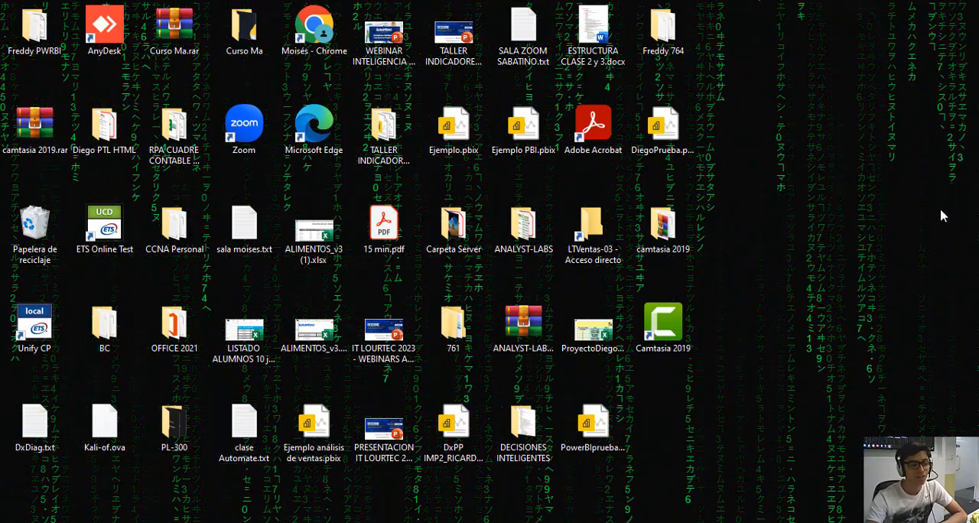
# Switch to the ProyectoDiegoInventario workbook in Excel and review the Web, Atlantis, Matrix and Enterprise inventory sheets.
pyautogui.click(222, 522)
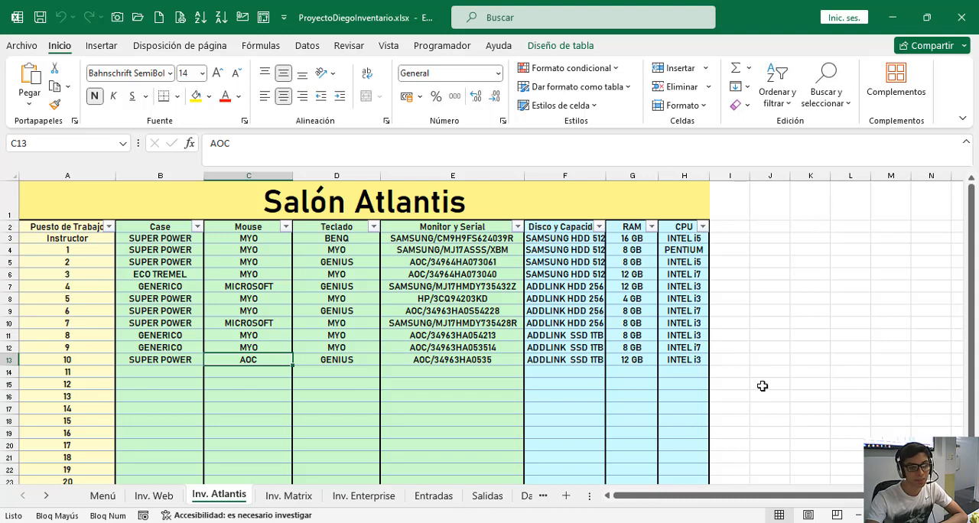
pyautogui.click(149, 499)
pyautogui.click(216, 497)
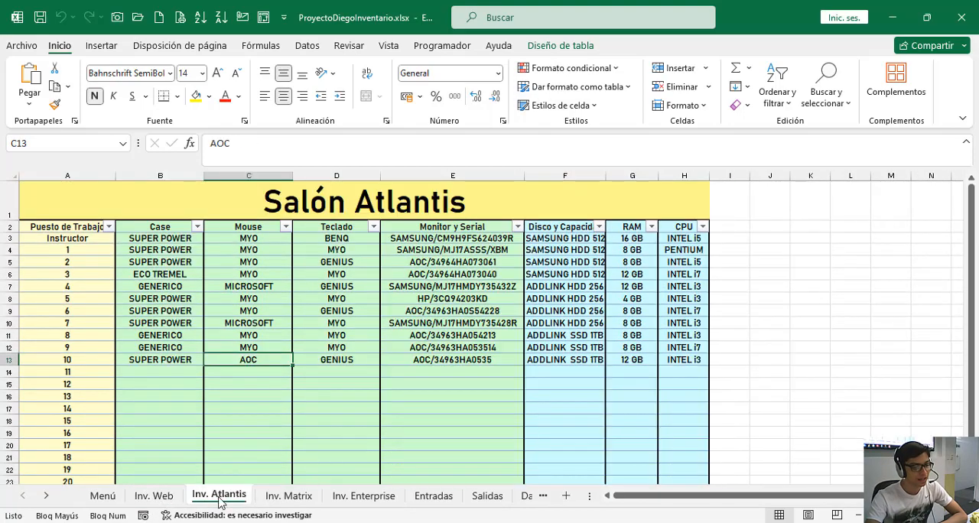
pyautogui.click(294, 498)
pyautogui.click(358, 498)
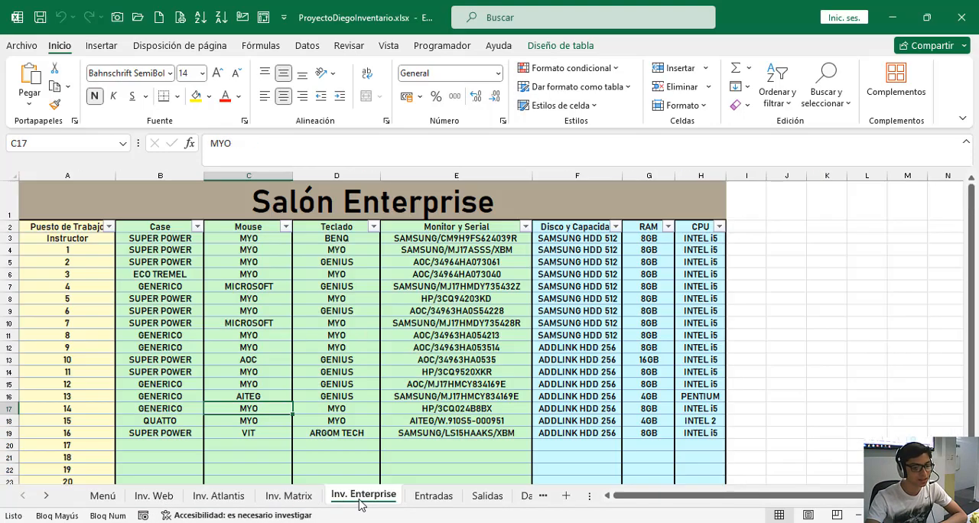
# Examine the full Salón Web inventory table and compare it with the Salón Atlantis sheet.
pyautogui.click(156, 497)
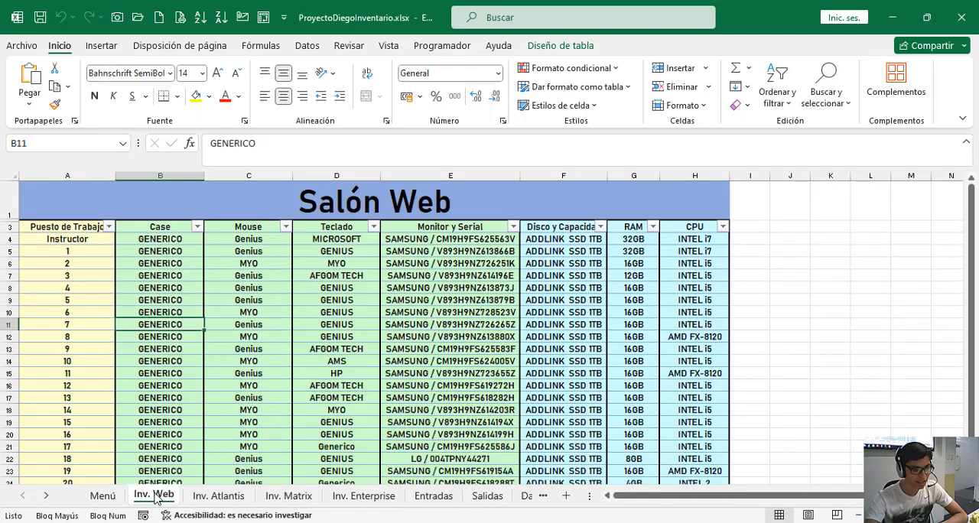
pyautogui.scroll(-2, 297, 271)
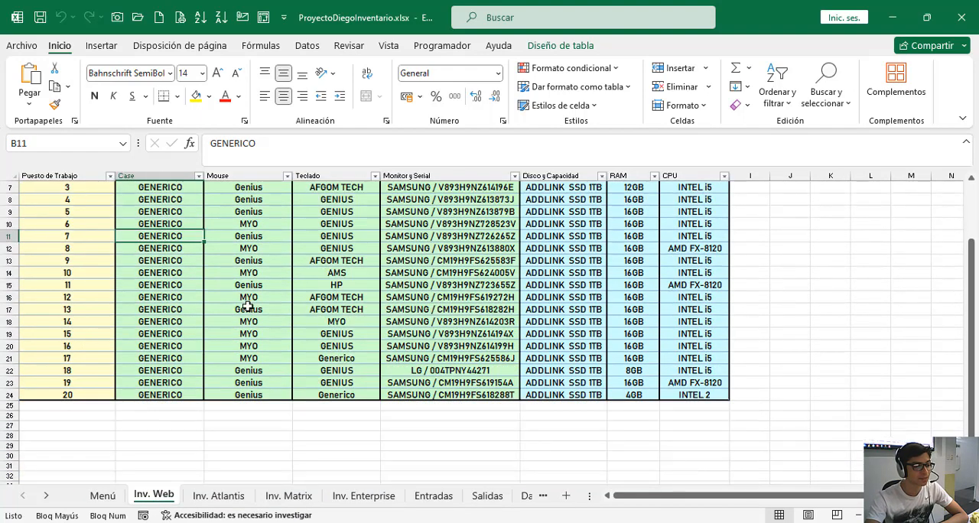
pyautogui.scroll(2, 79, 298)
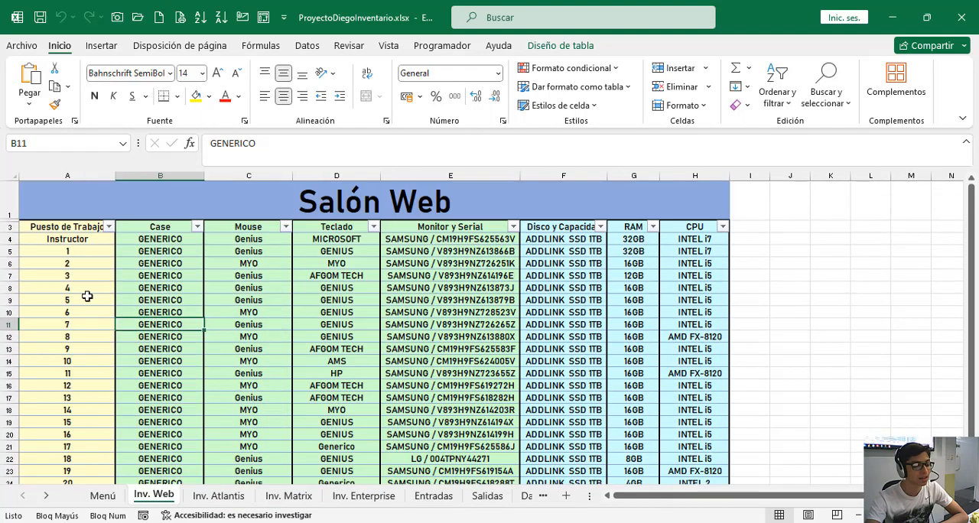
pyautogui.click(246, 497)
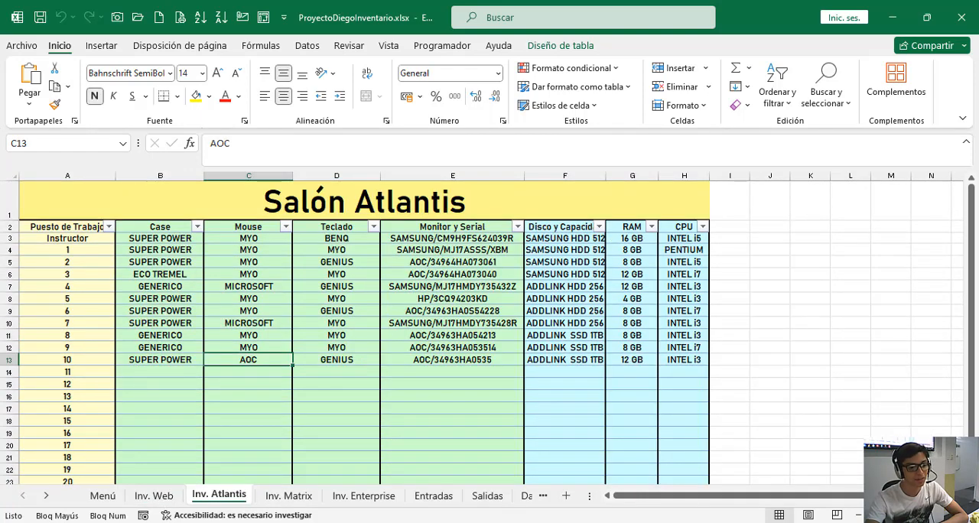
pyautogui.click(152, 497)
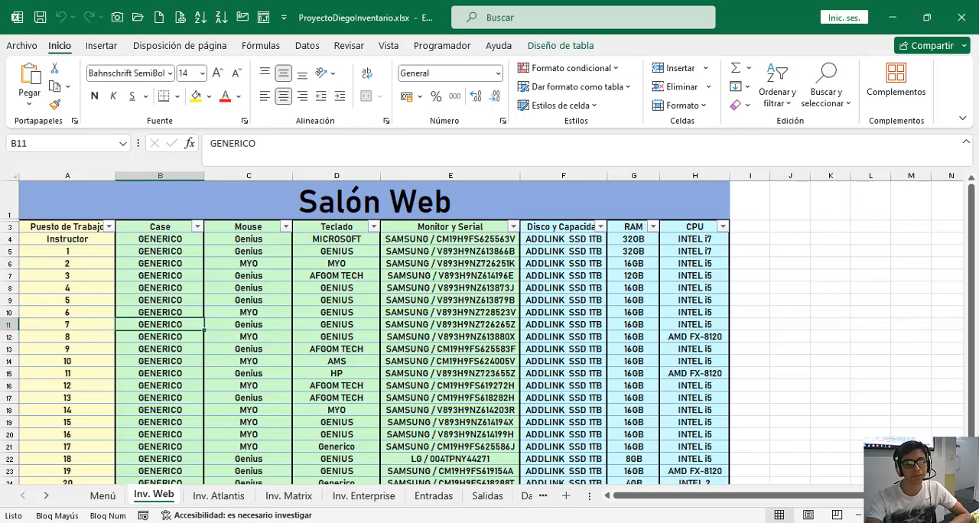
# Switch to SQL Server Management Studio and examine the Salones and Equipos tables in the InvComp database diagram.
pyautogui.press('super+d')
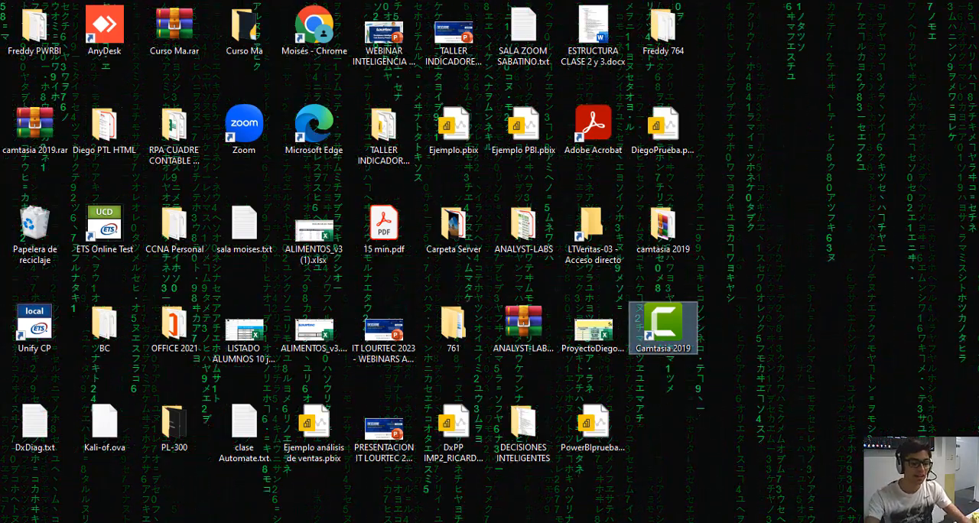
pyautogui.click(403, 522)
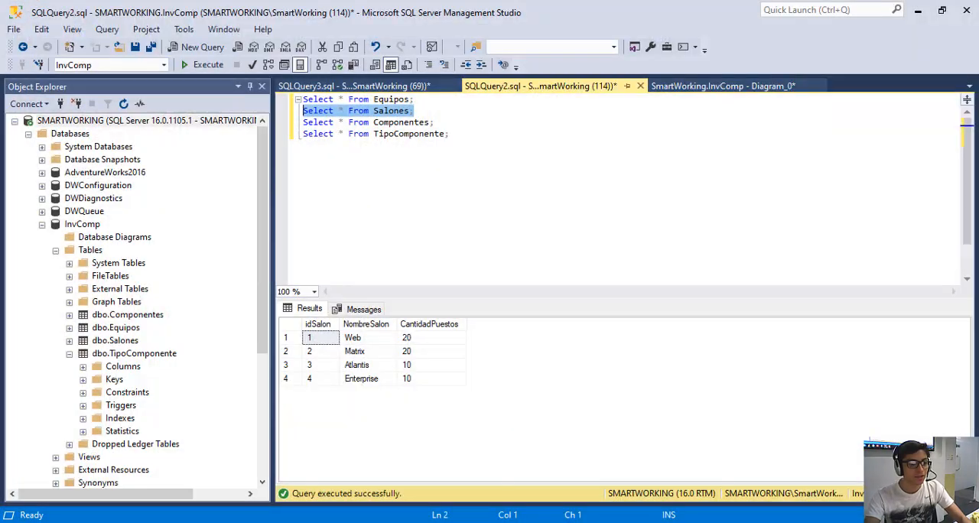
pyautogui.click(354, 86)
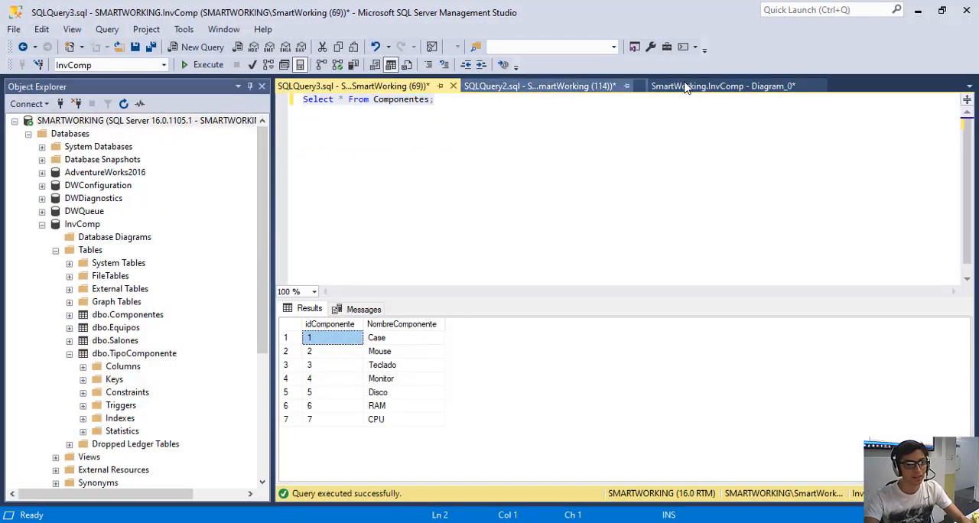
pyautogui.click(694, 86)
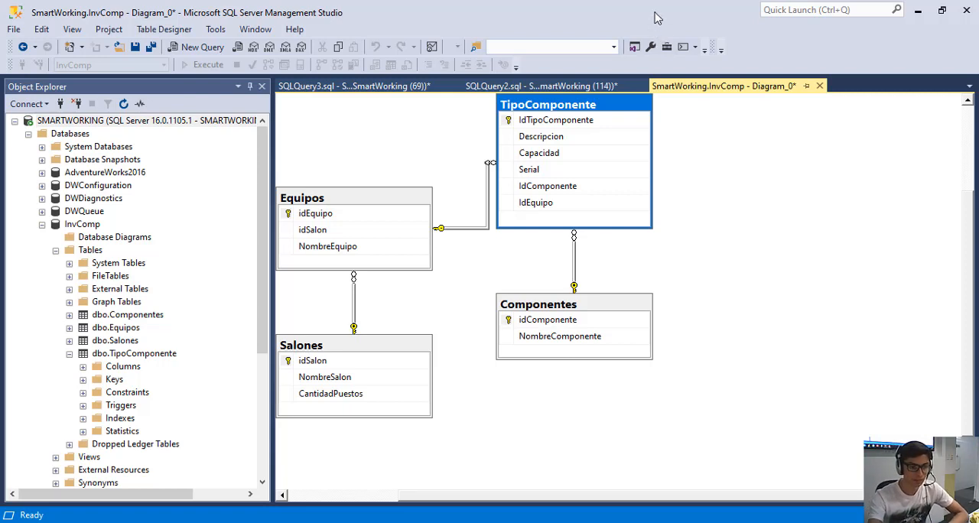
pyautogui.click(415, 345)
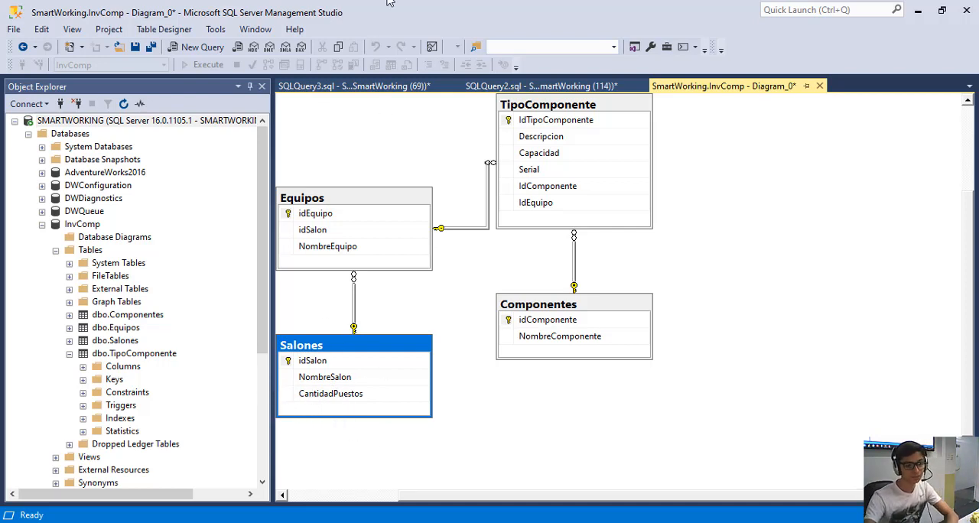
pyautogui.click(358, 198)
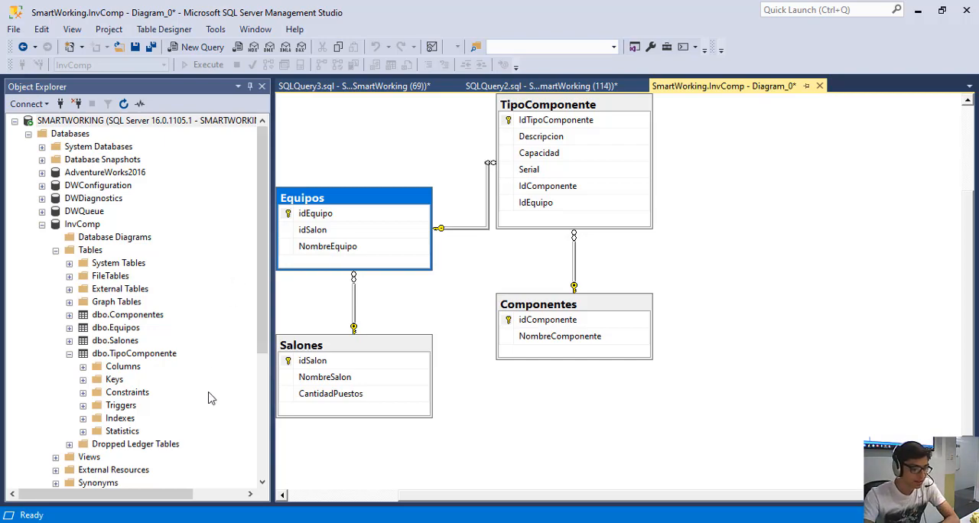
# Compare the Salón Web inventory sheet in Excel with the database diagram in SQL Server Management Studio.
pyautogui.click(188, 522)
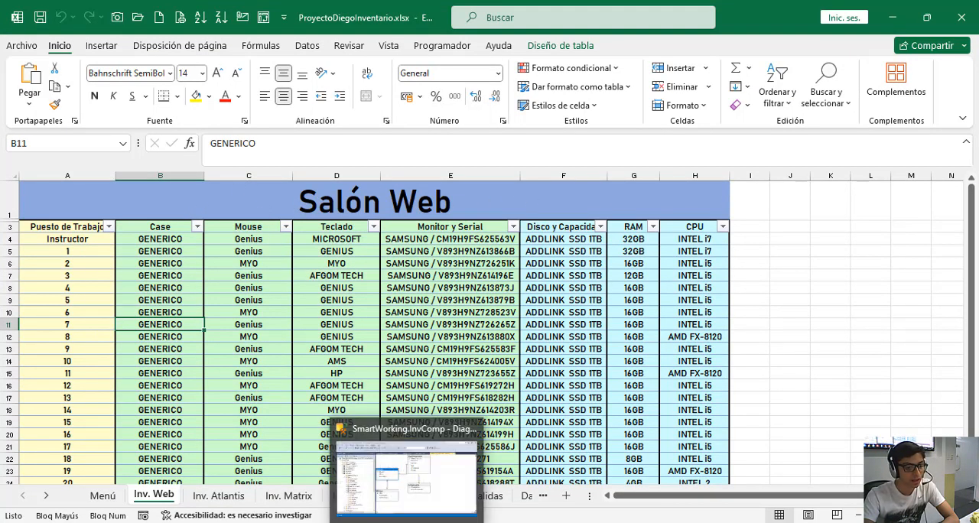
pyautogui.moveTo(265, 521)
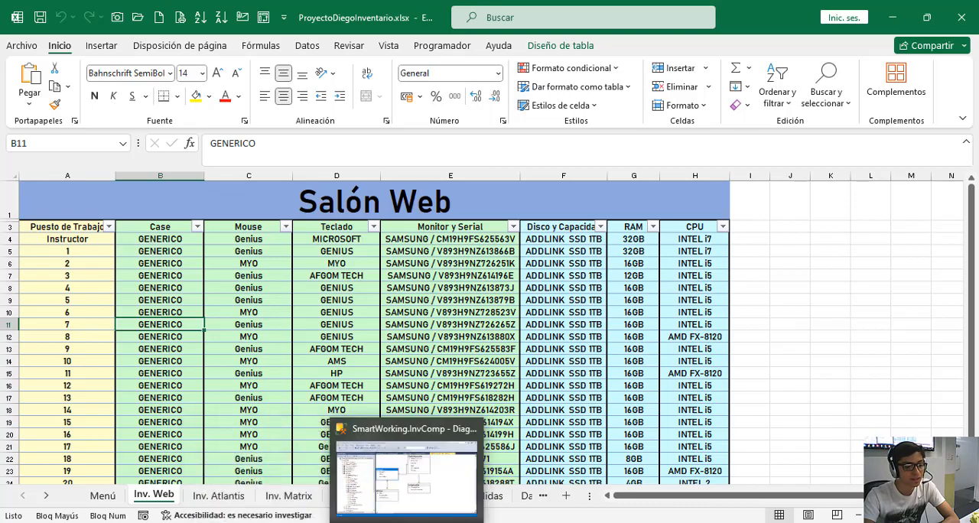
pyautogui.click(426, 458)
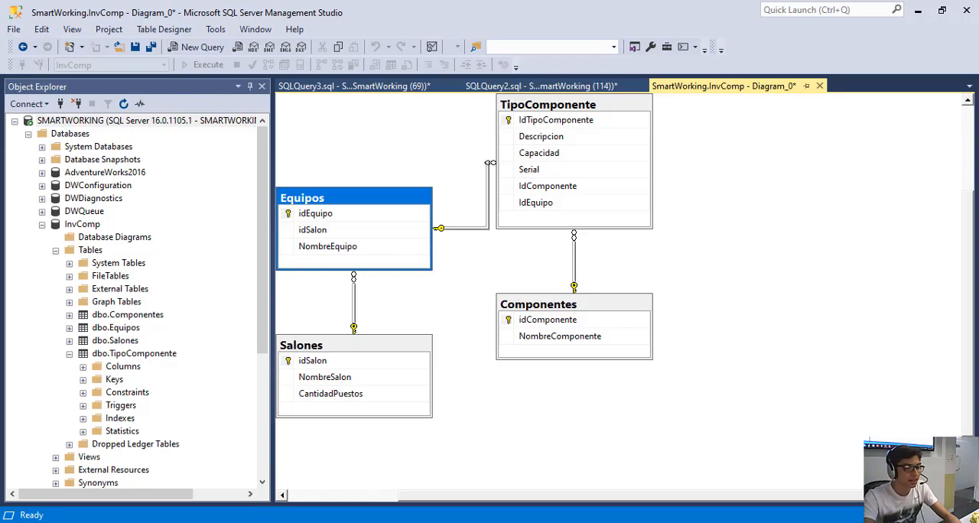
pyautogui.click(243, 522)
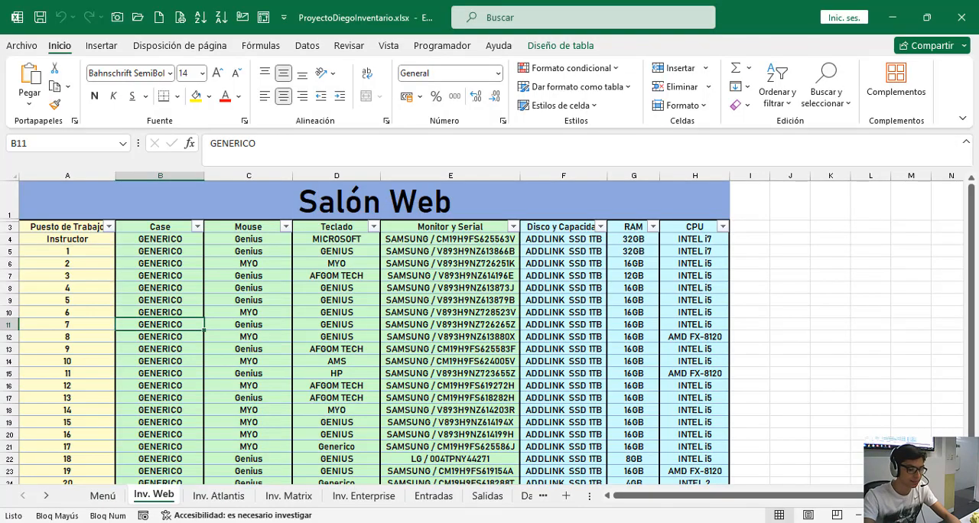
pyautogui.click(401, 522)
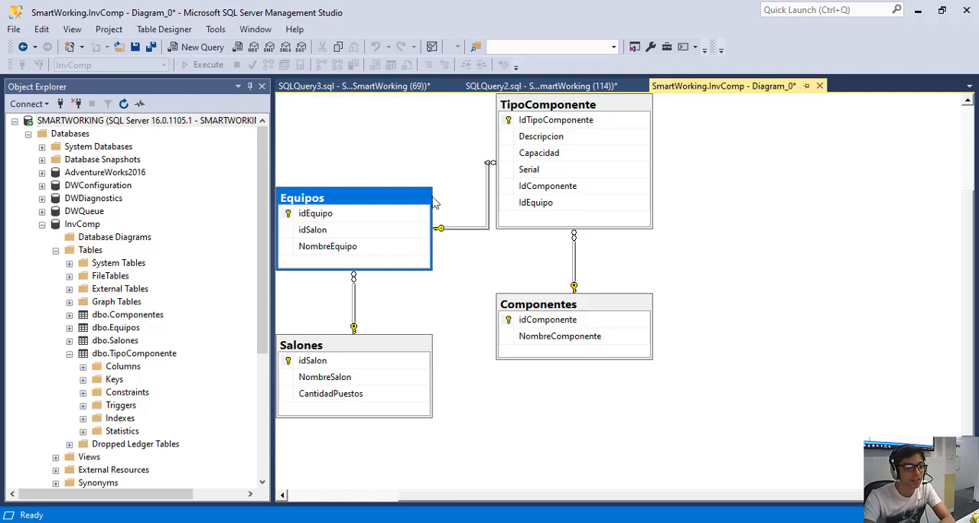
# Go through the Salones, Equipos, TipoComponente and Componentes tables in the diagram to examine their relationships.
pyautogui.click(366, 349)
pyautogui.moveTo(365, 349)
pyautogui.mouseDown()
pyautogui.moveTo(397, 335)
pyautogui.moveTo(376, 343)
pyautogui.moveTo(375, 358)
pyautogui.moveTo(366, 343)
pyautogui.mouseUp()
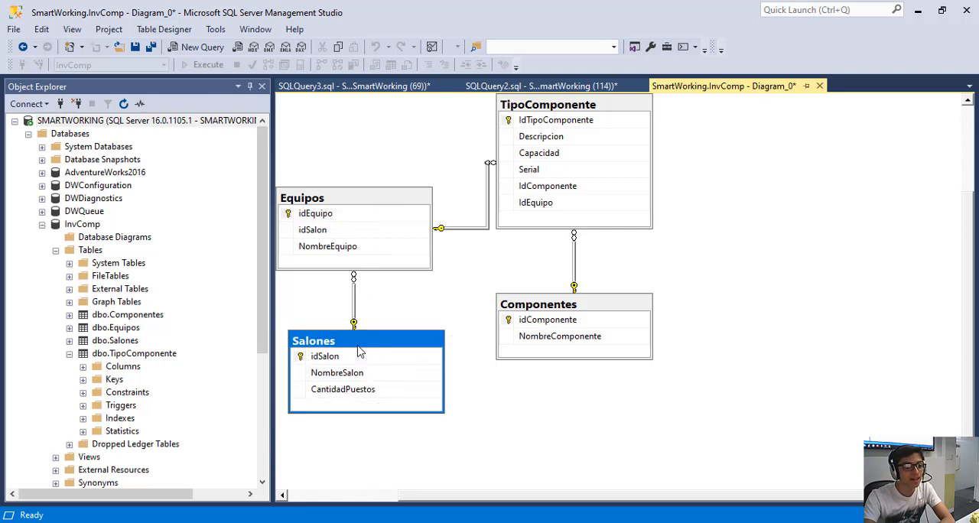
pyautogui.click(383, 204)
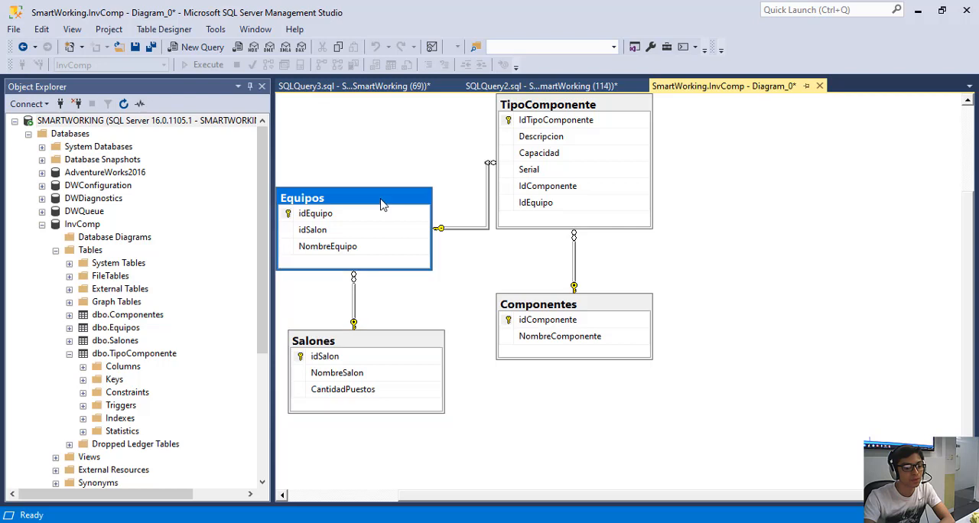
pyautogui.click(558, 111)
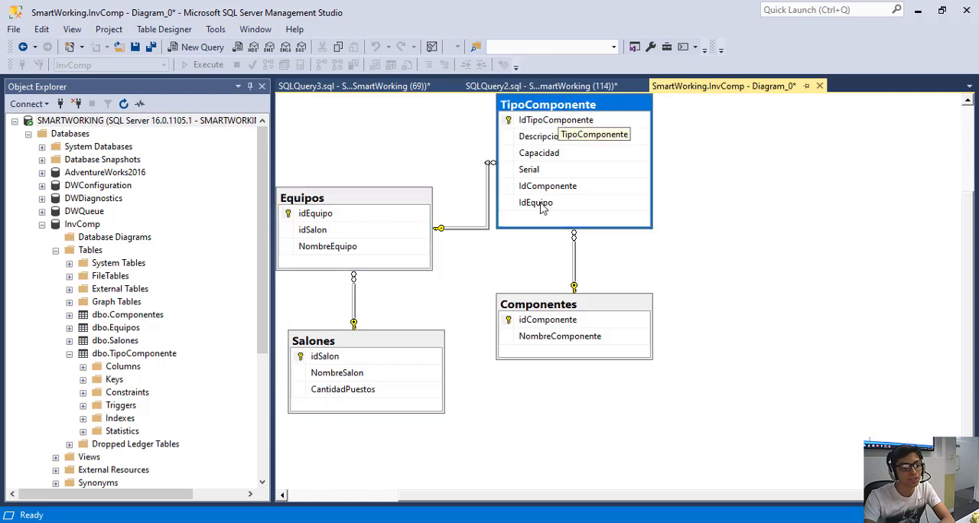
pyautogui.click(538, 306)
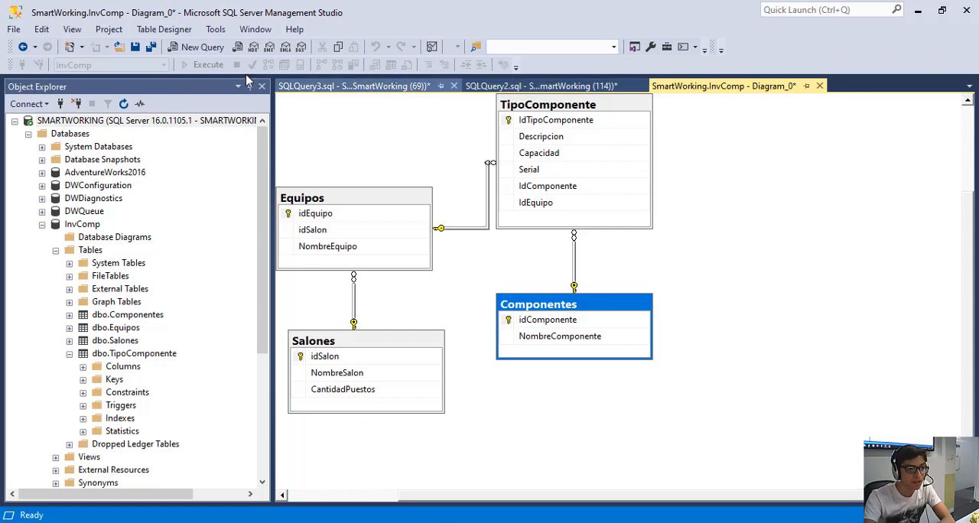
# Open a blank query window and return to the SQLQuery2 script with the four Select statements.
pyautogui.click(228, 49)
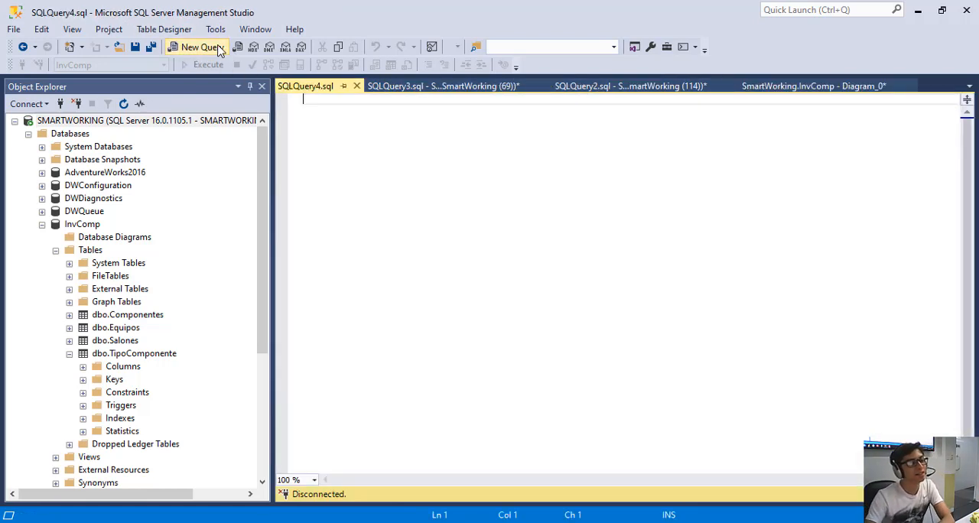
pyautogui.click(498, 85)
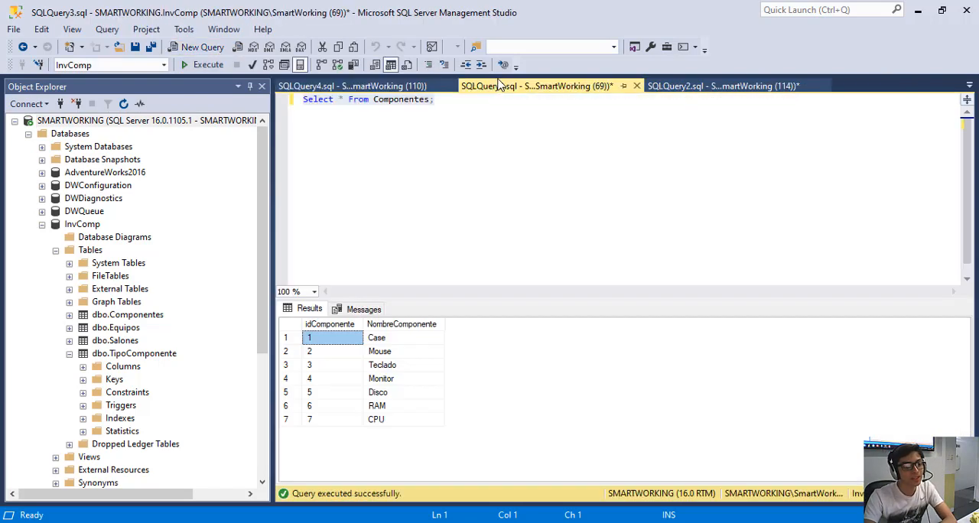
pyautogui.click(701, 86)
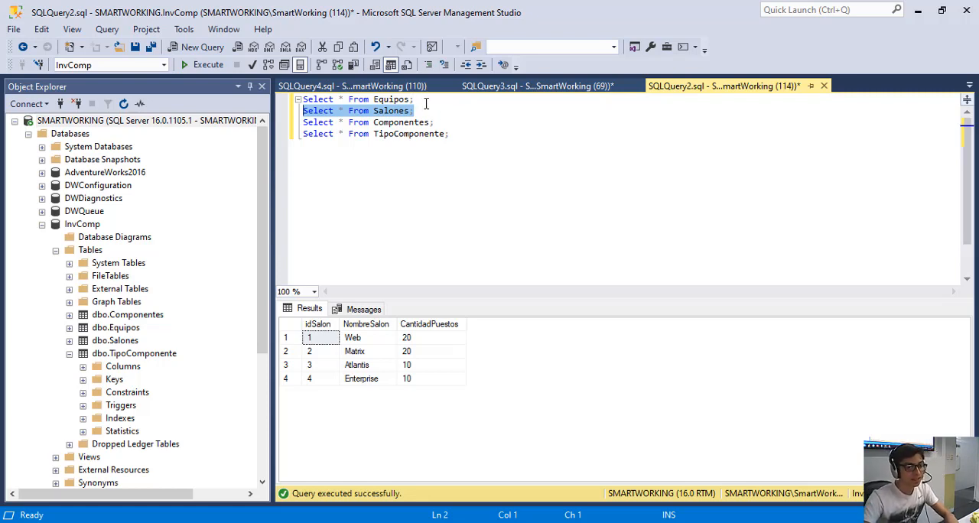
# Run only the "Select * From Salones;" statement in the SQLQuery2 script.
pyautogui.moveTo(414, 100); pyautogui.dragTo(299, 100)
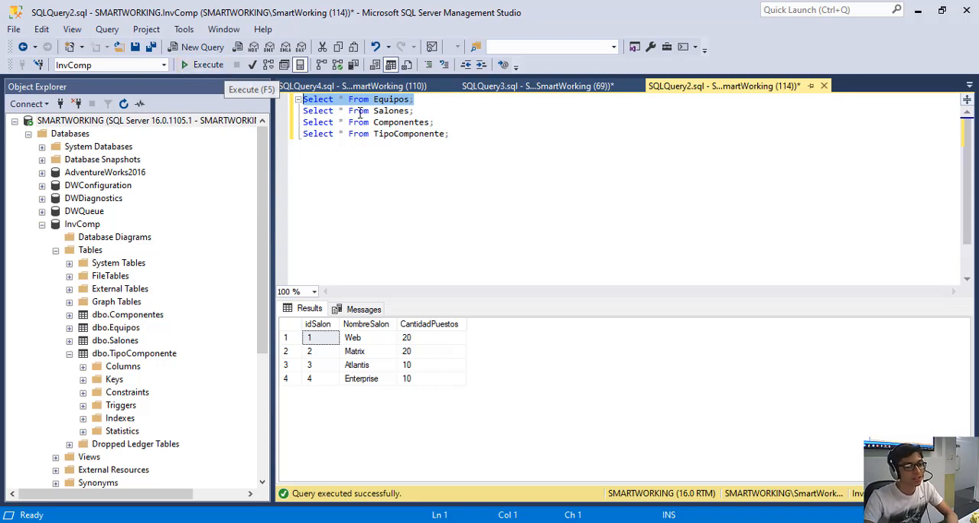
pyautogui.click(425, 114)
pyautogui.hotkey('shift', 'Home')
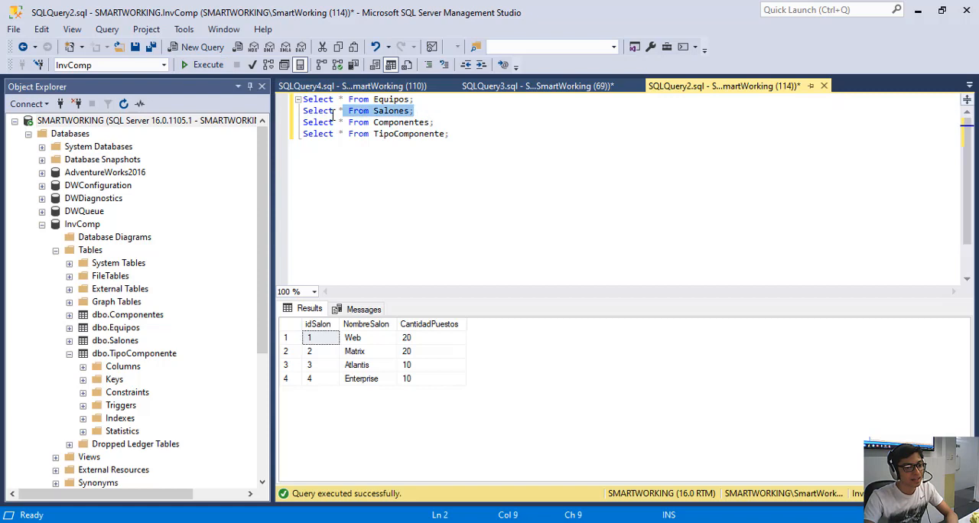
pyautogui.click(206, 66)
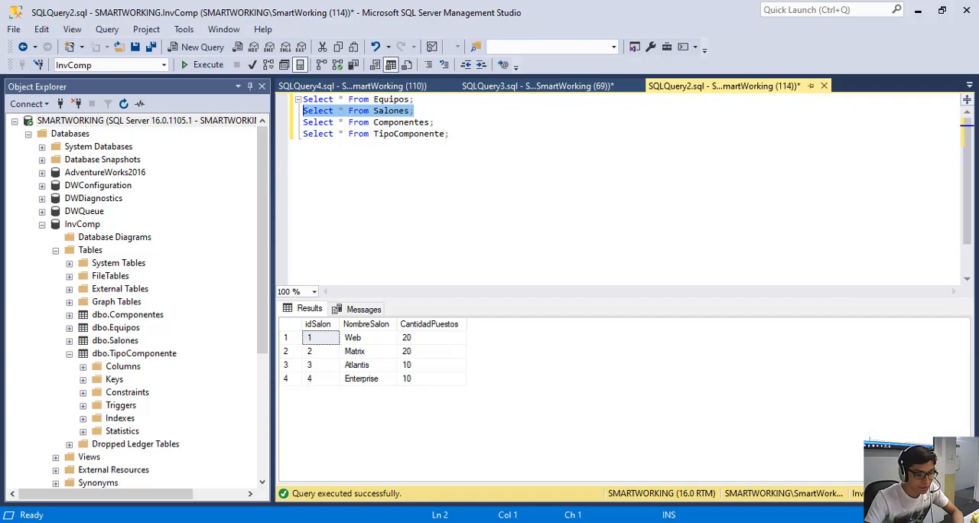
# Check the workstation numbers on the Inv. Web and Inv. Atlantis sheets in Excel, and return to SQL Server Management Studio.
pyautogui.hotkey('alt', 'Tab')
pyautogui.scroll(-3, 482, 236)
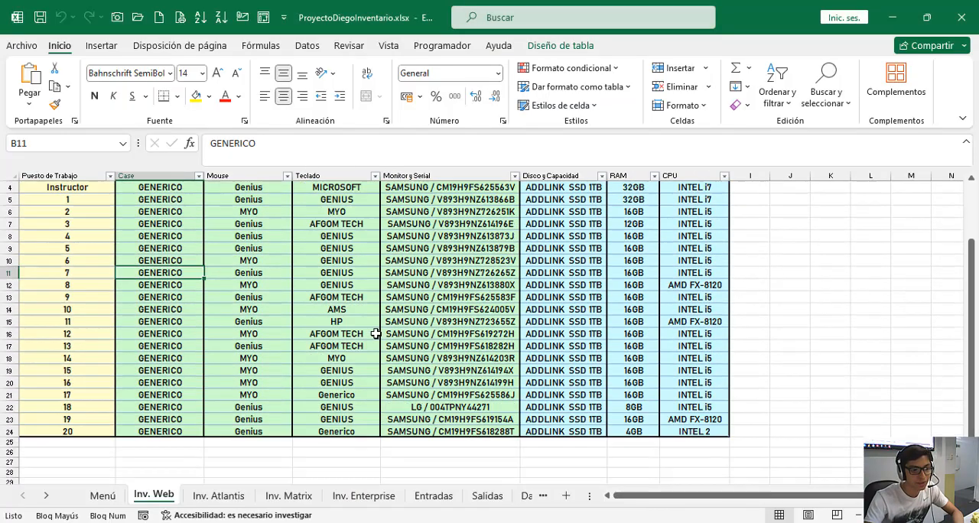
pyautogui.scroll(3, 375, 333)
pyautogui.click(218, 495)
pyautogui.scroll(-3, 157, 345)
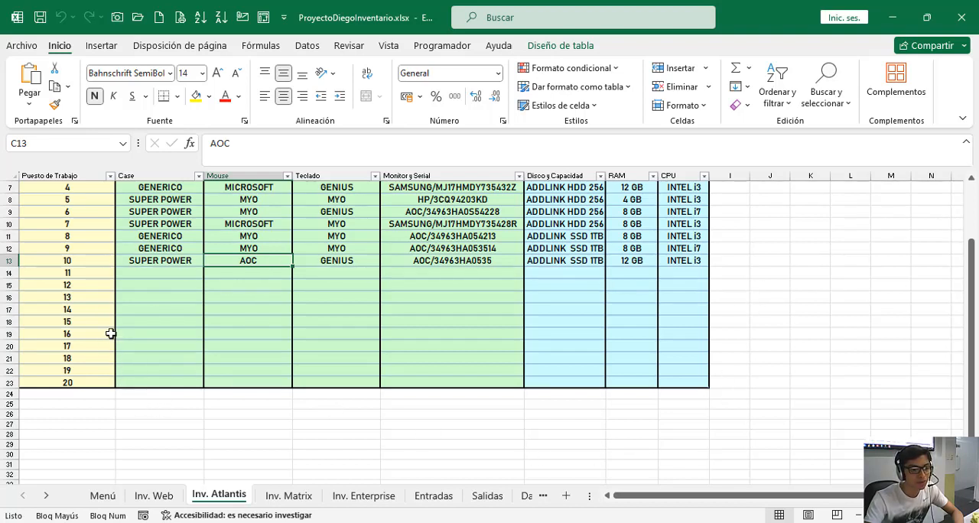
pyautogui.scroll(3, 439, 325)
pyautogui.click(892, 17)
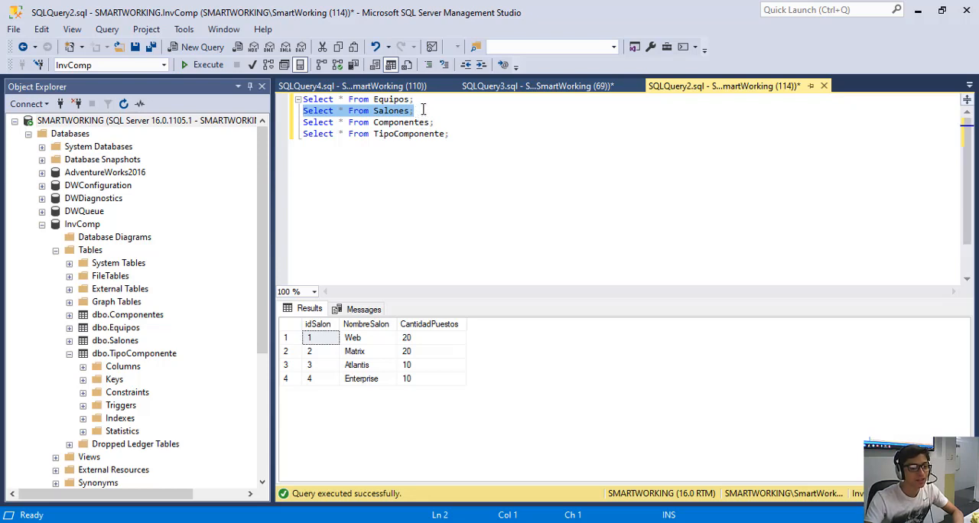
# Run the Equipos Select statement alone, and run the Equipos and Salones statements together.
pyautogui.moveTo(424, 99); pyautogui.dragTo(296, 93)
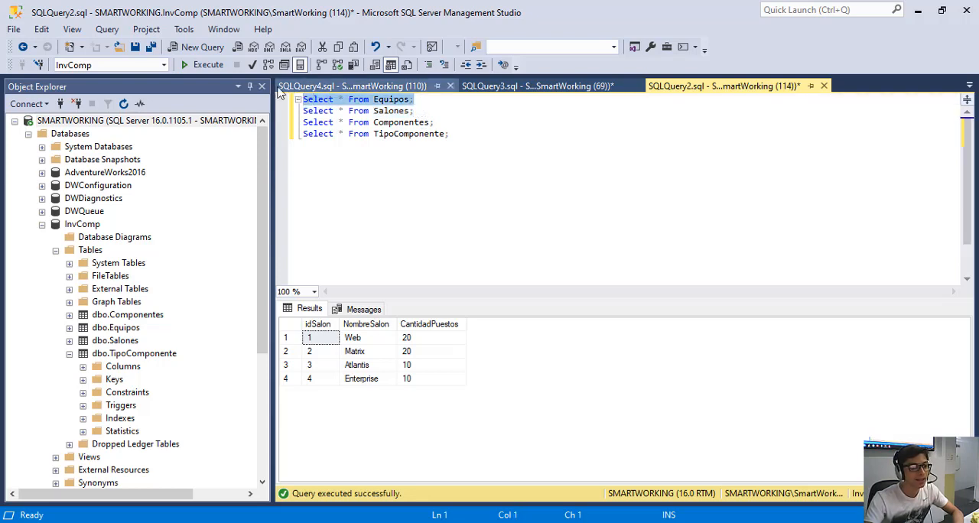
pyautogui.click(217, 67)
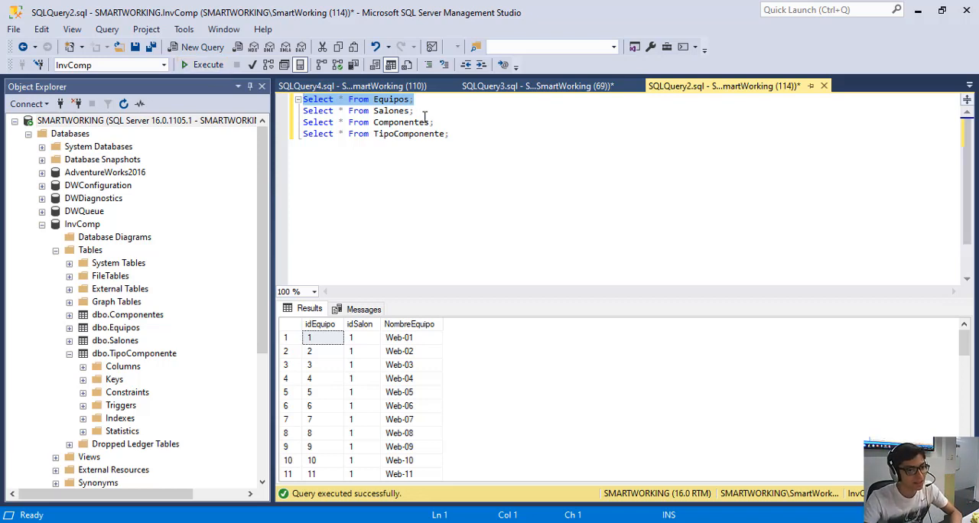
pyautogui.moveTo(429, 122); pyautogui.dragTo(297, 99)
pyautogui.click(195, 64)
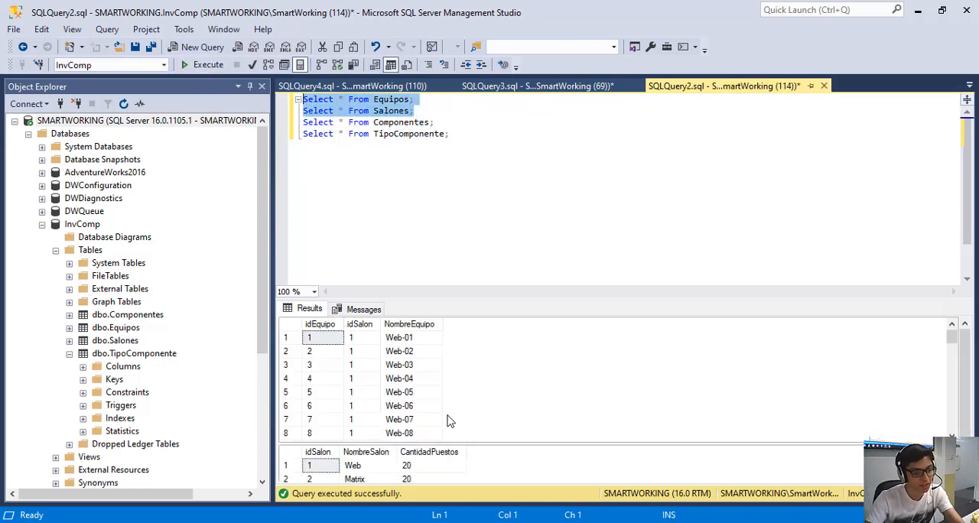
# Examine the Web classroom's idSalon, NombreSalon and CantidadPuestos values in the Salones results.
pyautogui.scroll(-3, 448, 420)
pyautogui.click(322, 433)
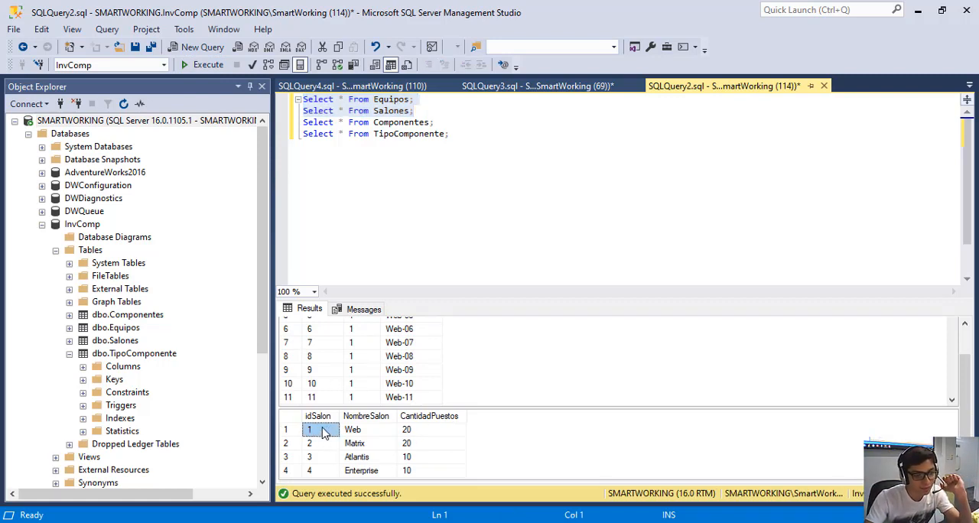
pyautogui.click(355, 432)
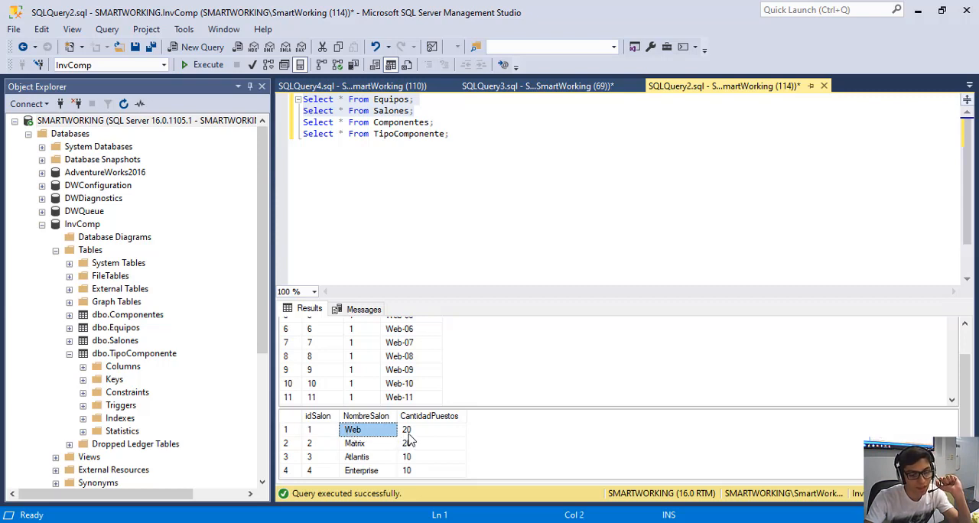
pyautogui.click(409, 433)
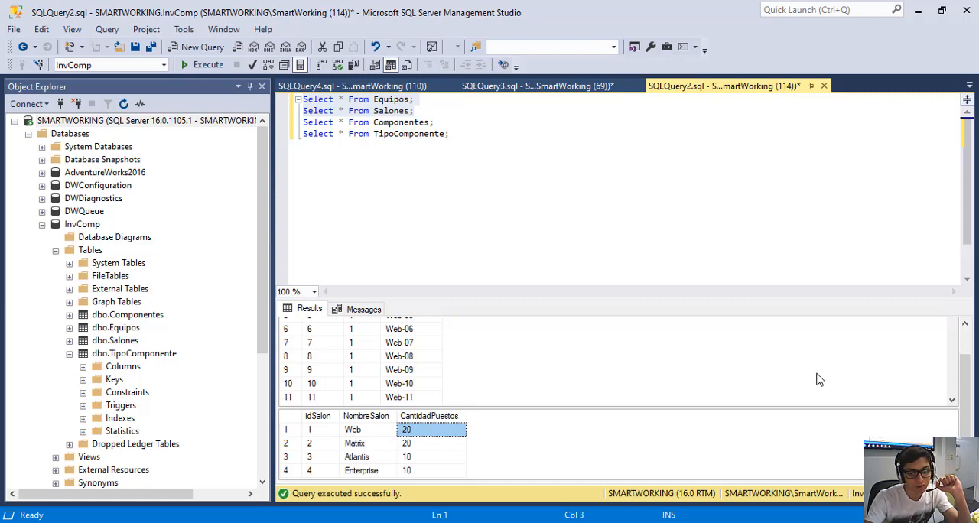
pyautogui.click(952, 399)
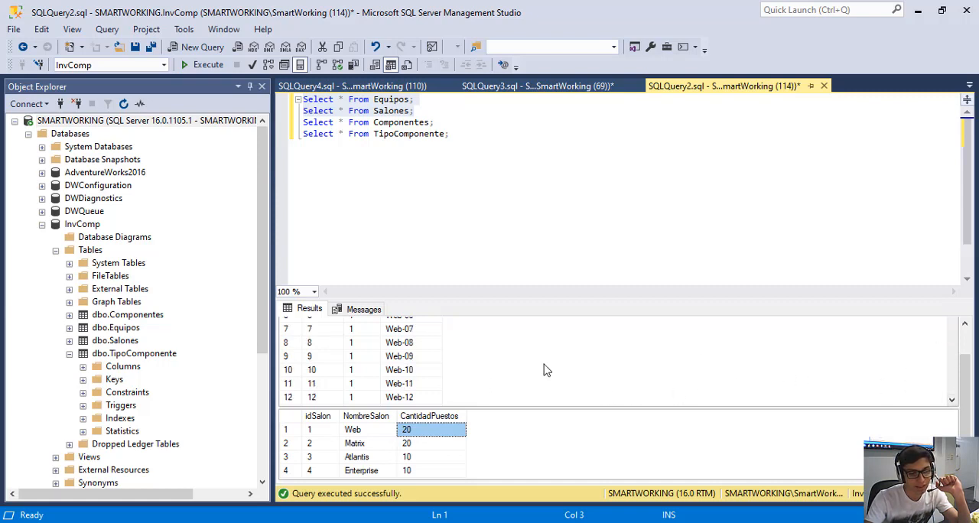
pyautogui.click(501, 377)
pyautogui.scroll(2, 398, 382)
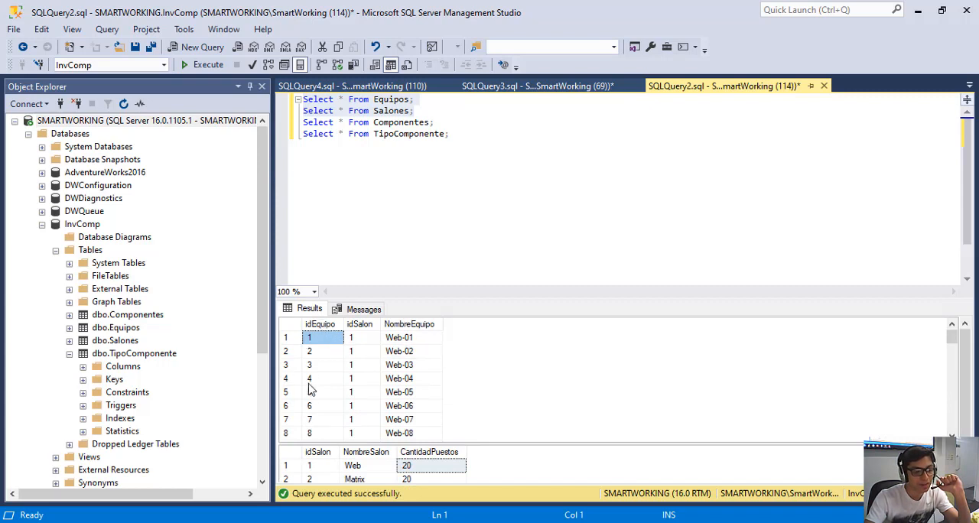
# Select the whole idSalon column of the Equipos results and compare its classroom ids with the Salones results.
pyautogui.click(363, 329)
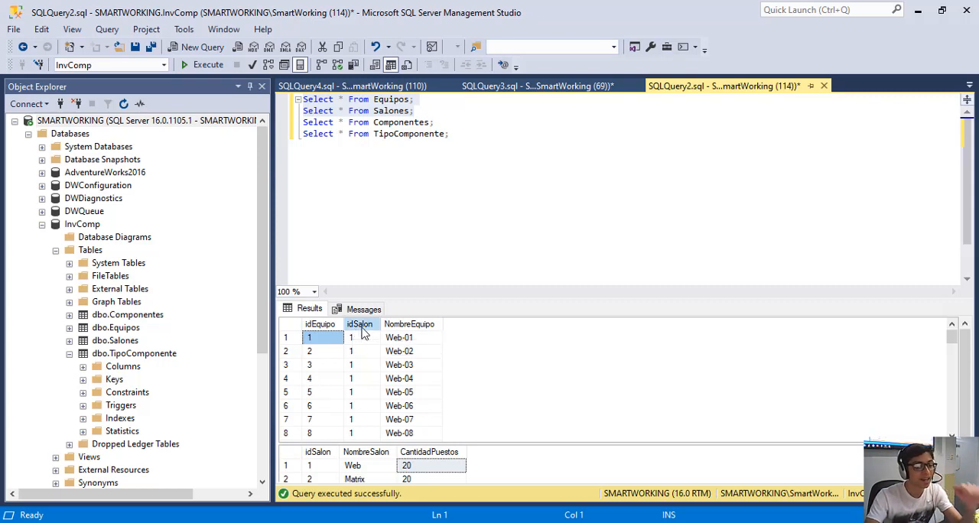
pyautogui.scroll(-1, 371, 358)
pyautogui.scroll(-3, 371, 354)
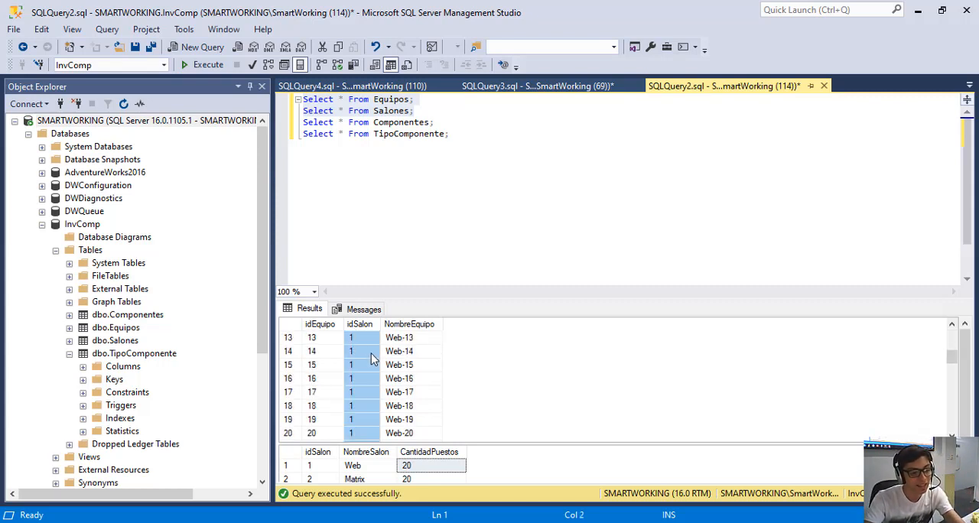
pyautogui.scroll(-2, 371, 353)
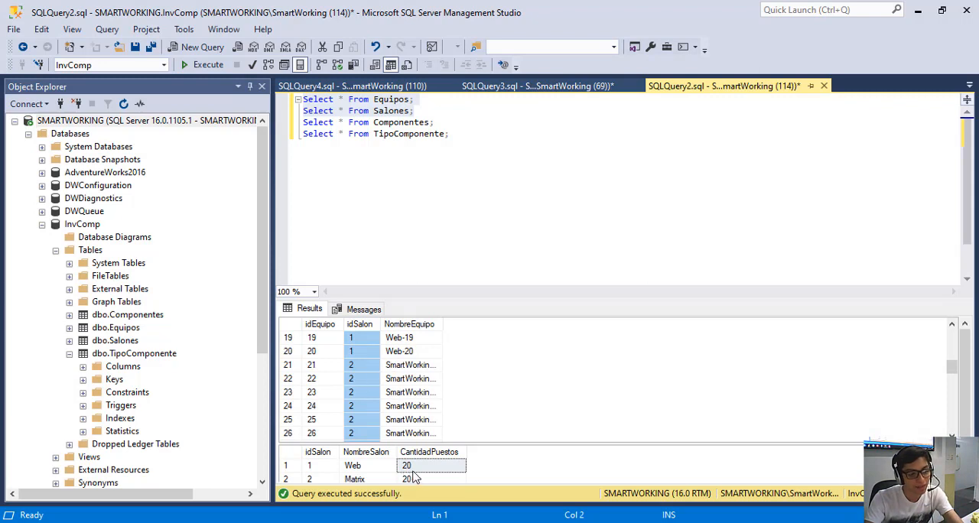
pyautogui.scroll(1, 364, 359)
pyautogui.scroll(5, 364, 359)
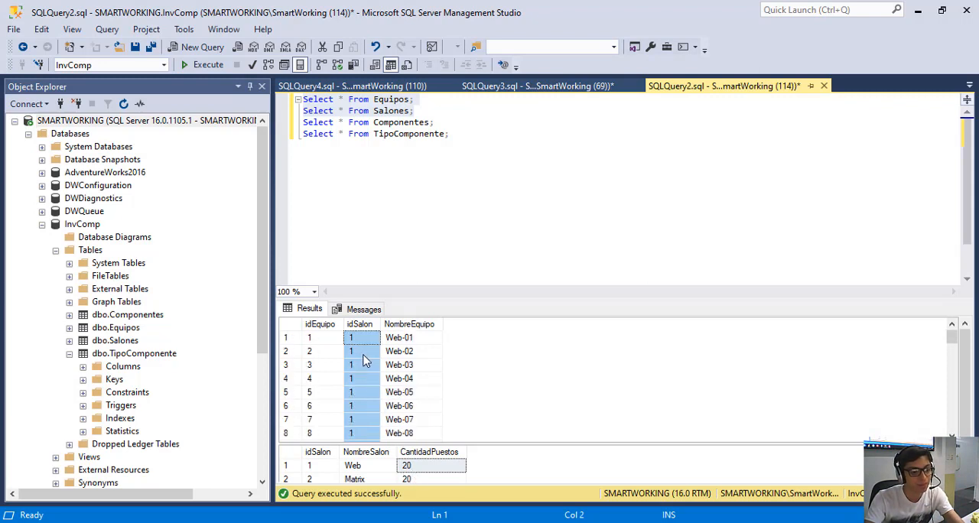
# Review the computer names from Web-01 to Web-20 in the NombreEquipo column of the Equipos results.
pyautogui.click(395, 342)
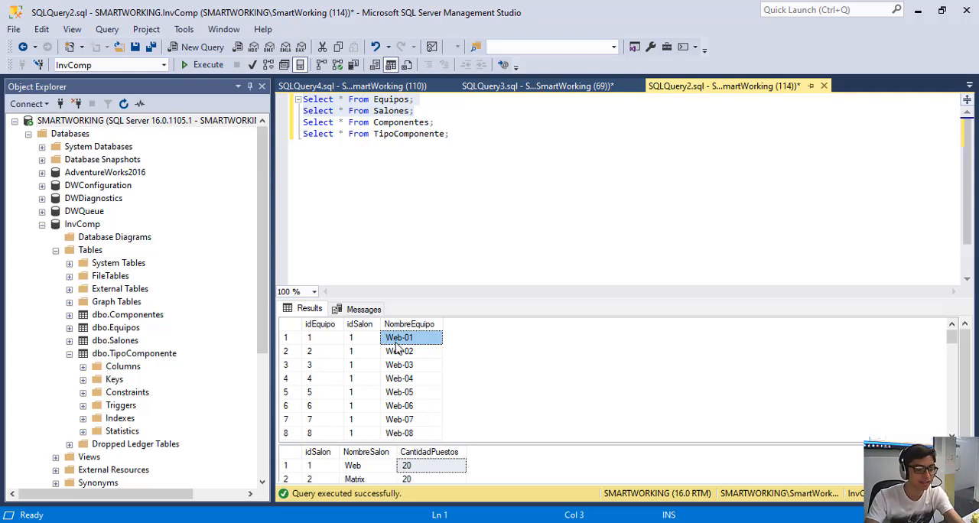
pyautogui.scroll(-5, 396, 348)
pyautogui.scroll(5, 406, 364)
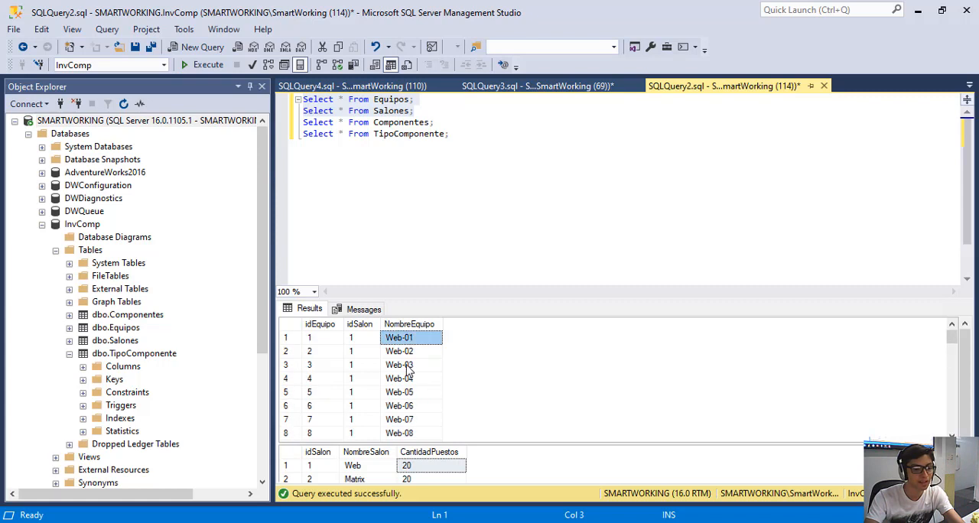
pyautogui.scroll(-4, 430, 344)
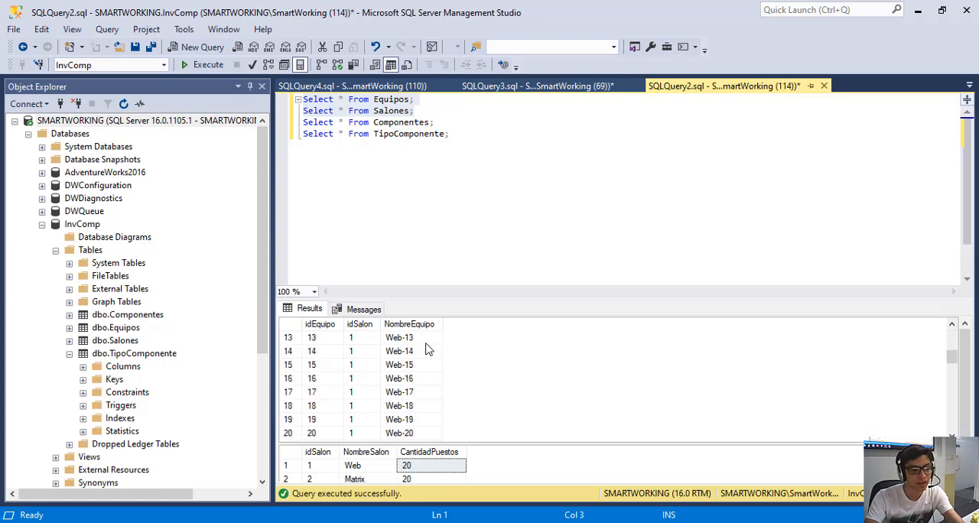
pyautogui.click(403, 433)
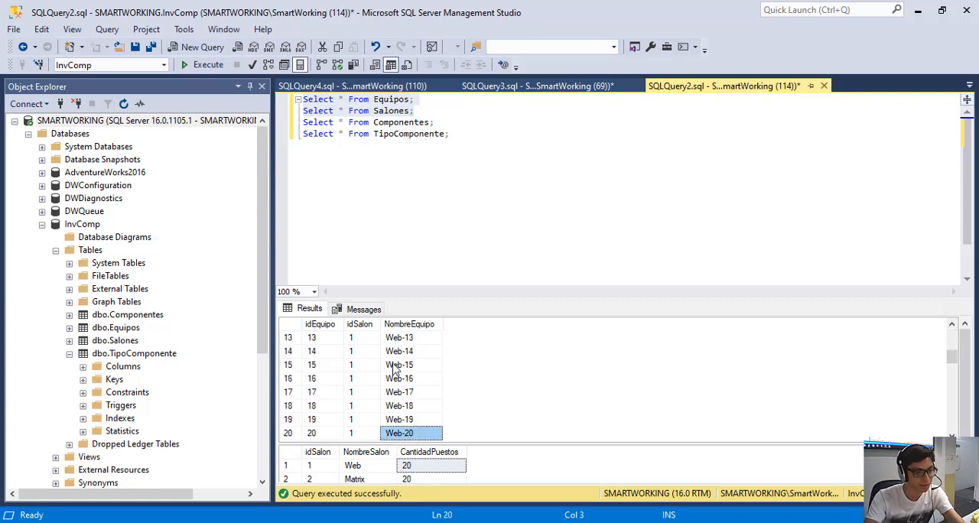
pyautogui.scroll(4, 397, 374)
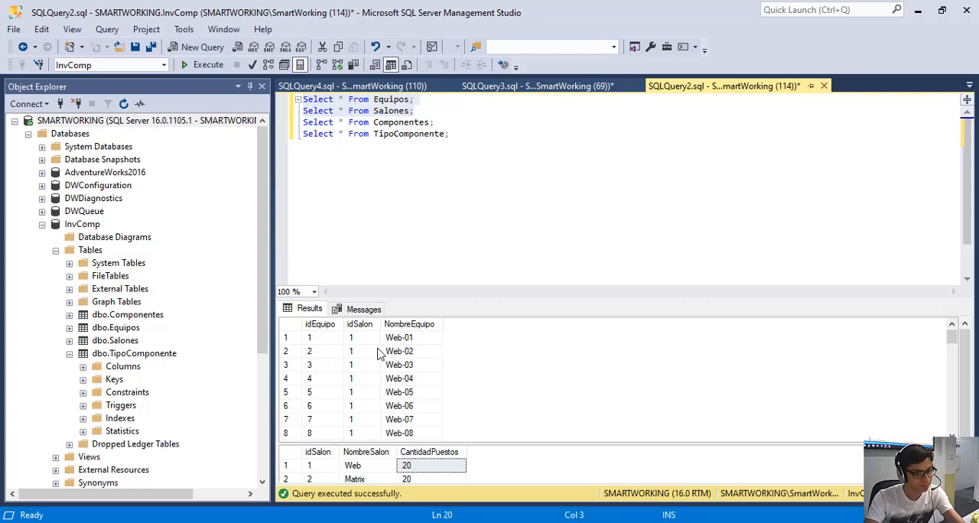
pyautogui.scroll(-5, 380, 354)
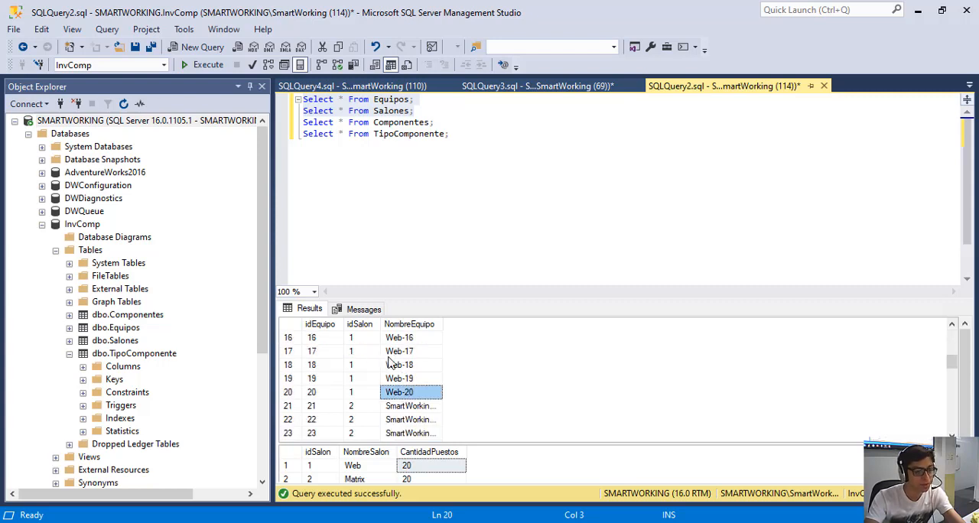
# Widen the NombreEquipo results column to show full names, and compare the SmartWorking-01 record with the Salones row with idSalon 2.
pyautogui.moveTo(442, 325); pyautogui.dragTo(474, 324)
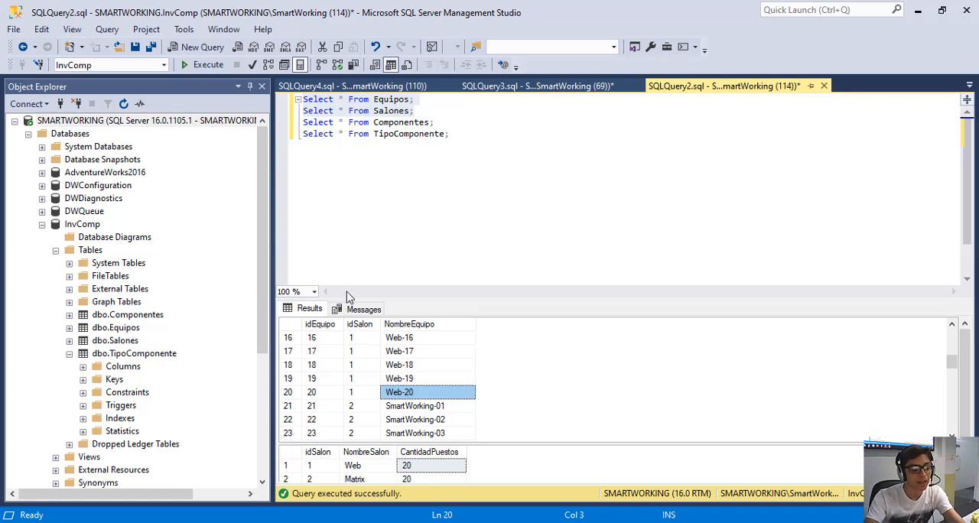
pyautogui.click(314, 410)
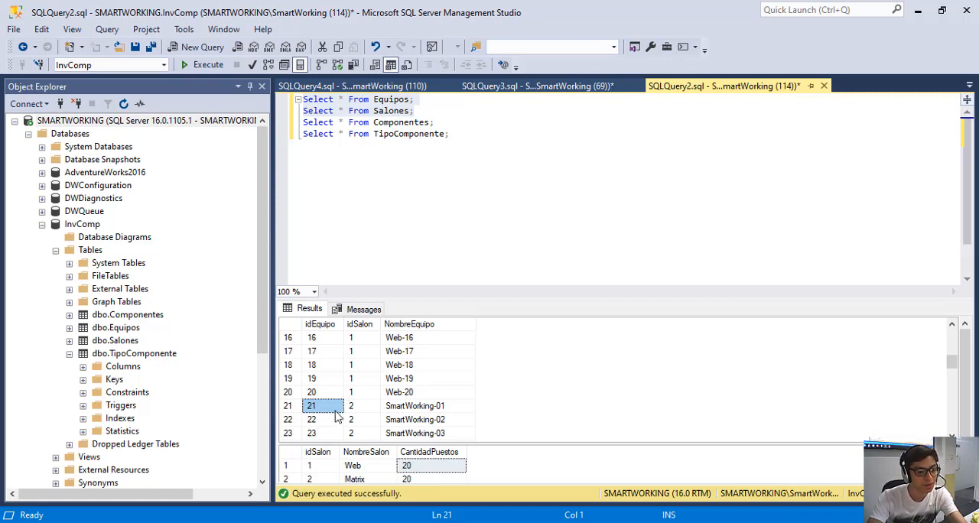
pyautogui.click(353, 406)
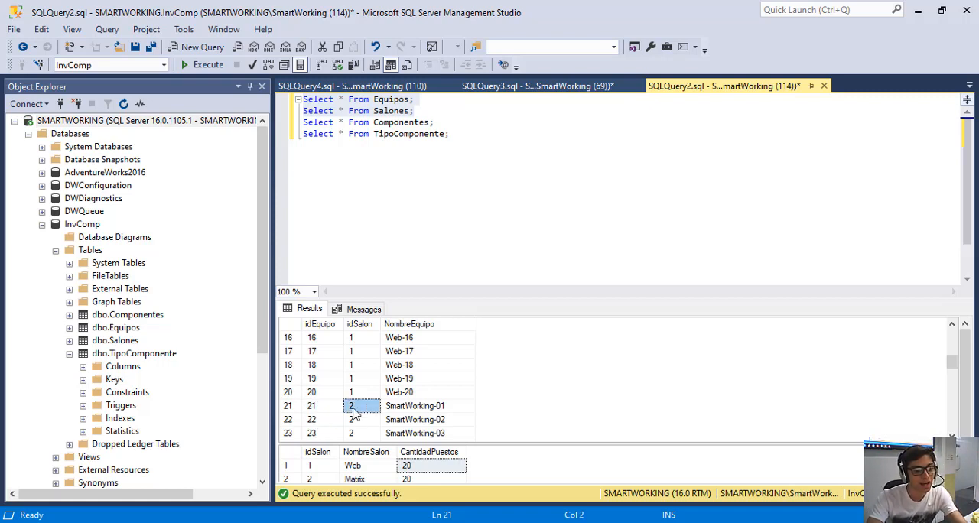
pyautogui.scroll(-1, 328, 478)
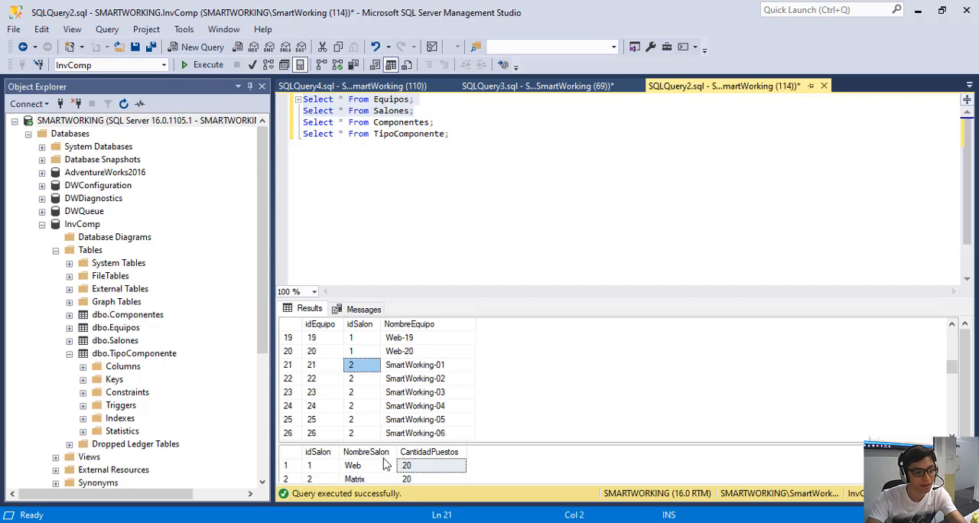
pyautogui.click(326, 481)
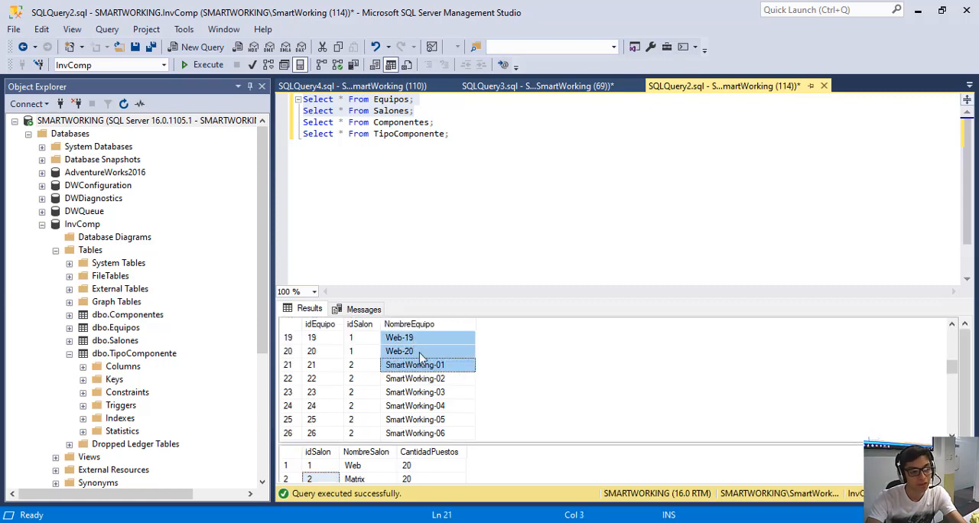
pyautogui.click(413, 367)
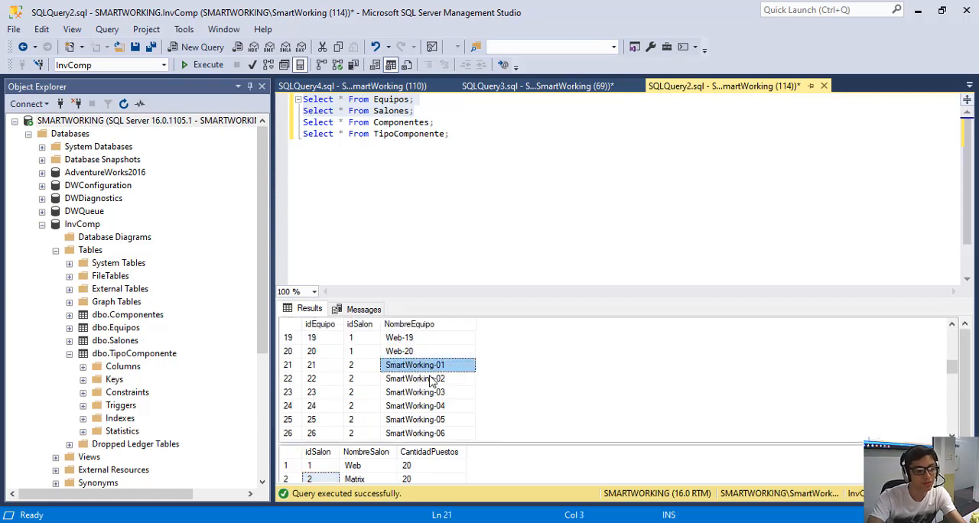
# Check the idEquipo, idSalon and NombreEquipo values of the SmartWorking-20 record in the Equipos results.
pyautogui.scroll(-5, 432, 381)
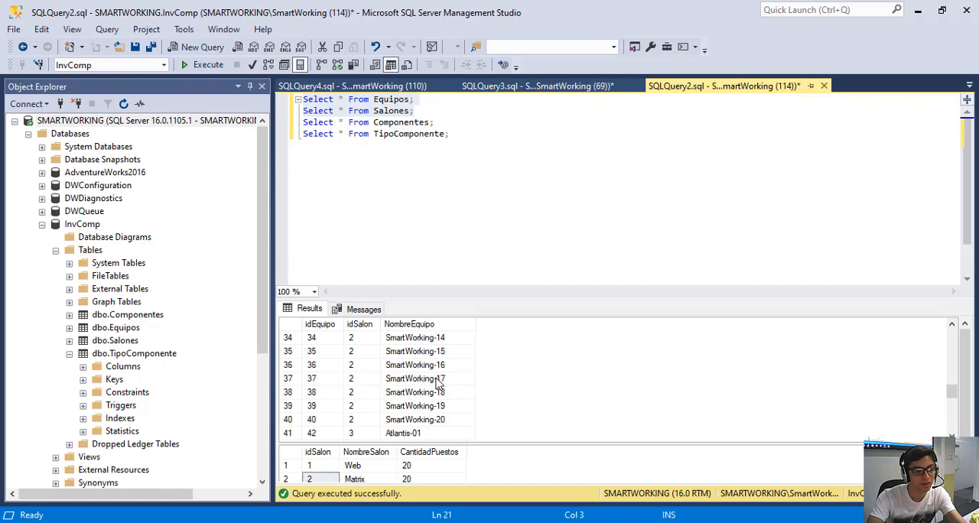
pyautogui.click(313, 419)
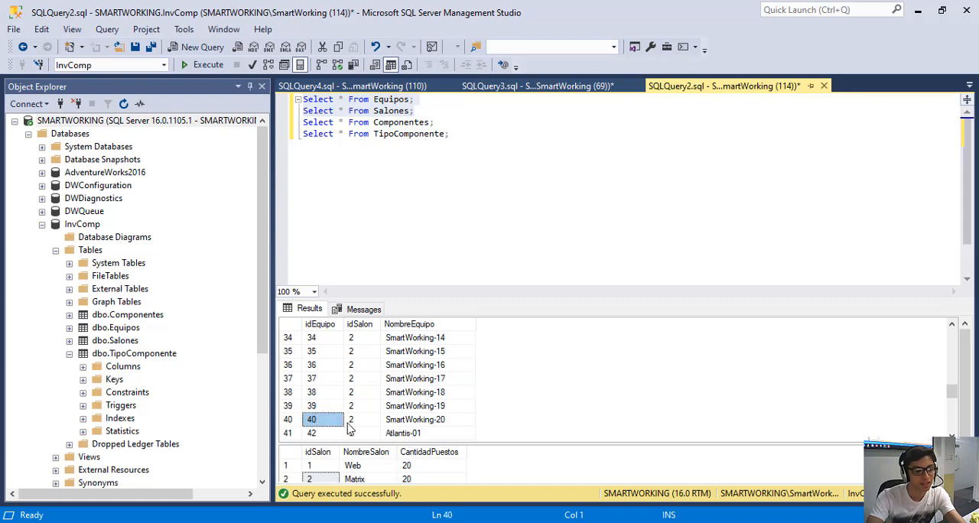
pyautogui.click(347, 424)
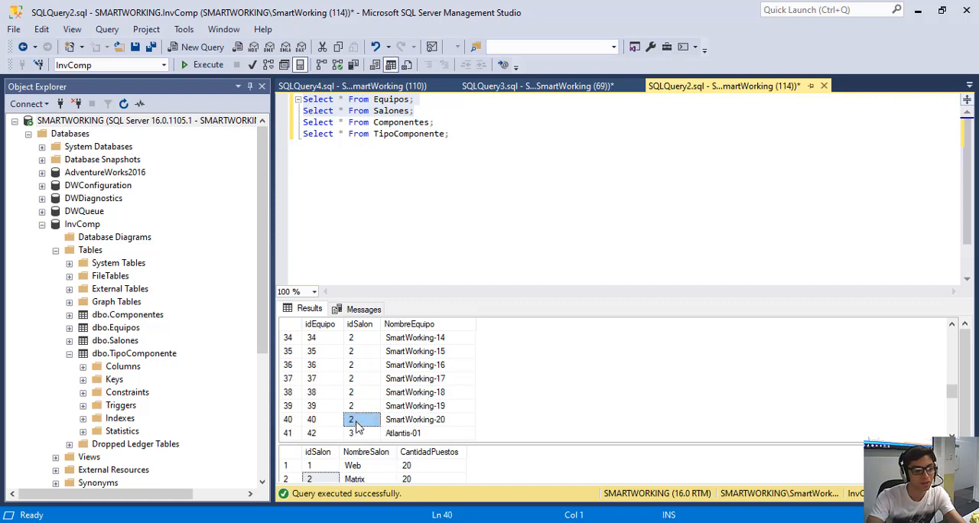
pyautogui.click(413, 423)
pyautogui.scroll(-2, 459, 410)
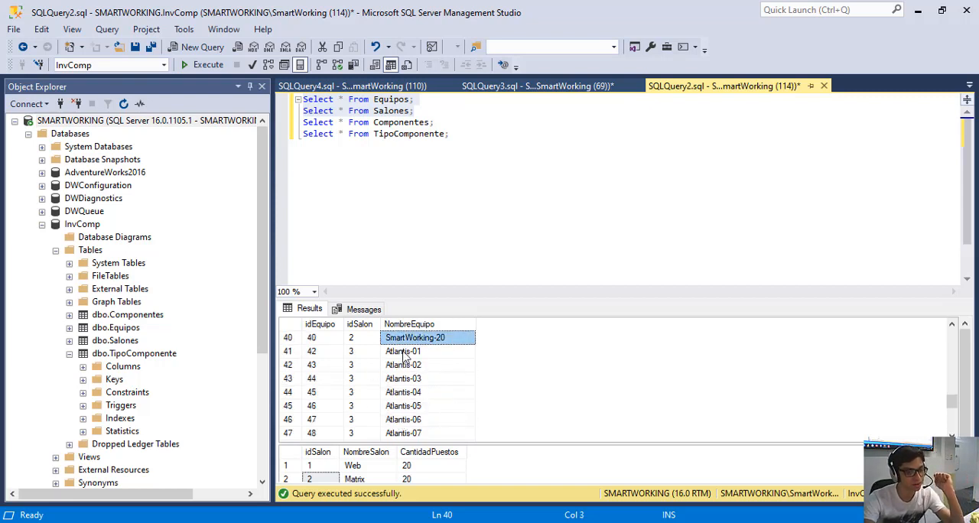
# Review the Atlantis and Enterprise computers in the Equipos results, and return to the first record.
pyautogui.click(403, 356)
pyautogui.scroll(-1, 397, 352)
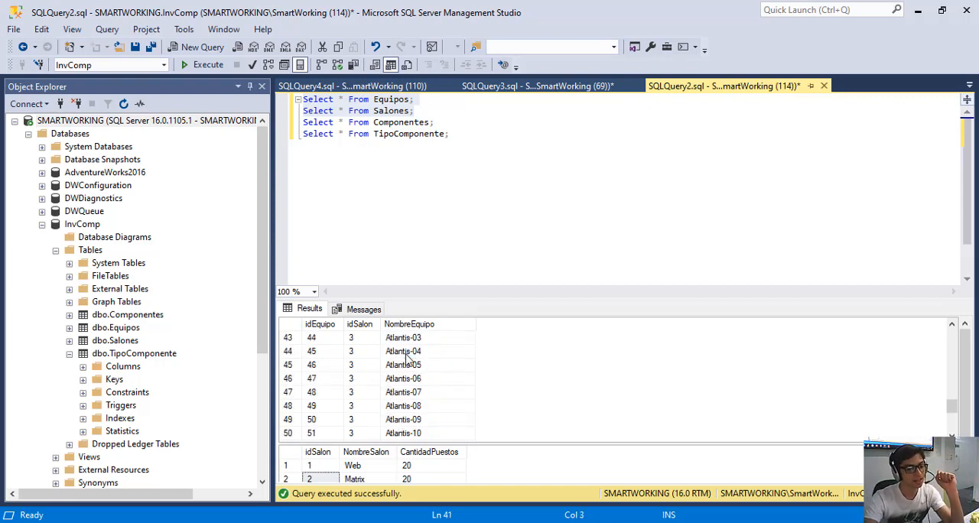
pyautogui.scroll(-1, 423, 363)
pyautogui.scroll(-3, 426, 392)
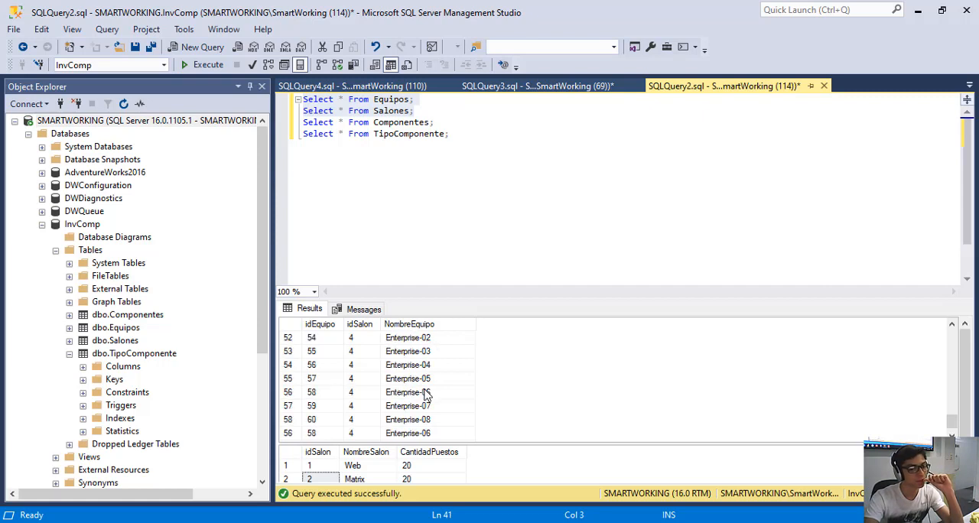
pyautogui.scroll(17, 443, 428)
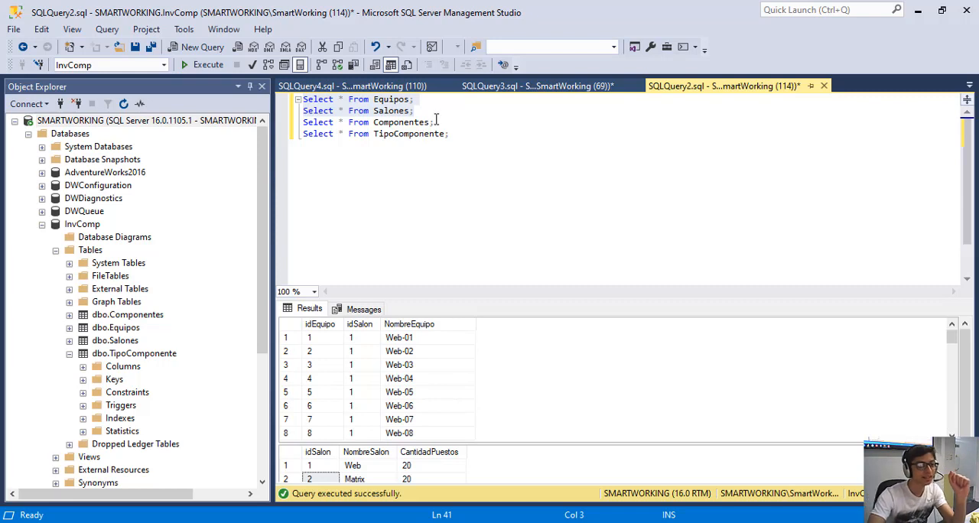
# Highlight the Componentes Select statement, look at the component columns on Excel's Inv. Atlantis sheet, and return to SQL Server Management Studio.
pyautogui.moveTo(443, 122); pyautogui.dragTo(291, 122)
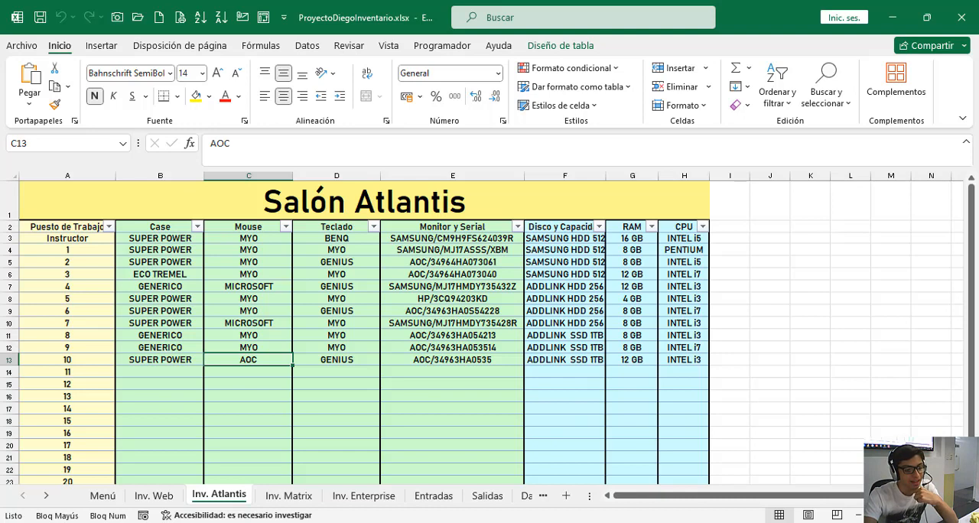
pyautogui.moveTo(265, 522)
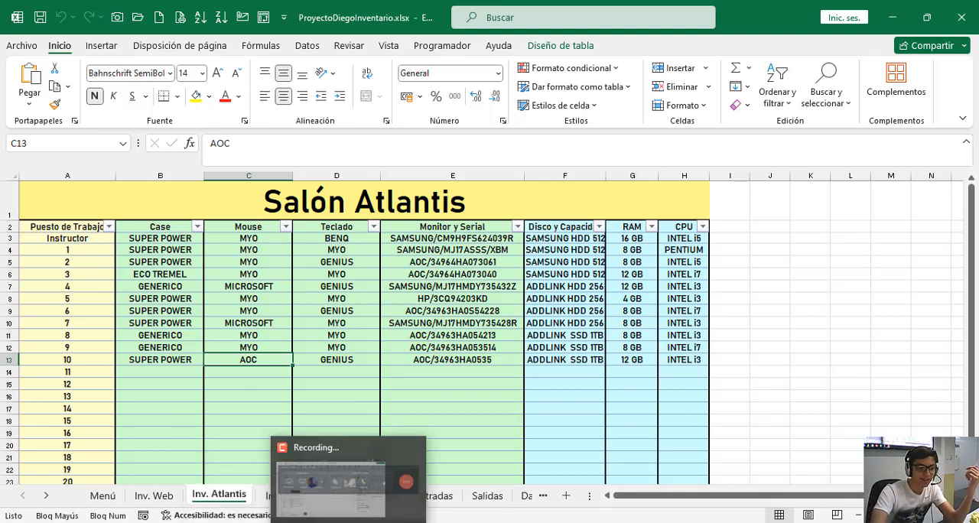
pyautogui.click(403, 522)
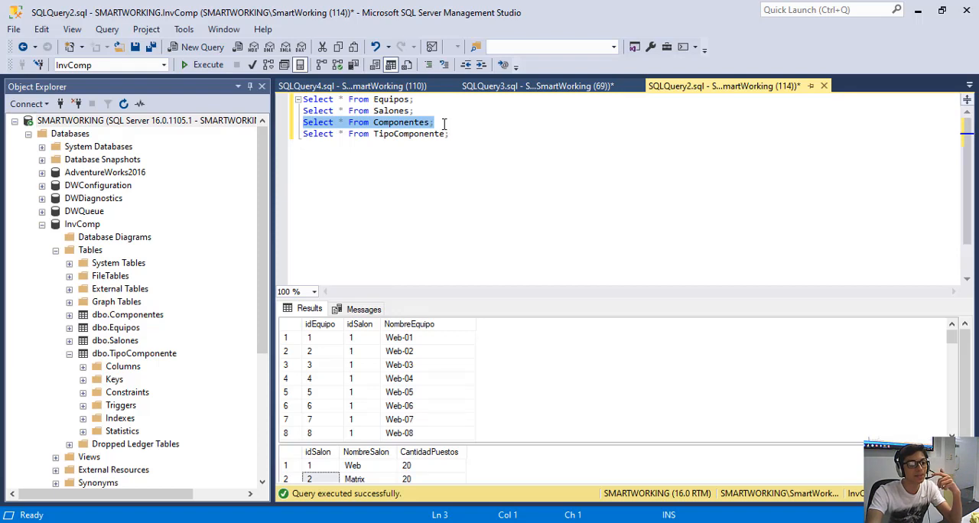
# Run only the "Select * From Componentes;" statement and select the NombreComponente column in its results.
pyautogui.moveTo(443, 124); pyautogui.dragTo(301, 122)
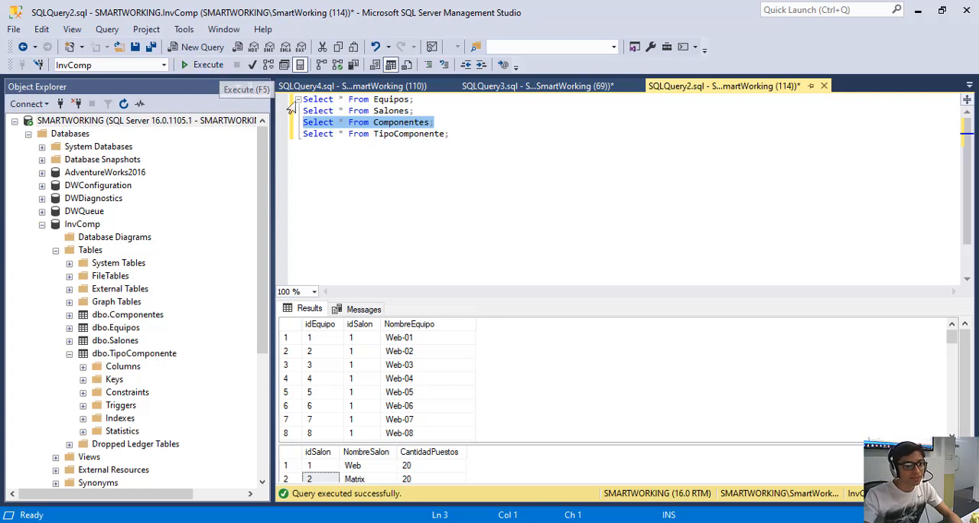
pyautogui.click(217, 67)
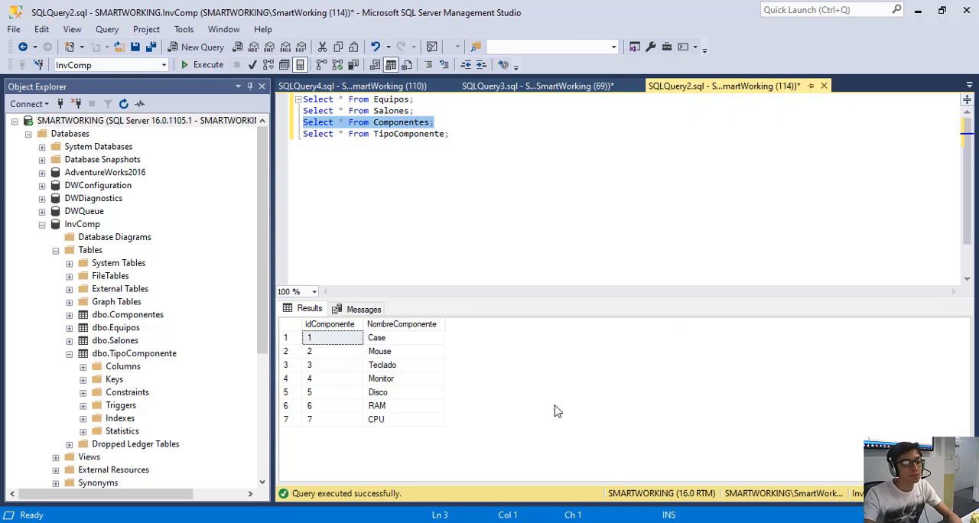
pyautogui.click(389, 331)
pyautogui.click(388, 327)
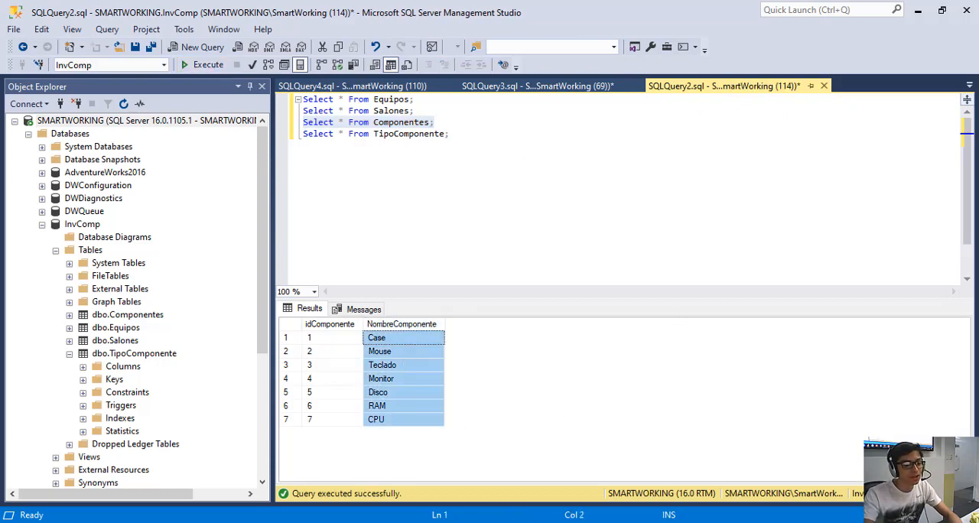
pyautogui.moveTo(175, 506)
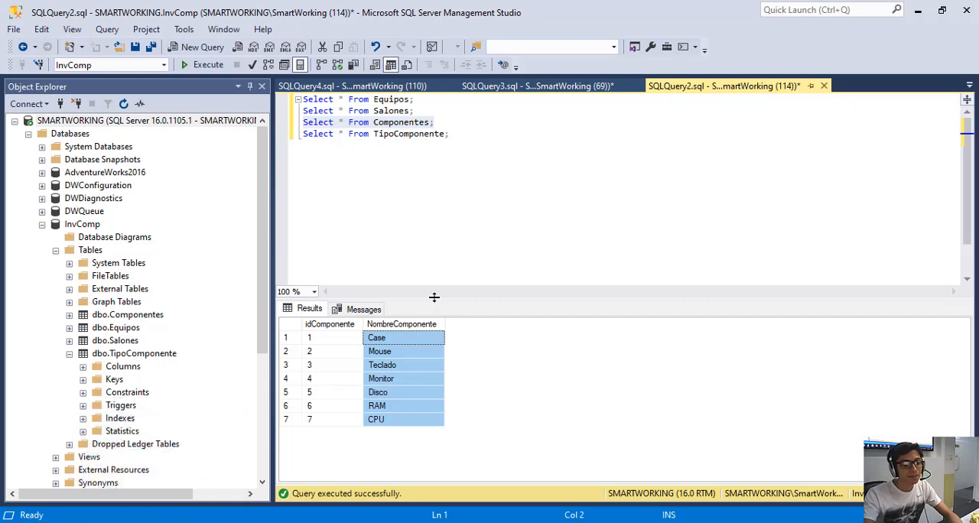
# Highlight the idComponente and NombreComponente columns in the Componentes results to examine the table's two fields.
pyautogui.click(325, 342)
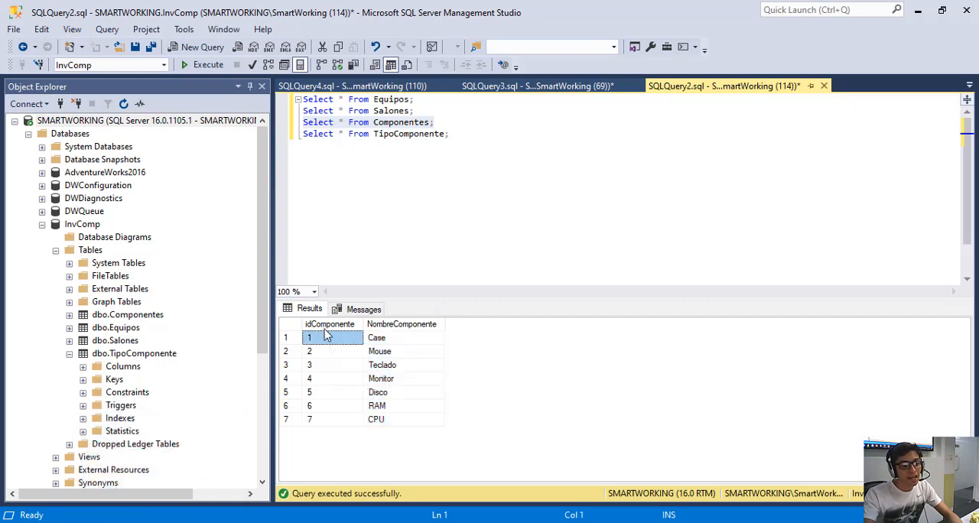
pyautogui.click(329, 330)
pyautogui.click(383, 329)
pyautogui.click(344, 329)
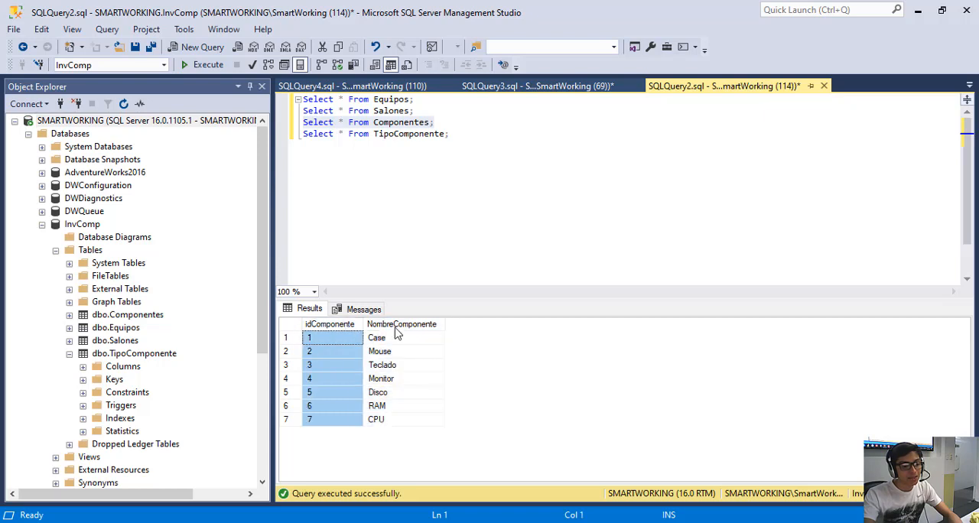
pyautogui.click(394, 329)
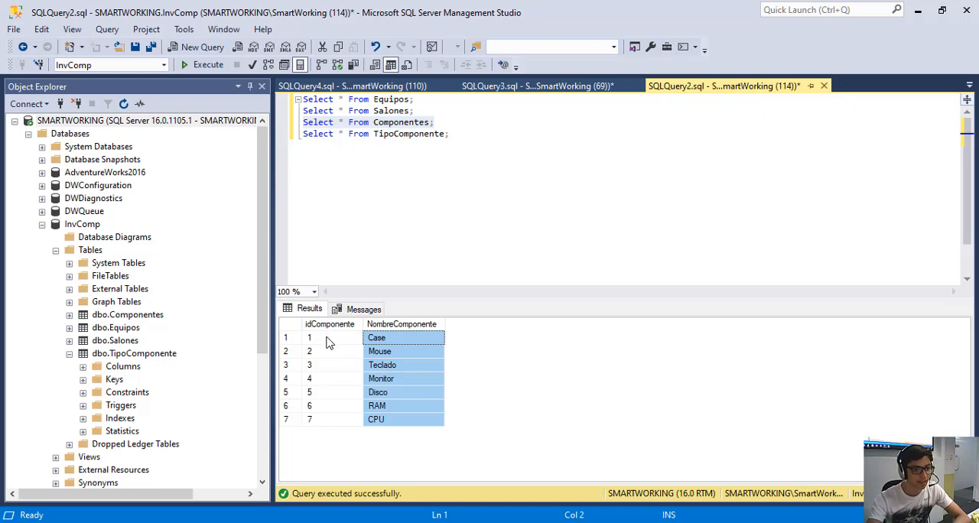
# Go through the Componentes records one by one, matching each idComponente with its name from Case to Disco.
pyautogui.click(326, 342)
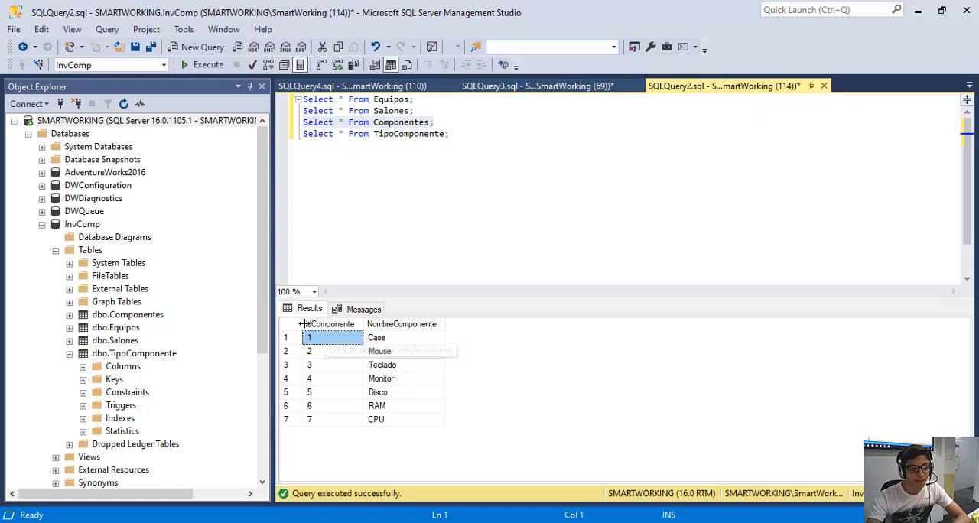
pyautogui.click(390, 341)
pyautogui.click(342, 355)
pyautogui.click(382, 353)
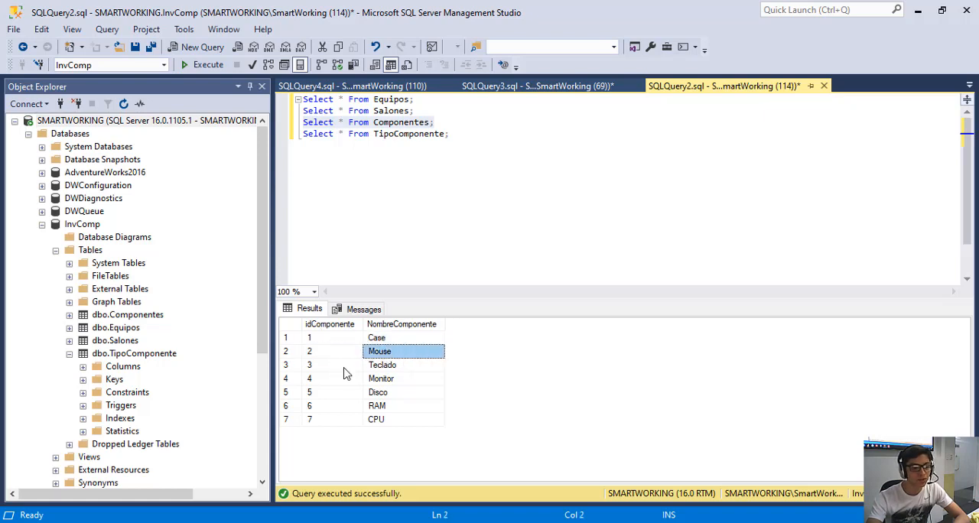
pyautogui.click(344, 367)
pyautogui.click(371, 367)
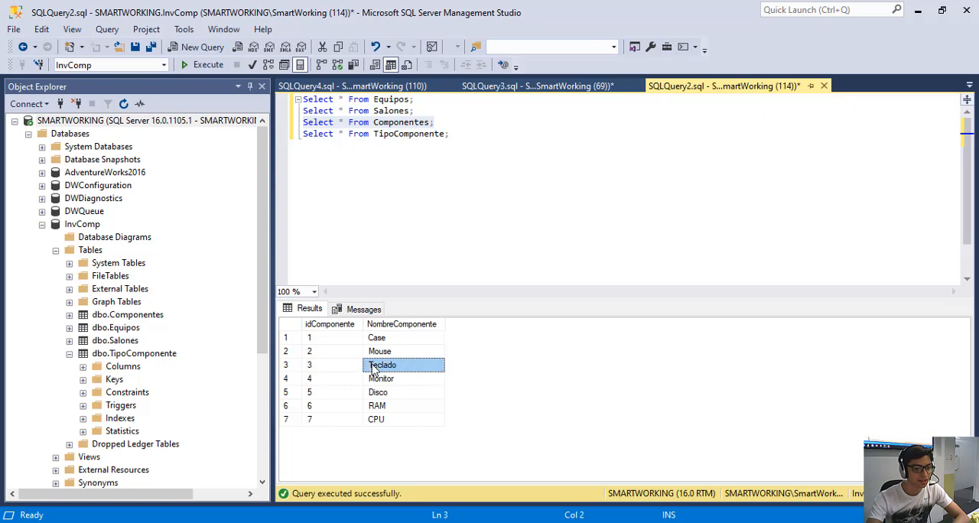
pyautogui.click(313, 379)
pyautogui.click(340, 395)
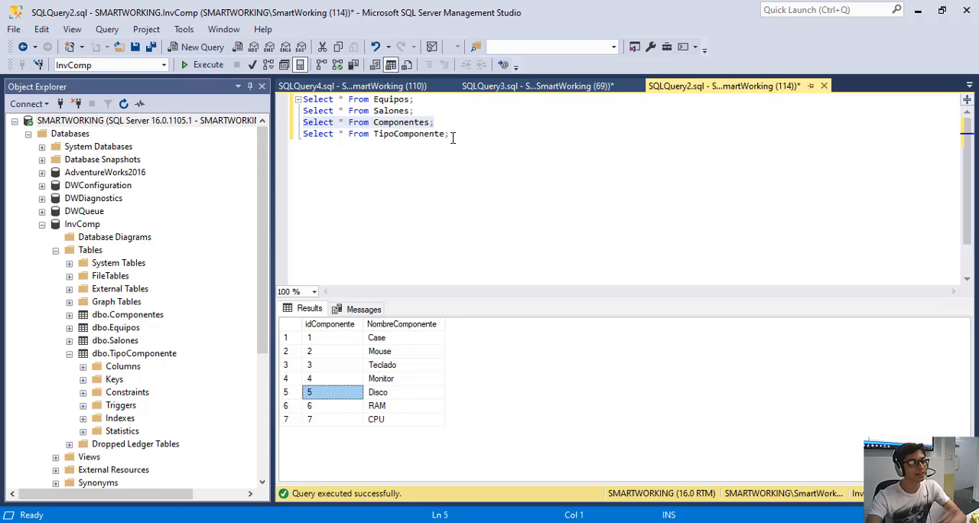
# Look through the SQLQuery3 and SQLQuery4 queries and bring up the InvComp database diagram.
pyautogui.click(495, 87)
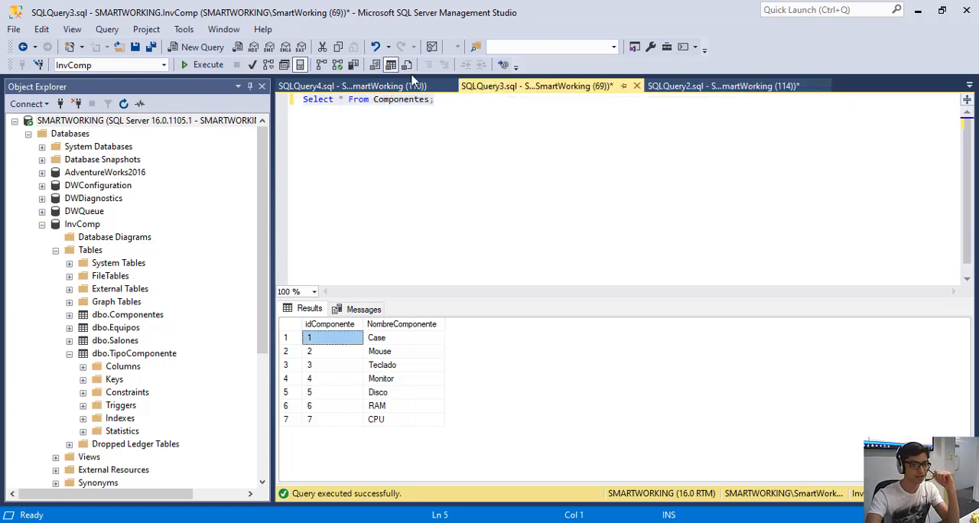
pyautogui.click(411, 86)
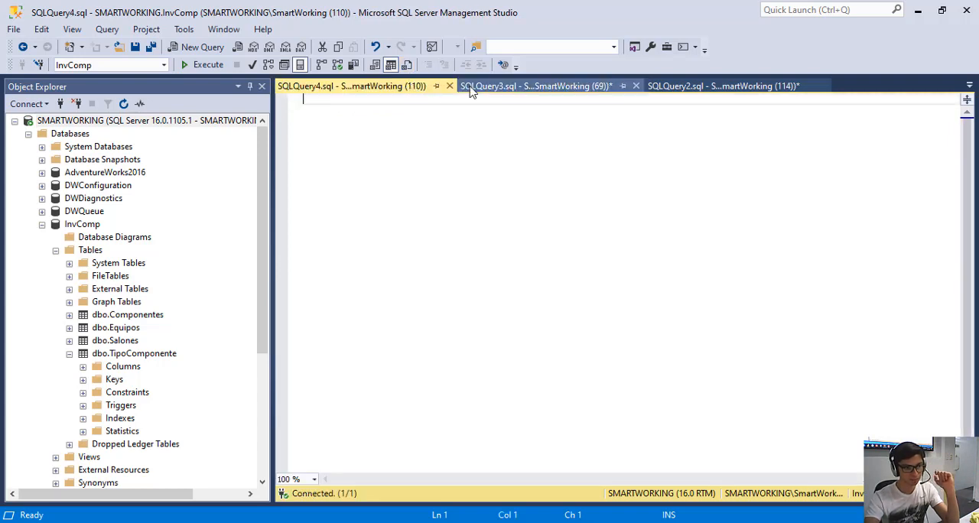
pyautogui.click(968, 86)
pyautogui.click(832, 104)
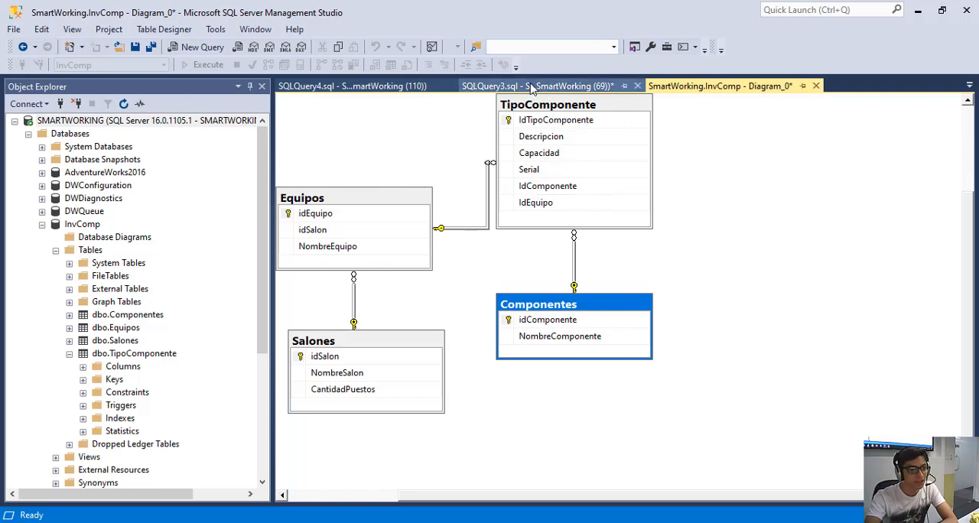
# Close the empty SQLQuery4 query.
pyautogui.click(533, 86)
pyautogui.click(402, 90)
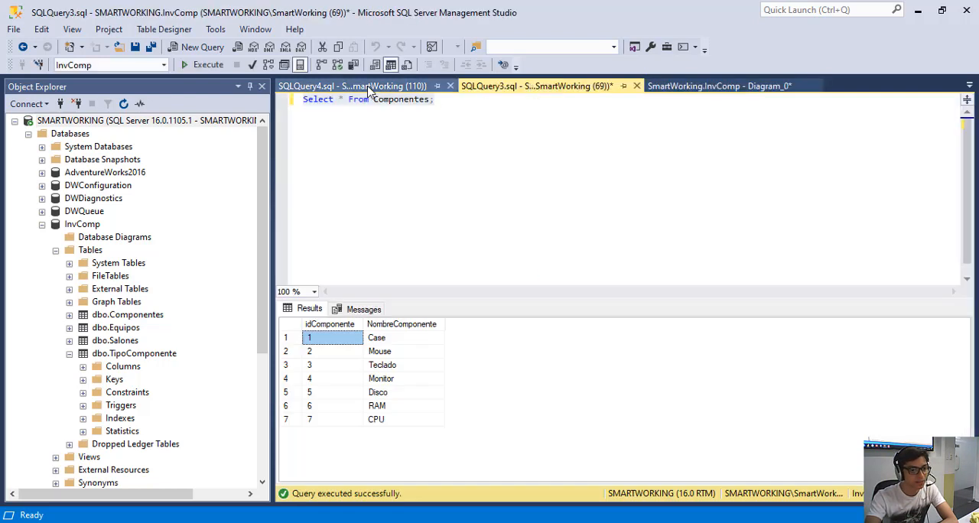
pyautogui.click(449, 86)
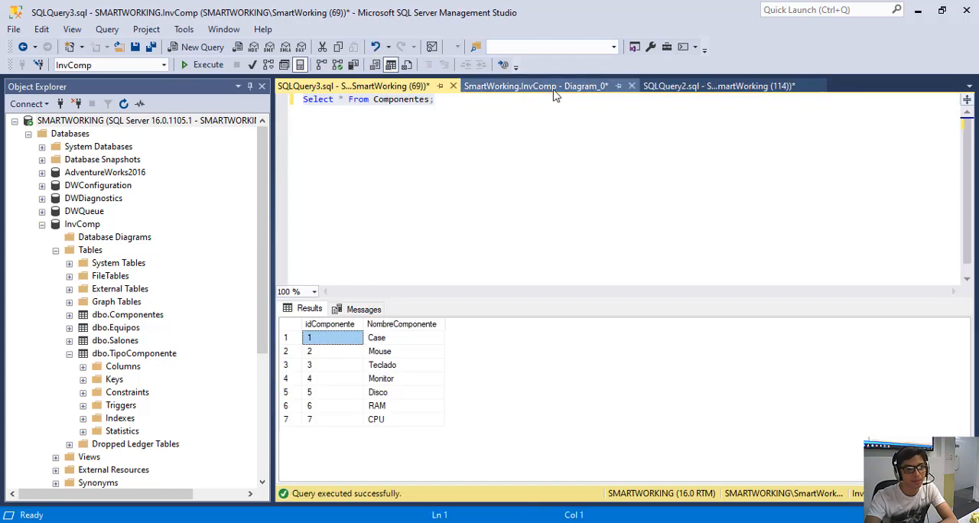
# Return to SQLQuery2 and run only the "Select * From TipoComponente;" statement.
pyautogui.click(604, 86)
pyautogui.click(683, 87)
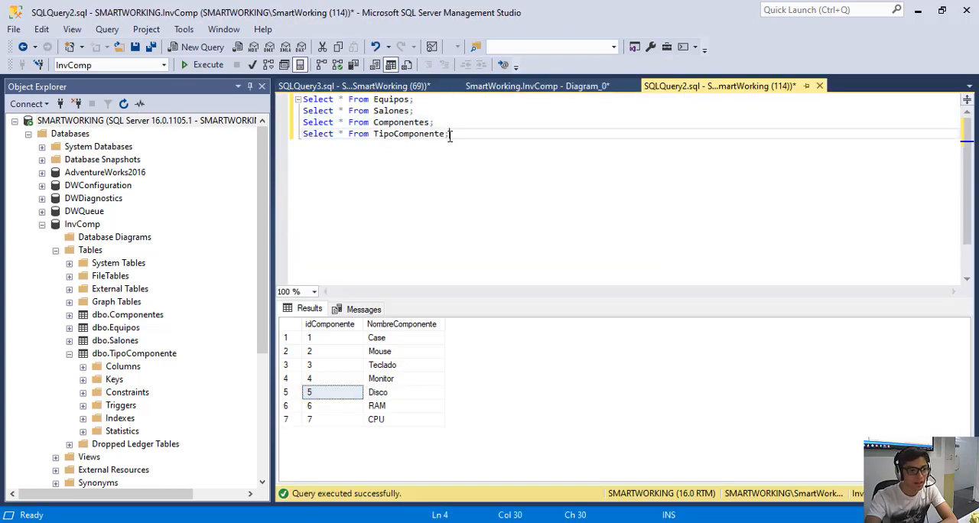
pyautogui.moveTo(450, 136); pyautogui.dragTo(290, 135)
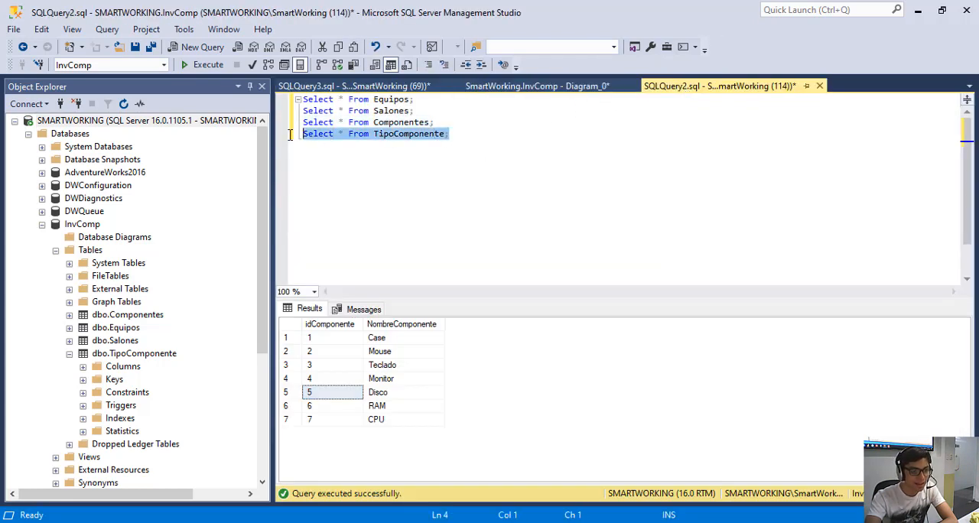
pyautogui.click(202, 65)
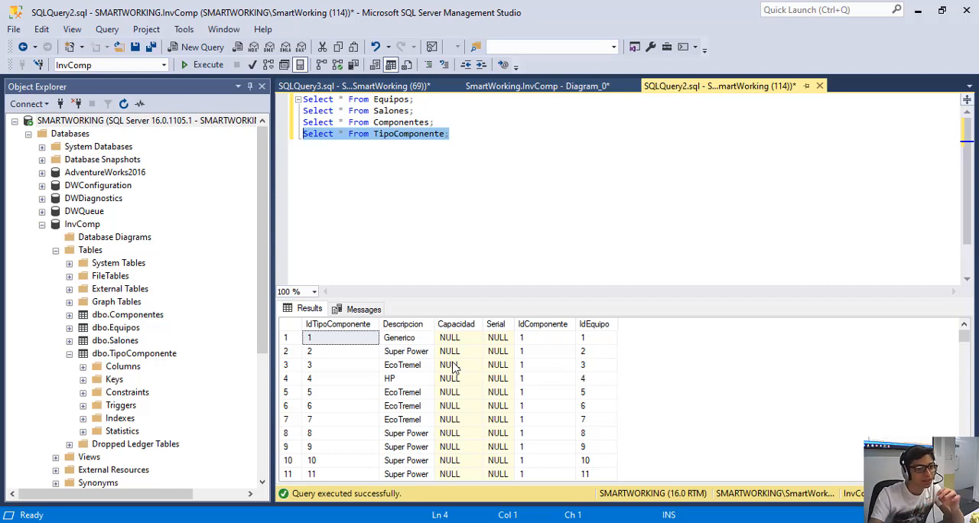
# Place SQLQuery2 directly beside SQLQuery3, ahead of the diagram, and highlight the Componentes Select statement in SQLQuery3.
pyautogui.click(352, 86)
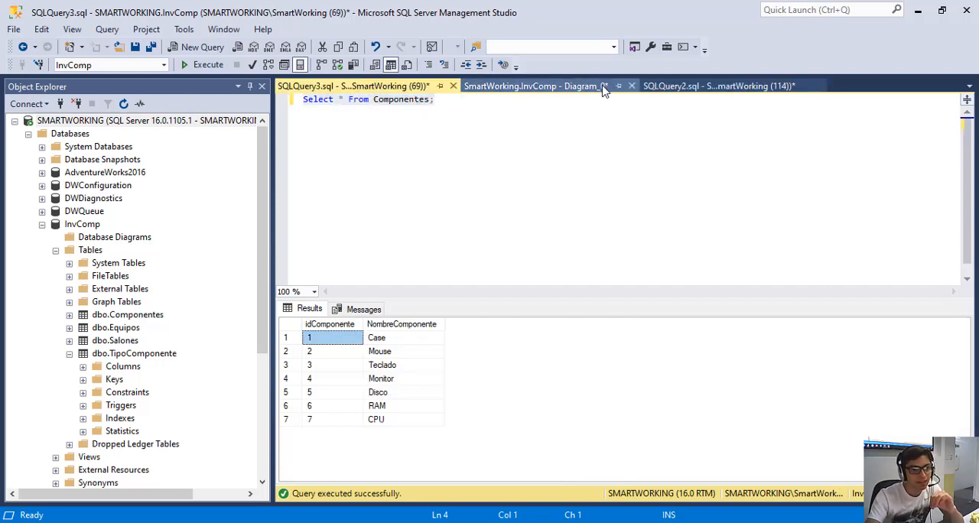
pyautogui.moveTo(665, 86); pyautogui.dragTo(579, 91)
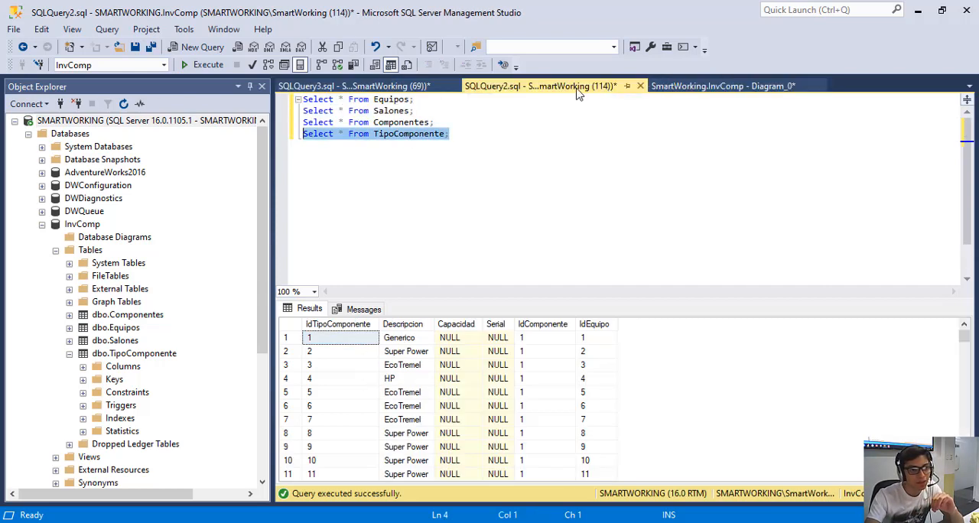
pyautogui.click(375, 86)
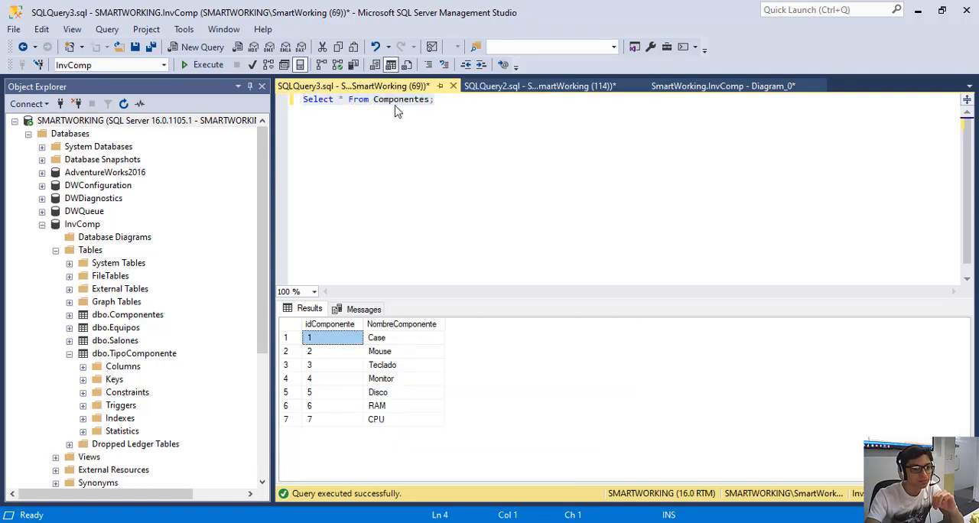
pyautogui.click(448, 101)
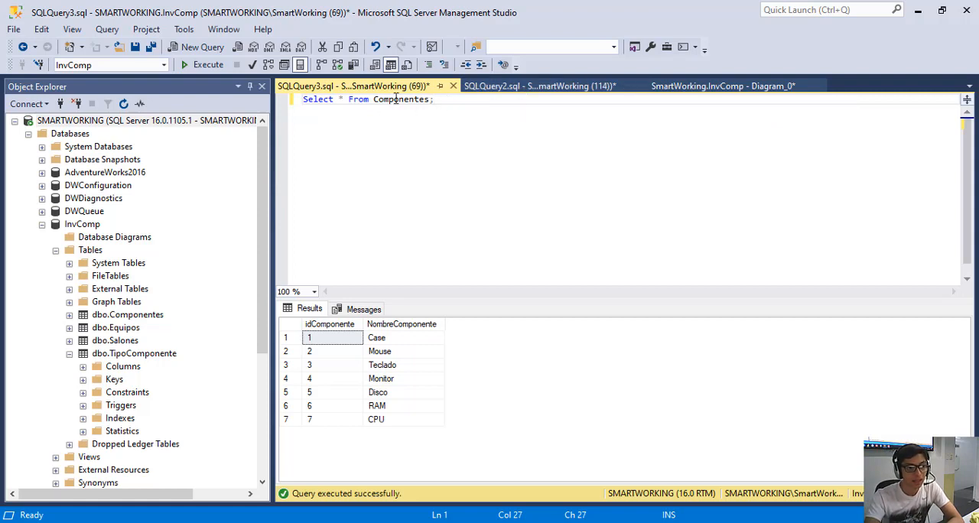
pyautogui.moveTo(434, 99); pyautogui.dragTo(309, 90)
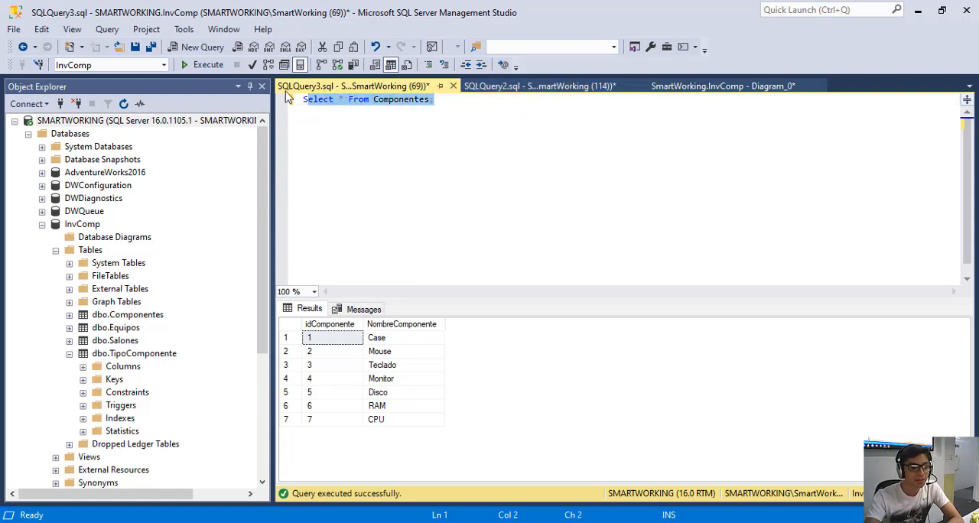
# Look at the TipoComponente results in SQLQuery2, and select the Case component in SQLQuery3's Componentes results.
pyautogui.click(508, 87)
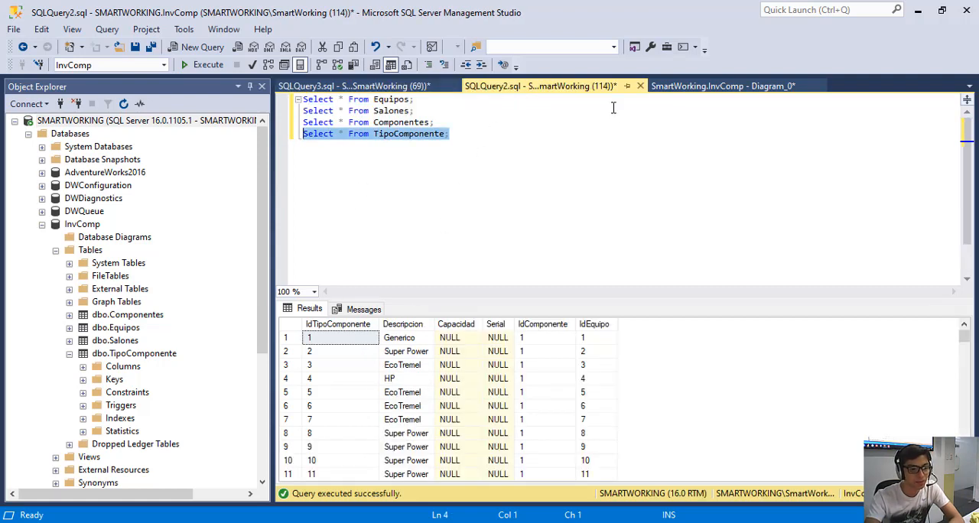
pyautogui.click(359, 88)
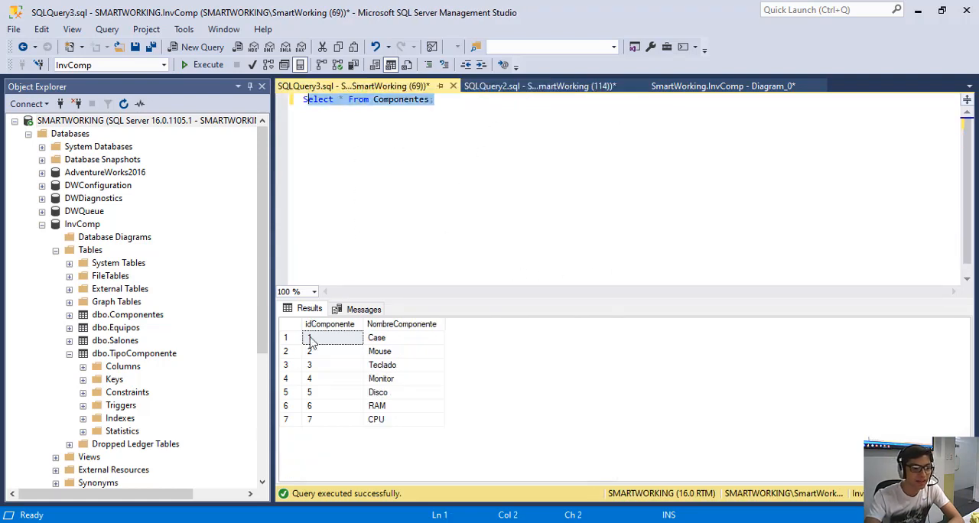
pyautogui.click(389, 340)
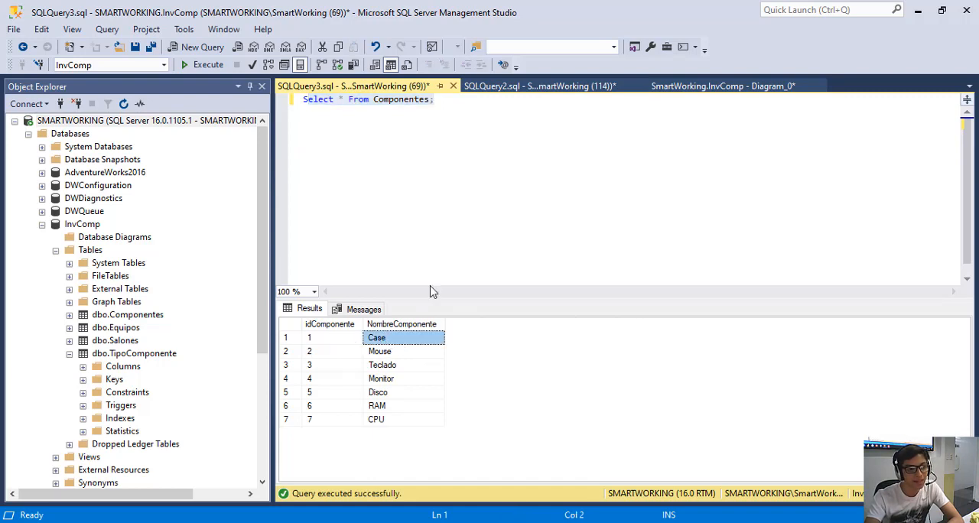
# Check the first TipoComponente record's Descripcion and IdEquipo, and highlight the Capacidad and Serial columns in turn.
pyautogui.click(517, 87)
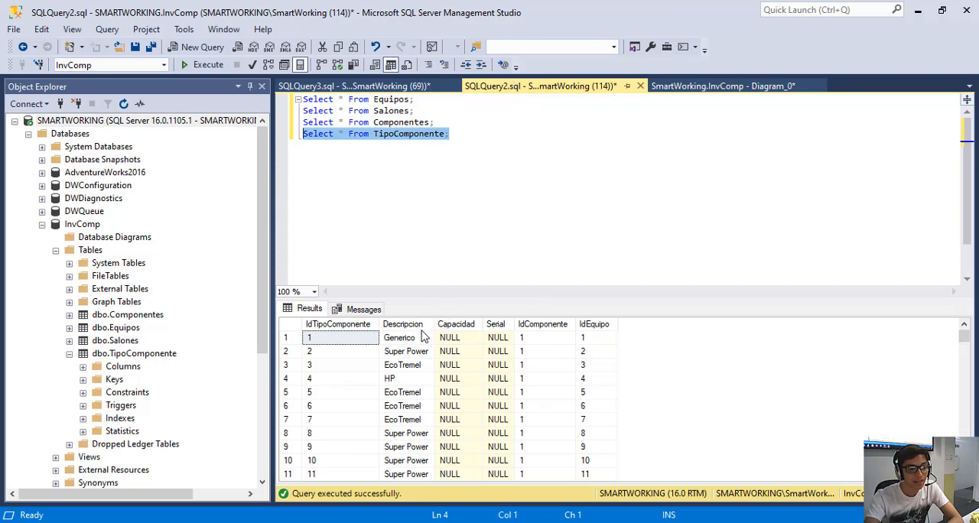
pyautogui.click(408, 337)
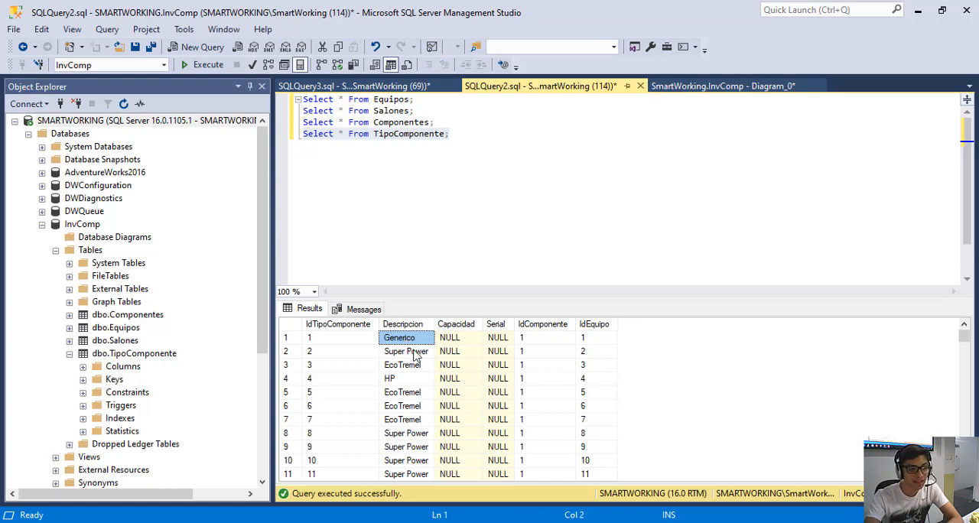
pyautogui.click(583, 340)
pyautogui.click(427, 340)
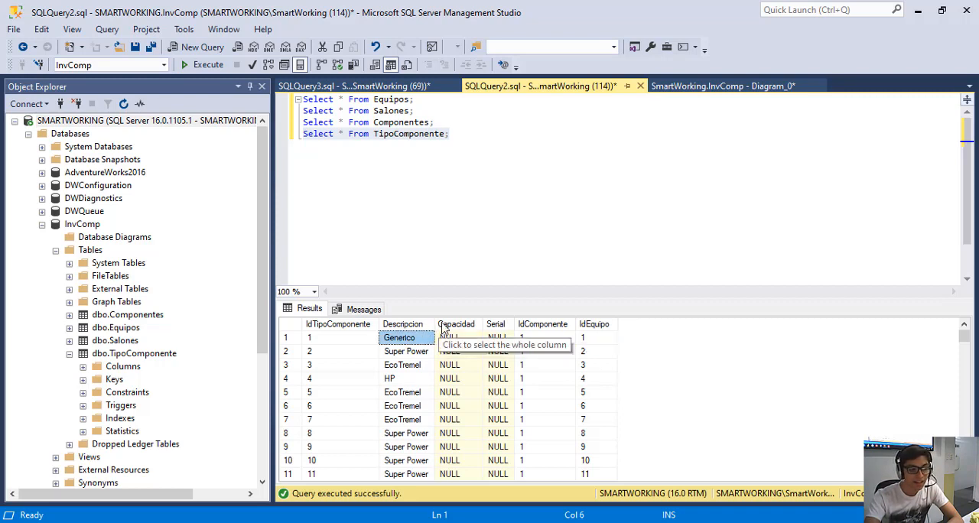
pyautogui.click(461, 327)
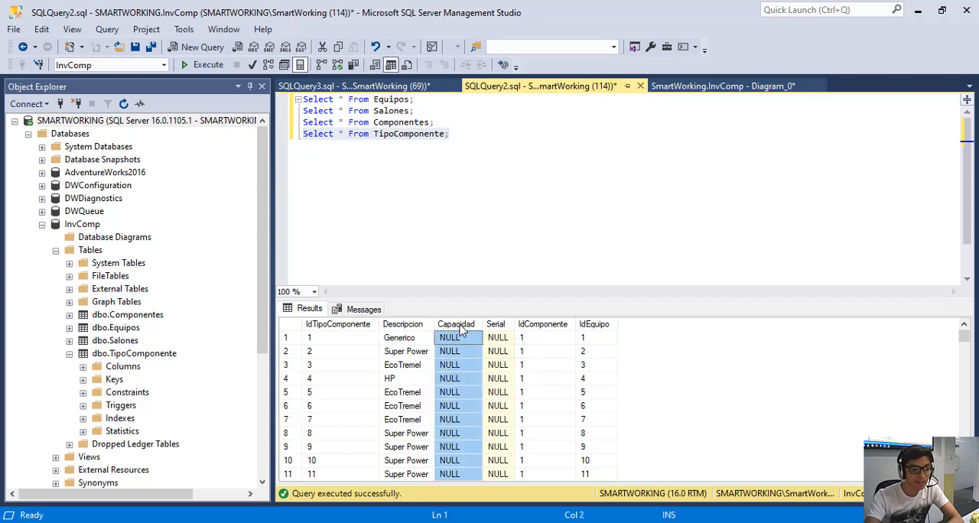
pyautogui.click(497, 325)
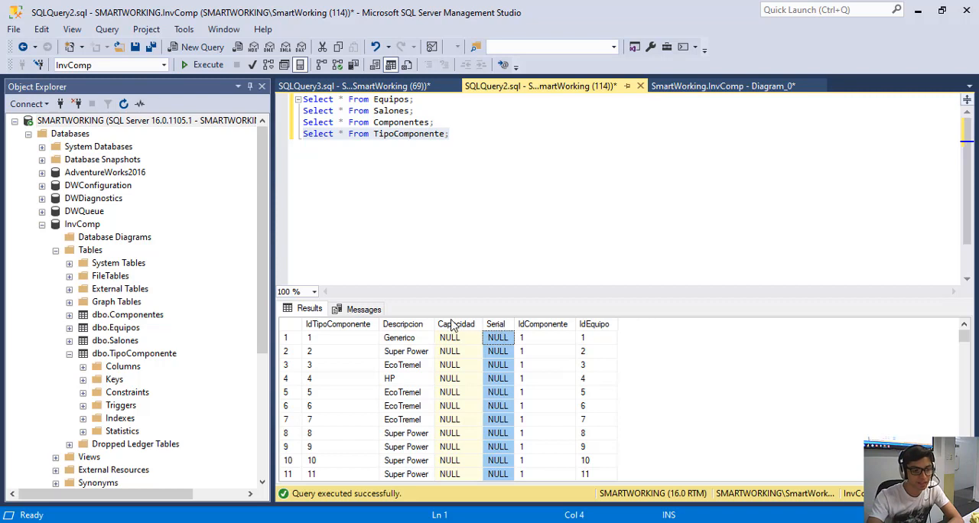
# Check the Mouse and Teclado components in SQLQuery3, and review the Descripcion column of SQLQuery2's TipoComponente results.
pyautogui.click(374, 87)
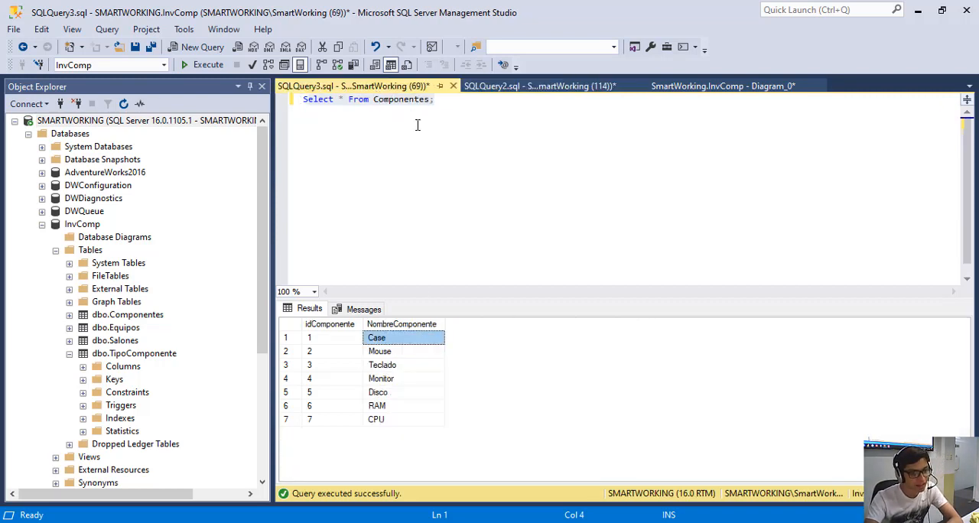
pyautogui.click(380, 353)
pyautogui.click(384, 365)
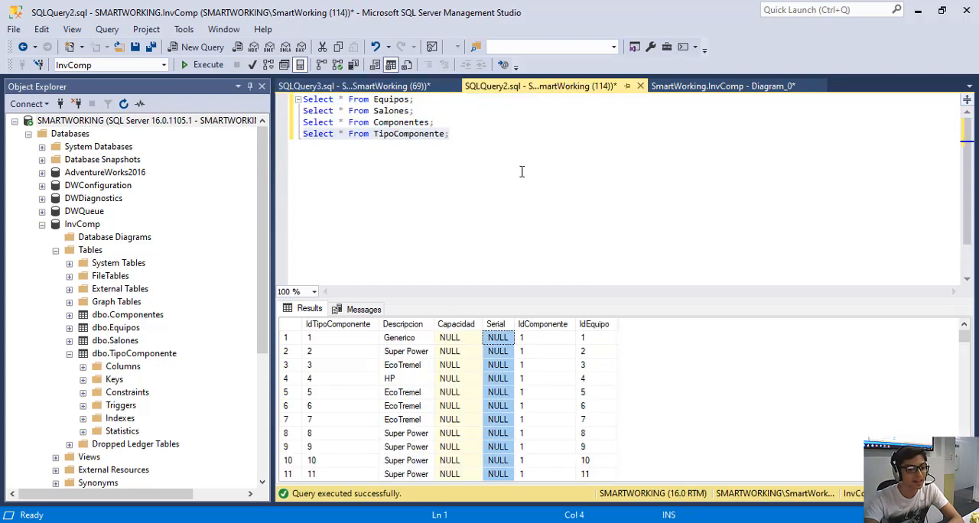
pyautogui.click(405, 325)
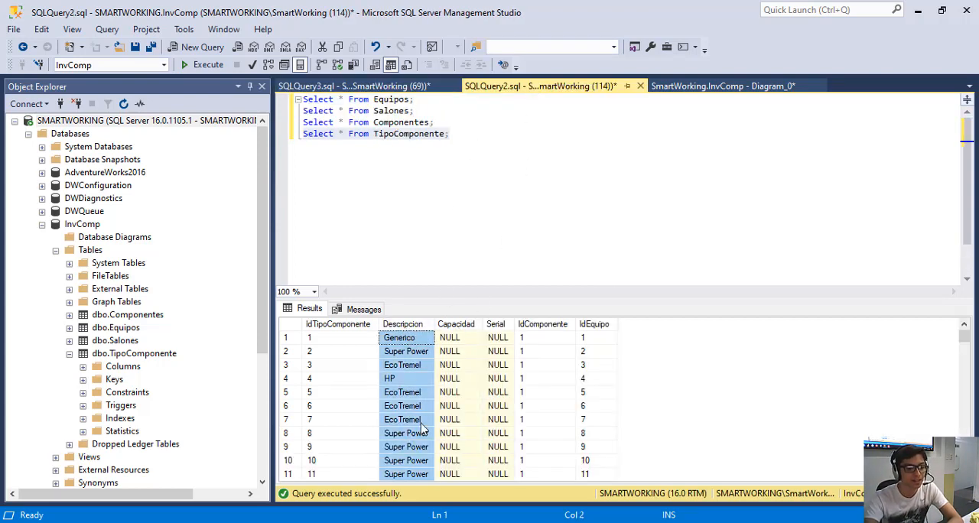
pyautogui.scroll(-7, 421, 423)
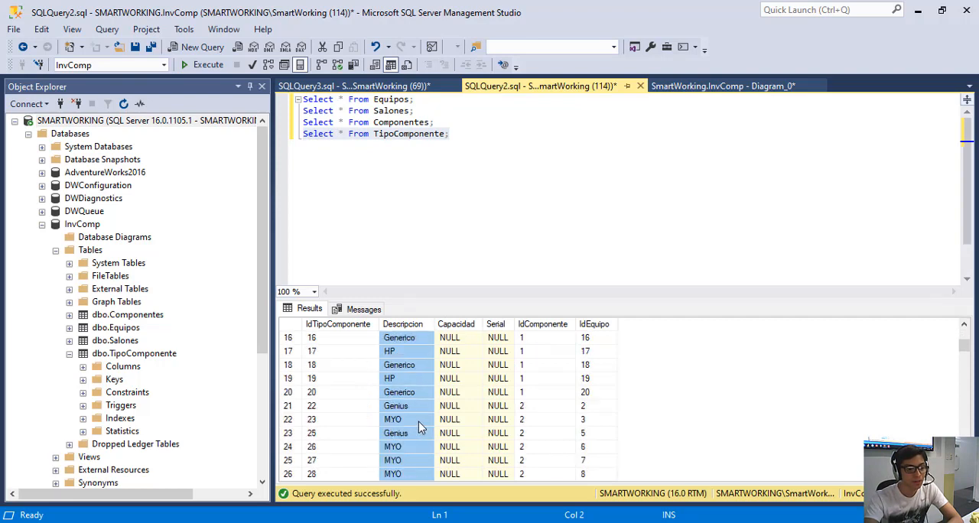
# Compare the idComponente values in the Componentes results with the IdComponente values further down the TipoComponente results.
pyautogui.click(411, 87)
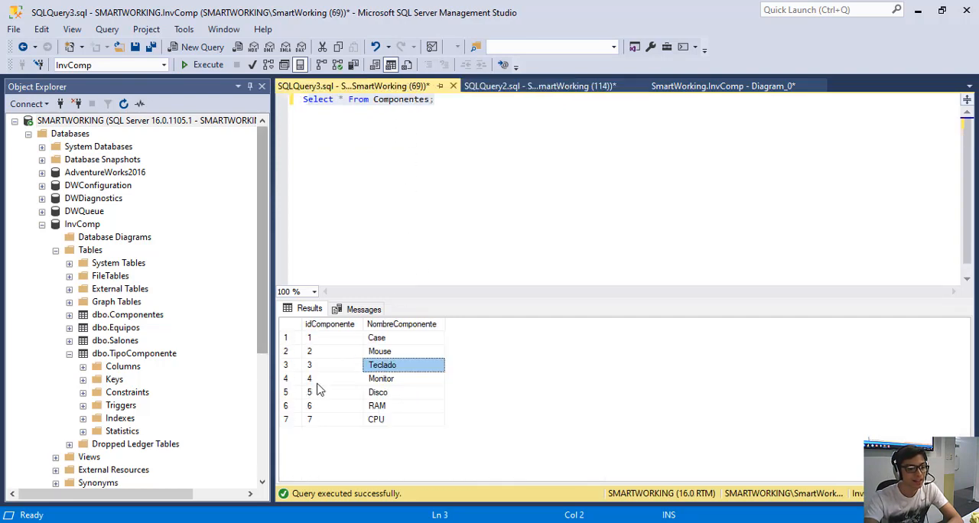
pyautogui.click(518, 87)
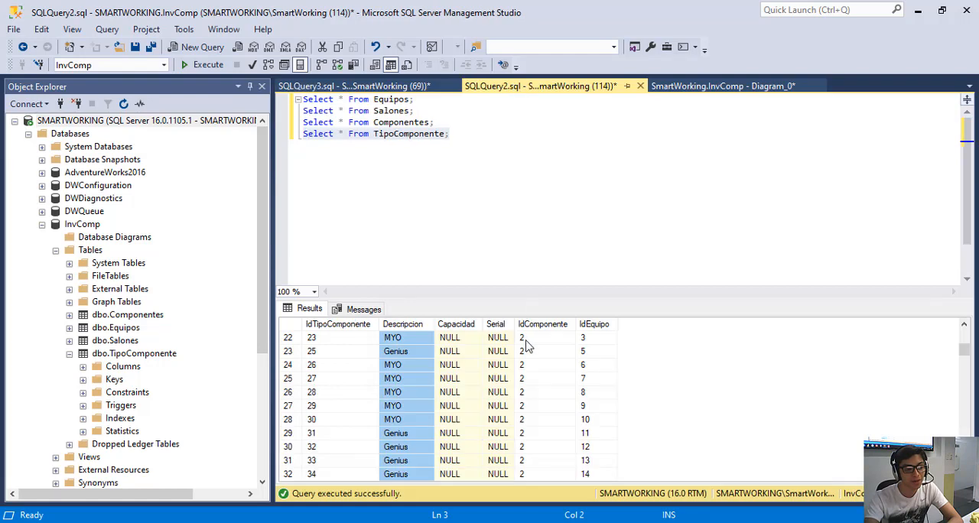
pyautogui.scroll(-9, 525, 352)
pyautogui.scroll(-5, 525, 377)
pyautogui.scroll(2, 525, 377)
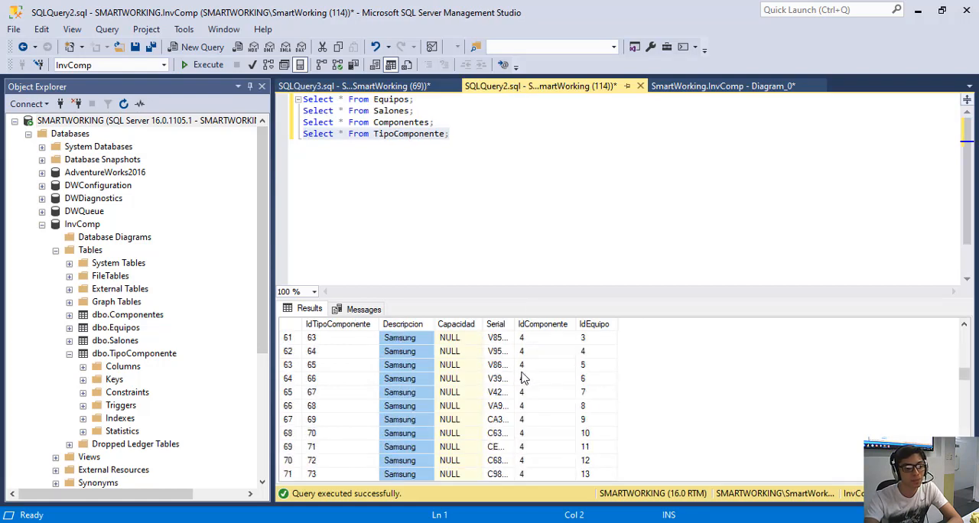
# Widen the Serial column in the TipoComponente results, and check the first Samsung record's Descripcion, IdComponente, Serial and IdEquipo.
pyautogui.moveTo(515, 328); pyautogui.dragTo(614, 327)
pyautogui.click(401, 365)
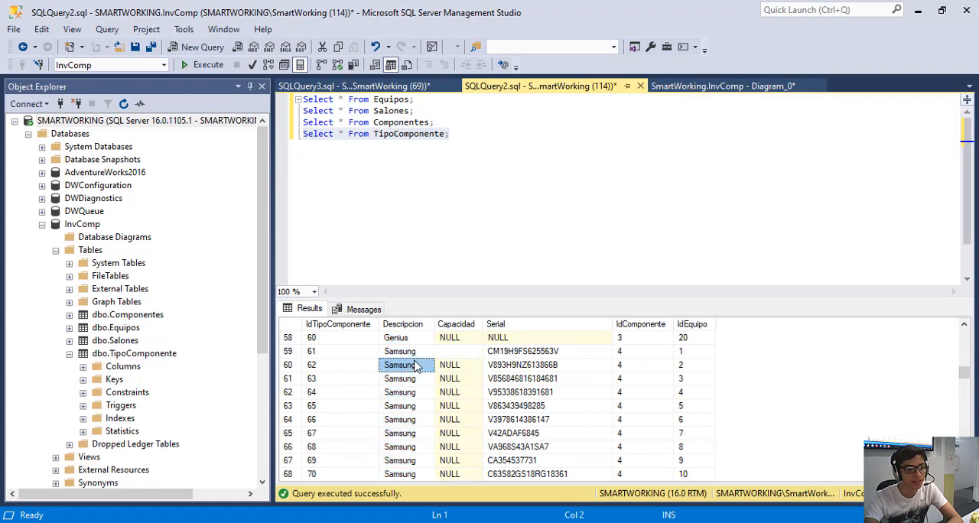
pyautogui.click(410, 351)
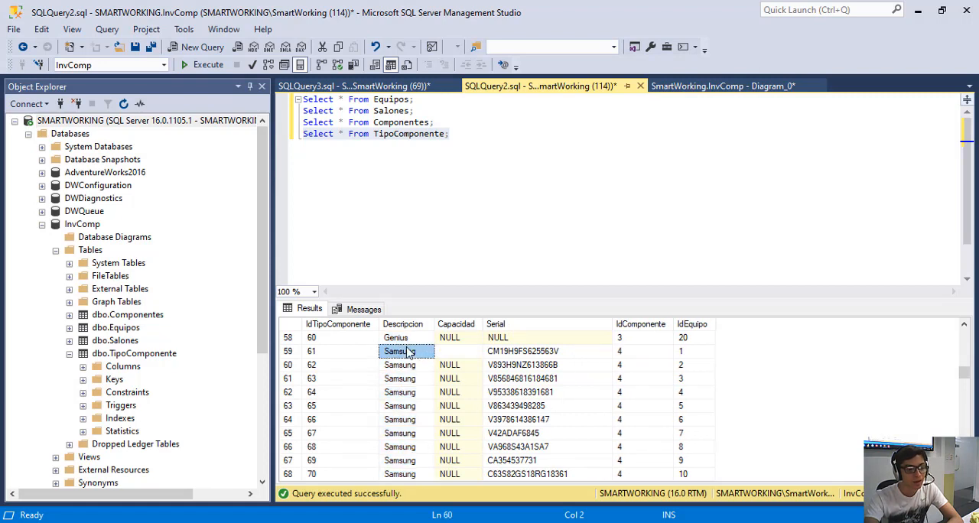
pyautogui.click(616, 353)
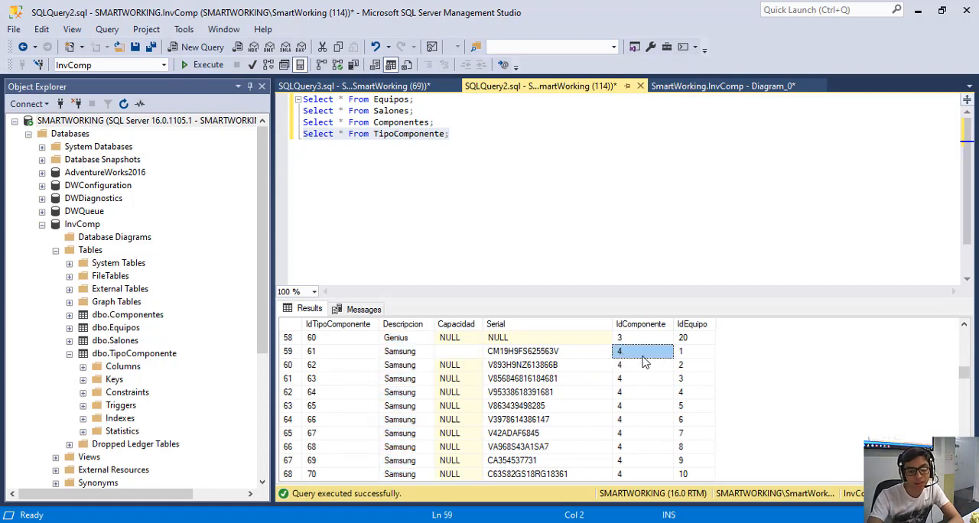
pyautogui.click(399, 353)
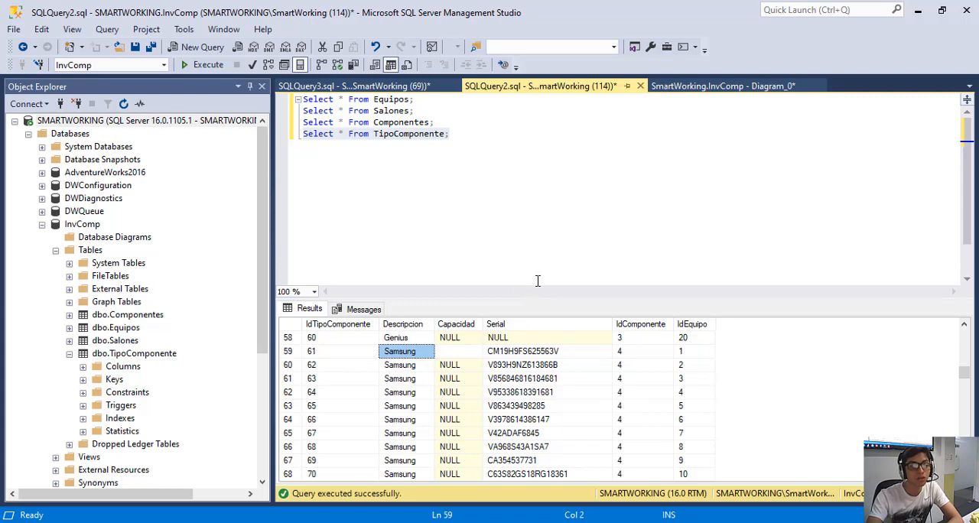
pyautogui.click(530, 352)
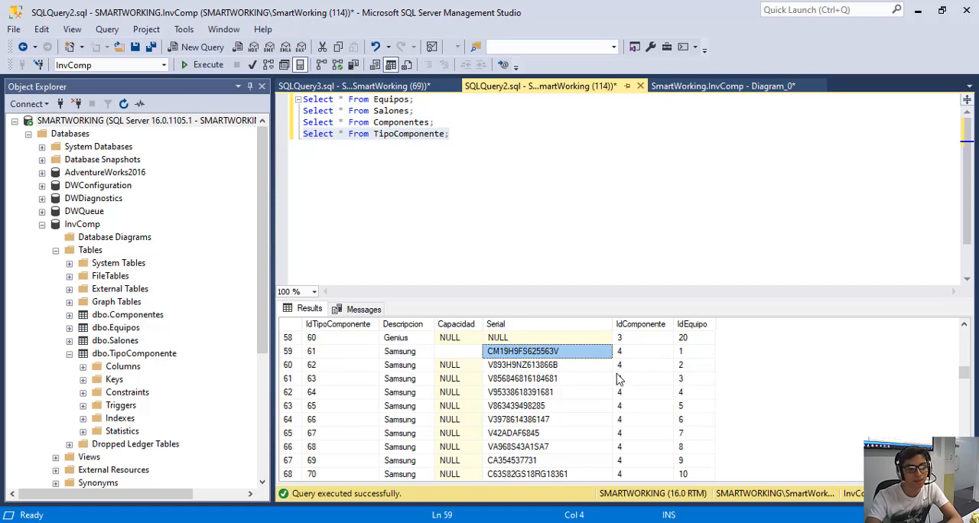
pyautogui.click(684, 354)
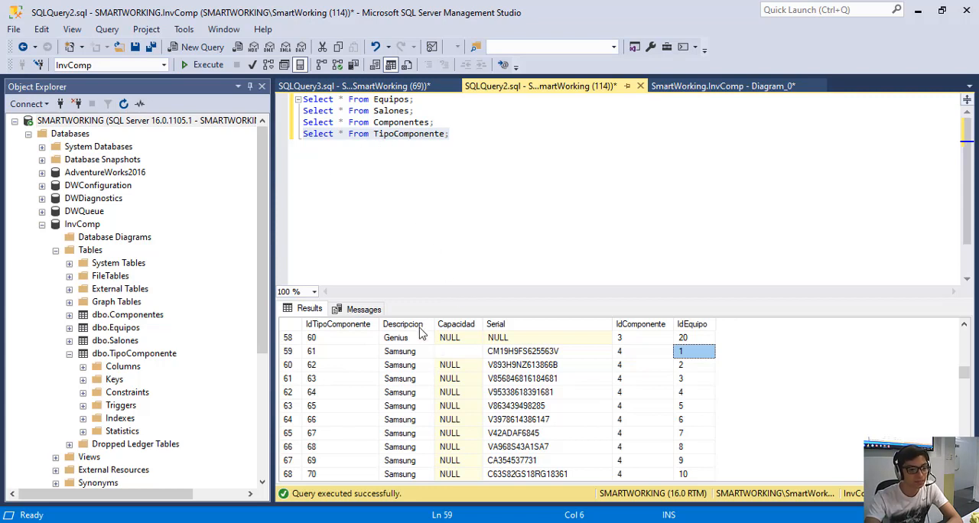
# Match the first TipoComponente record with IdComponente 5 to the Disco component in SQLQuery3's Componentes results.
pyautogui.scroll(-3, 419, 331)
pyautogui.scroll(-4, 419, 330)
pyautogui.scroll(1, 421, 337)
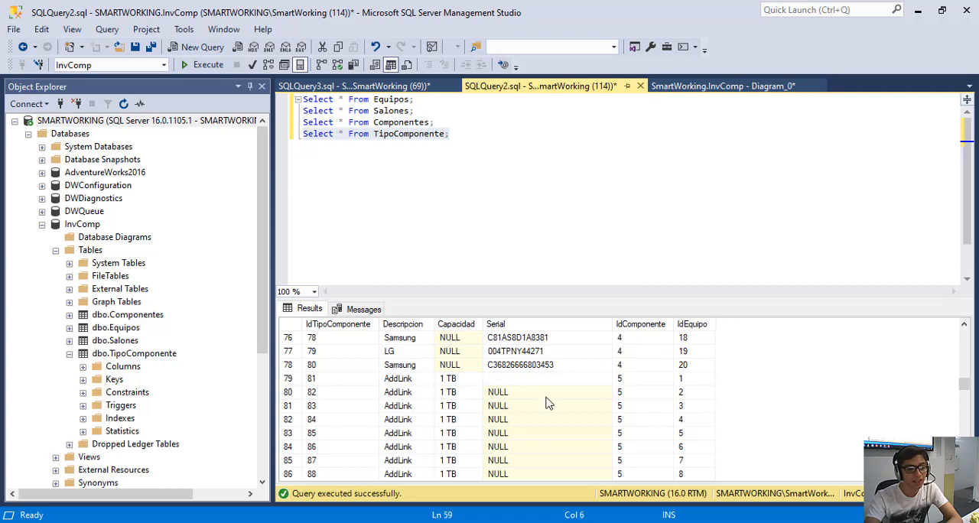
pyautogui.click(624, 378)
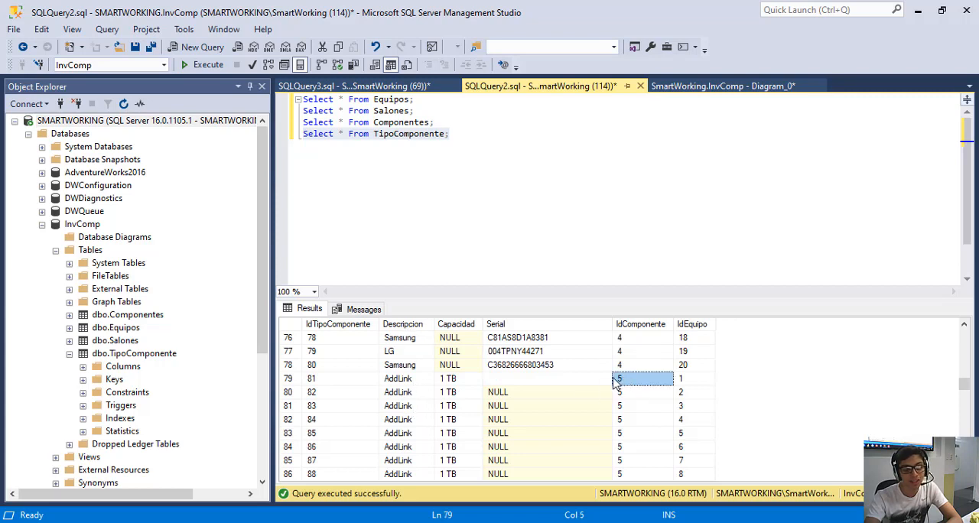
pyautogui.click(355, 86)
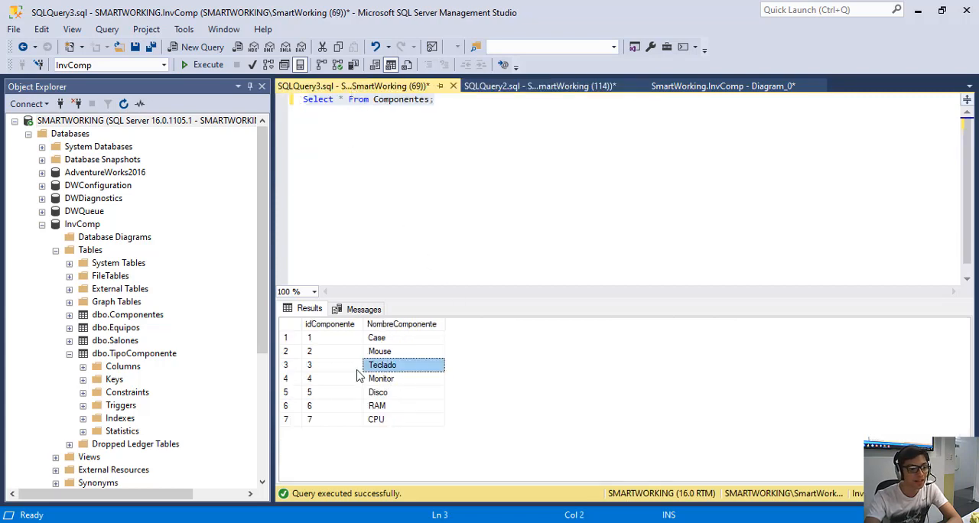
pyautogui.click(387, 394)
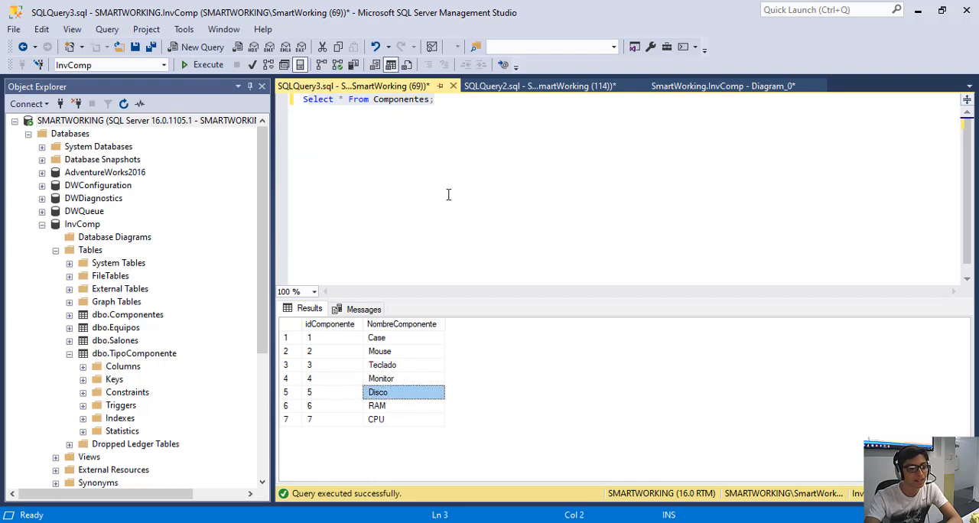
# Return to SQLQuery2's TipoComponente results and check the first disk record's Descripcion and Capacidad.
pyautogui.click(494, 86)
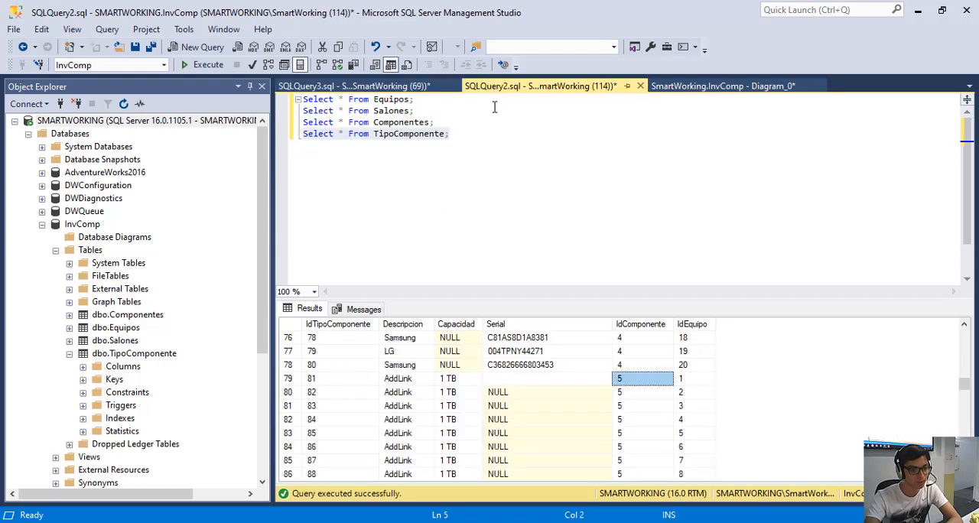
pyautogui.click(393, 380)
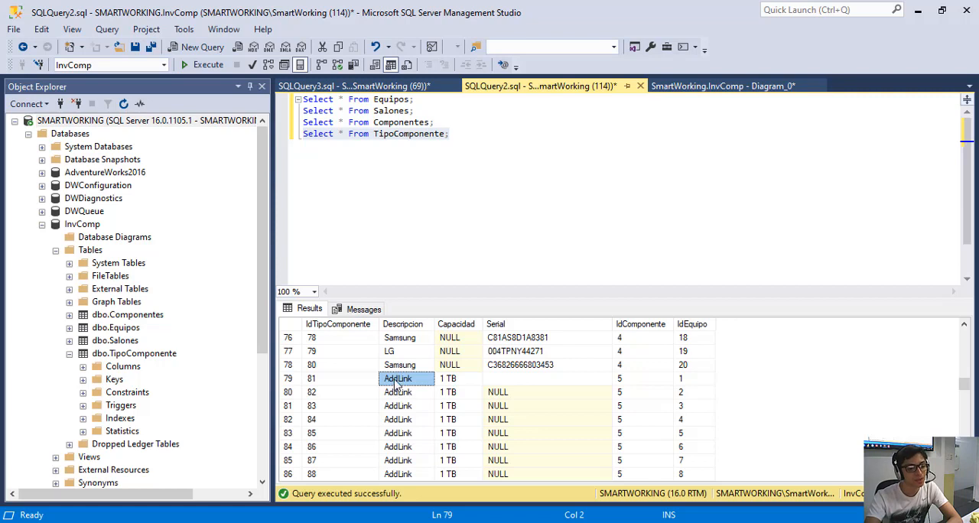
pyautogui.click(455, 382)
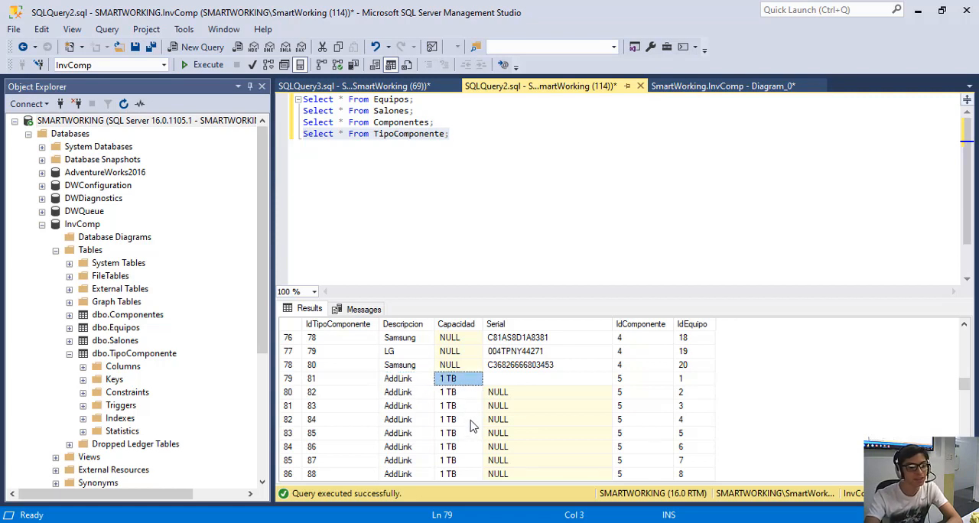
# Locate the TipoComponente records with IdComponente 6 and compare that id with the Componentes results in SQLQuery3.
pyautogui.scroll(-5, 472, 427)
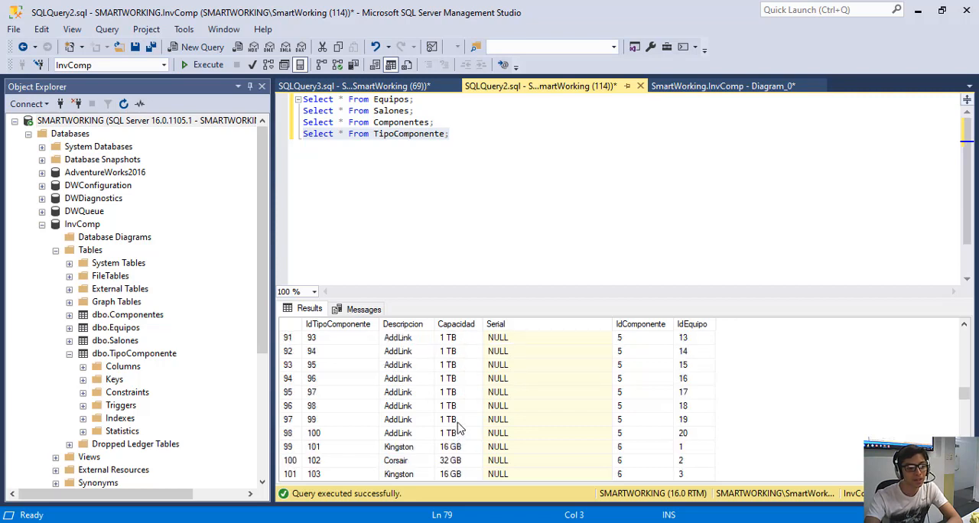
pyautogui.scroll(-3, 459, 429)
pyautogui.scroll(1, 457, 427)
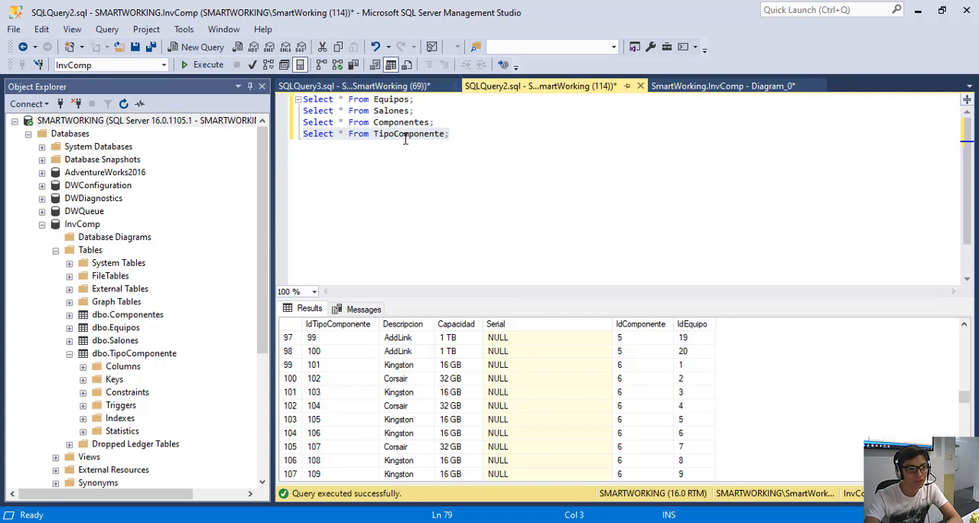
pyautogui.click(377, 87)
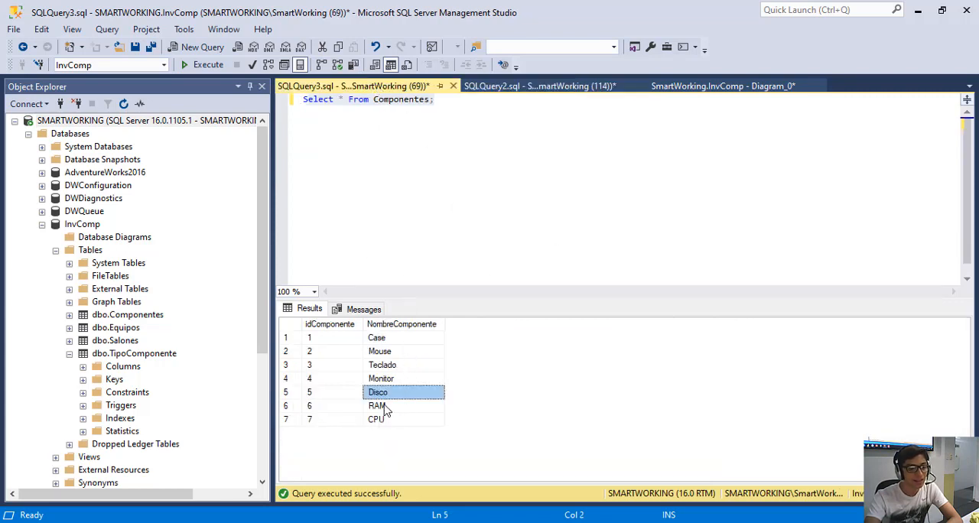
pyautogui.click(529, 87)
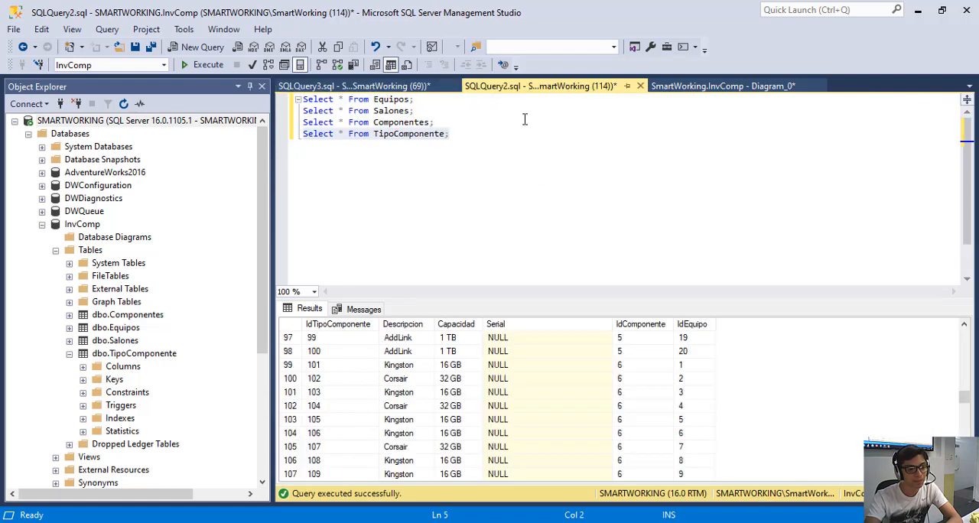
# Compare the Descripcion and Capacidad values across the RAM records in the TipoComponente results.
pyautogui.click(407, 365)
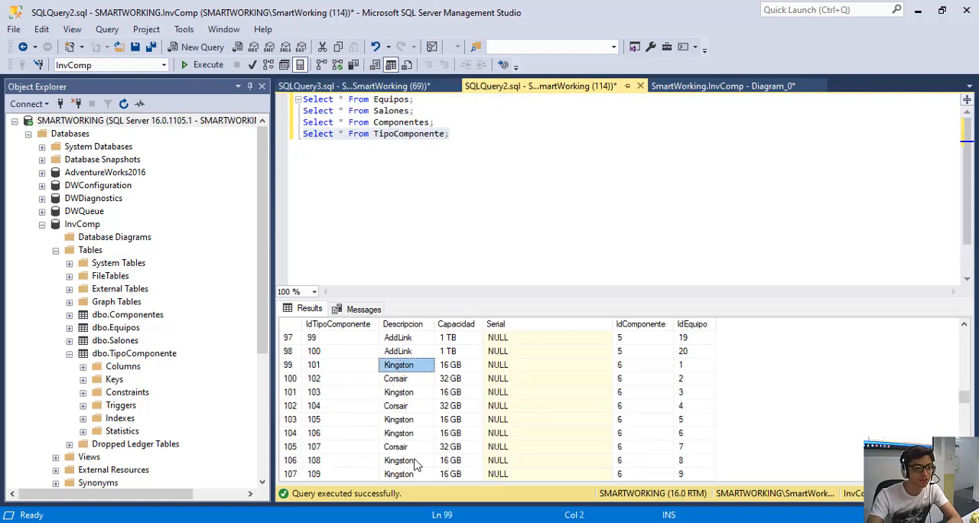
pyautogui.click(403, 380)
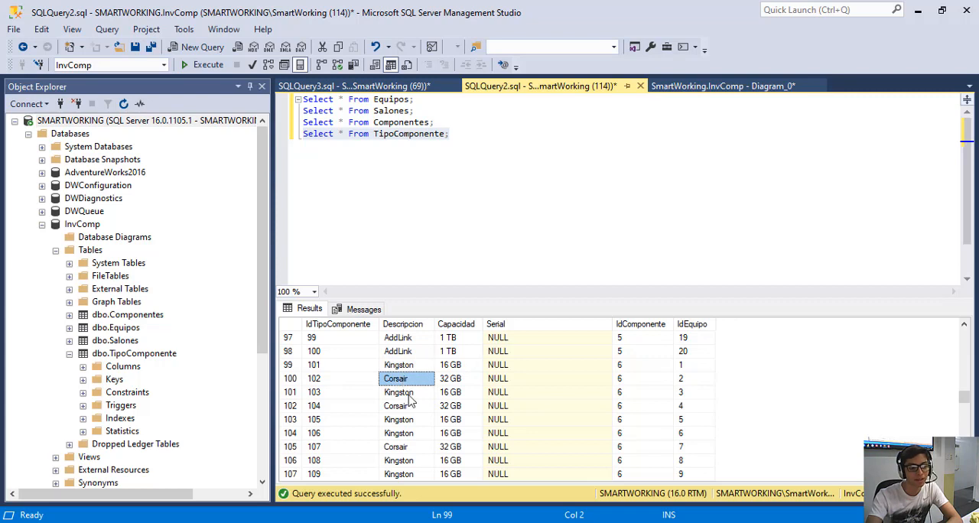
pyautogui.click(450, 367)
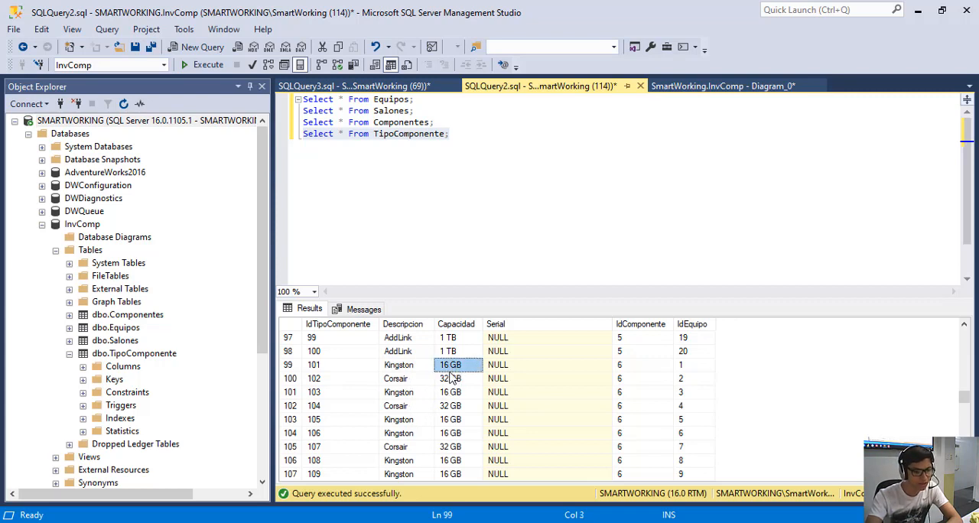
pyautogui.click(452, 379)
pyautogui.scroll(-3, 455, 398)
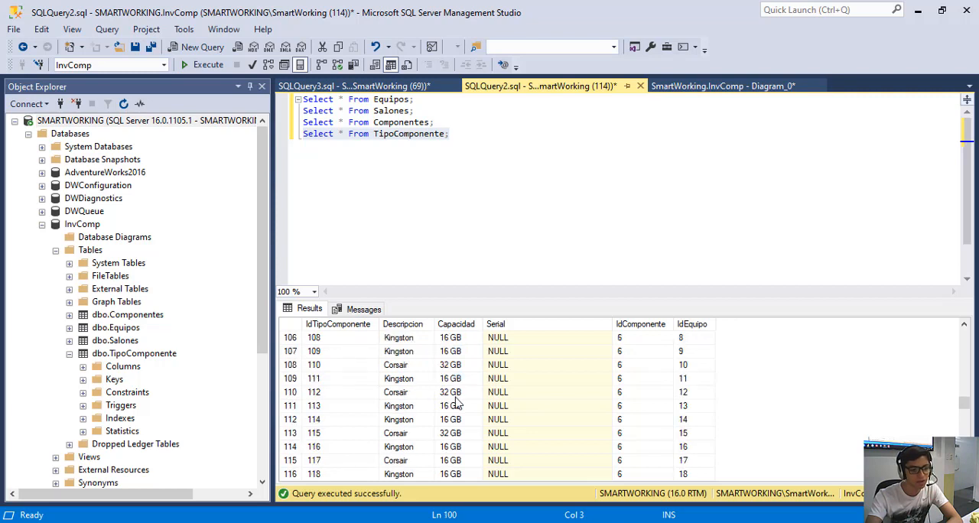
pyautogui.scroll(-2, 454, 413)
pyautogui.click(451, 392)
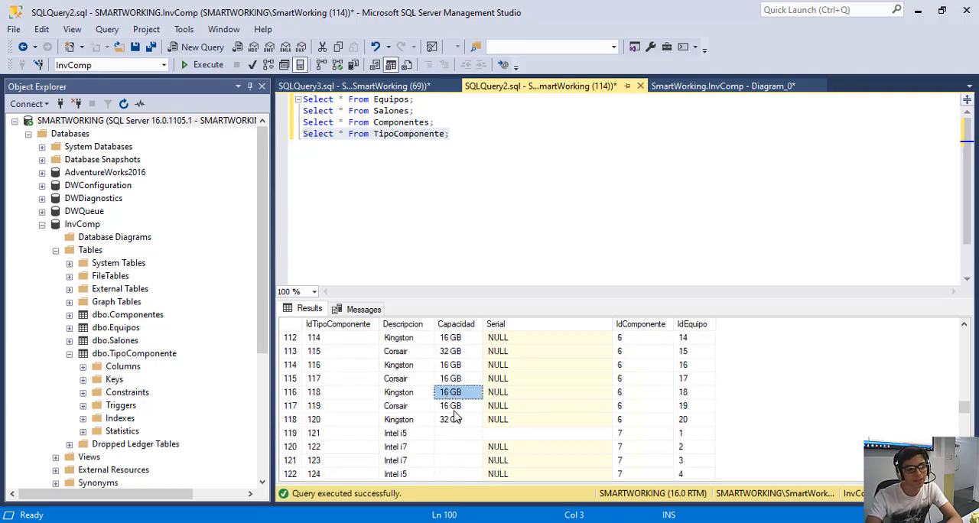
pyautogui.click(453, 419)
# Locate the TipoComponente records with IdComponente 7 and check which component that id names in SQLQuery3.
pyautogui.scroll(-1, 383, 313)
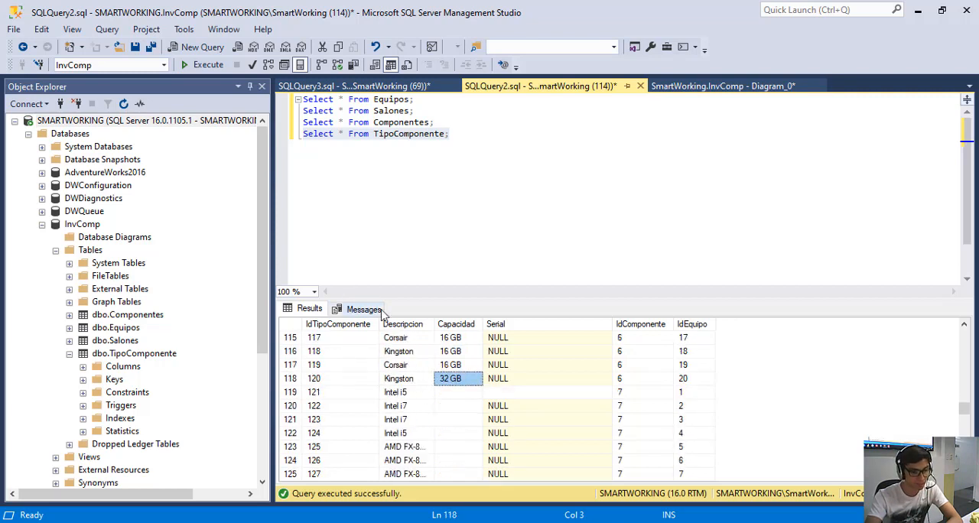
pyautogui.scroll(-1, 539, 371)
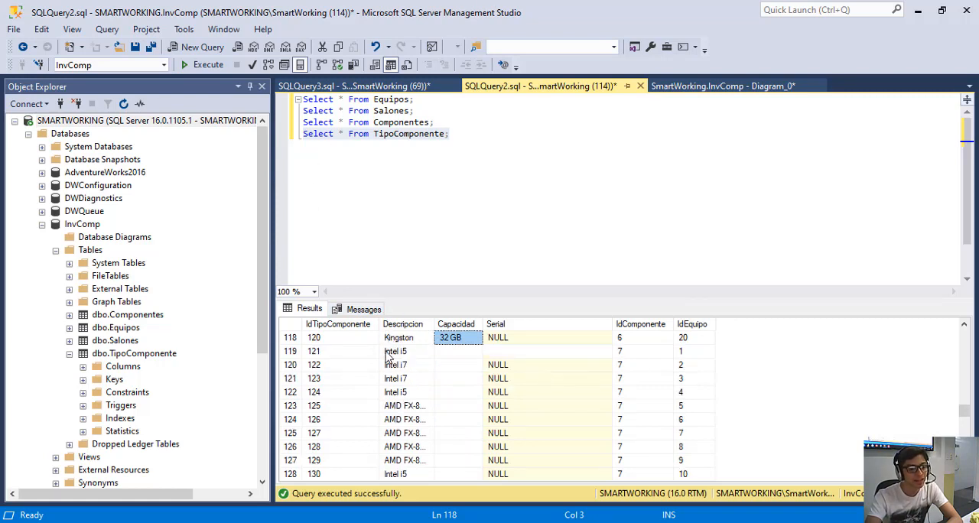
pyautogui.click(350, 86)
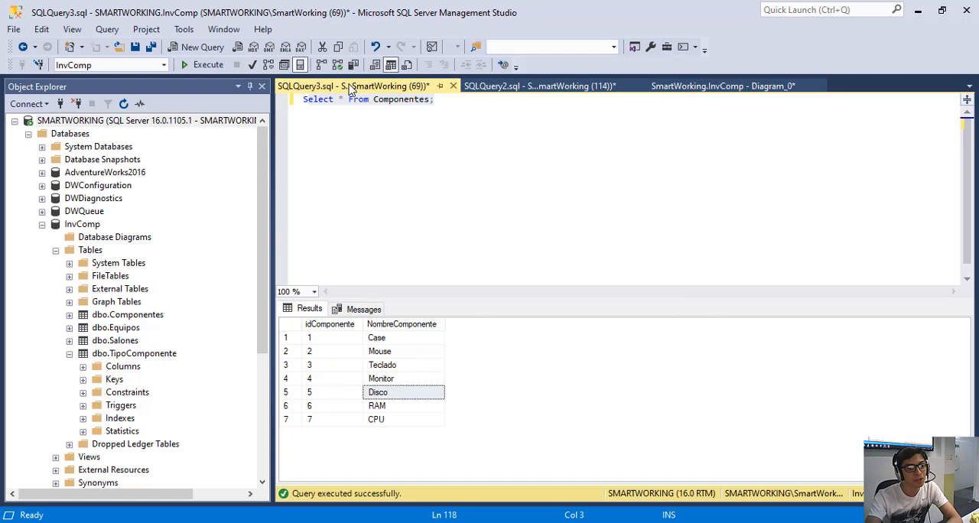
pyautogui.click(565, 86)
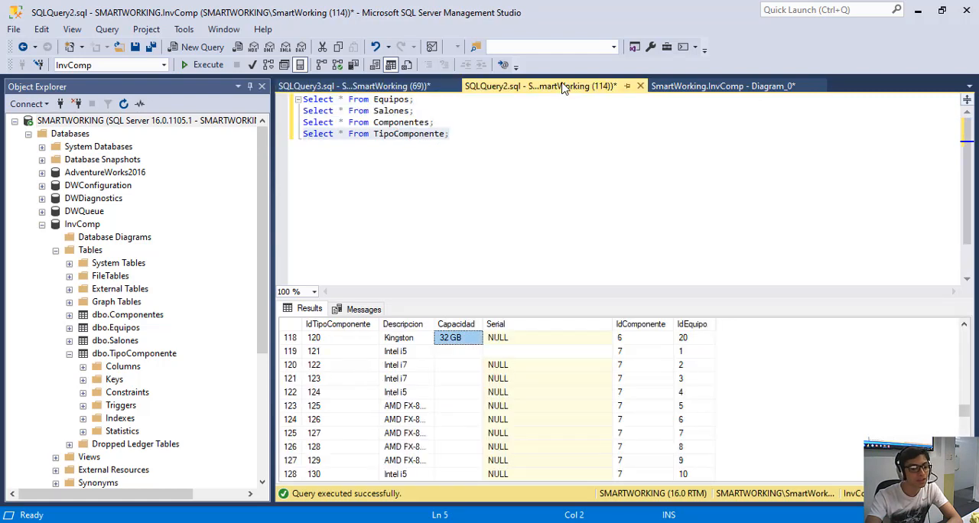
# Check the Descripcion and Capacidad cells of the first CPU record in the TipoComponente results.
pyautogui.click(397, 353)
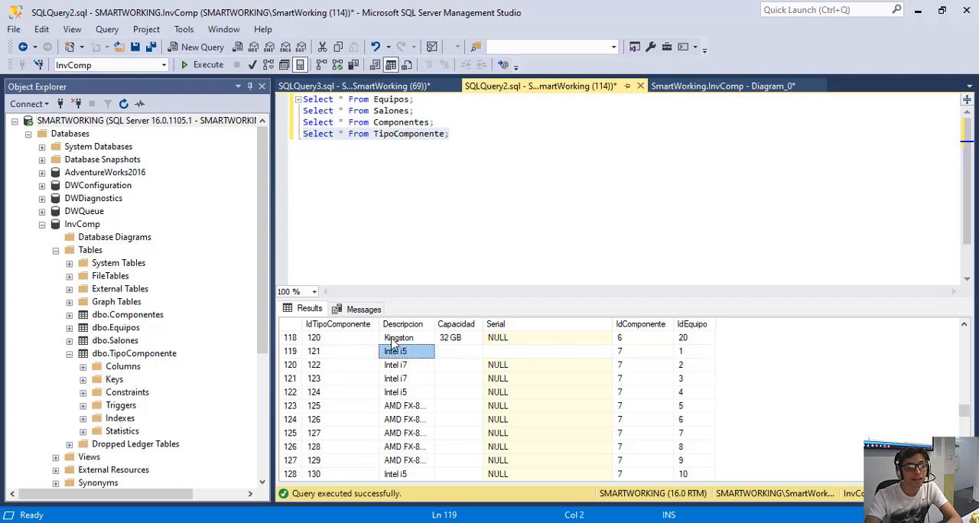
pyautogui.click(456, 354)
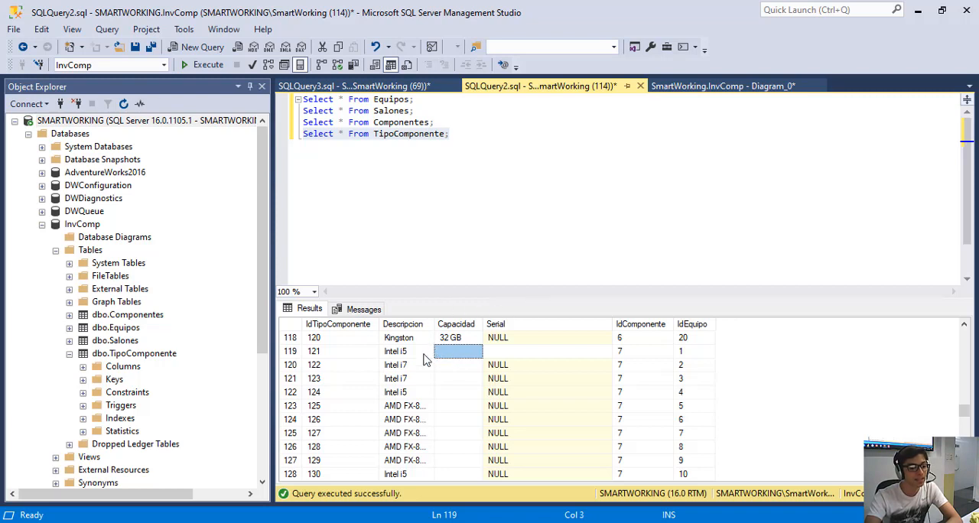
pyautogui.click(416, 358)
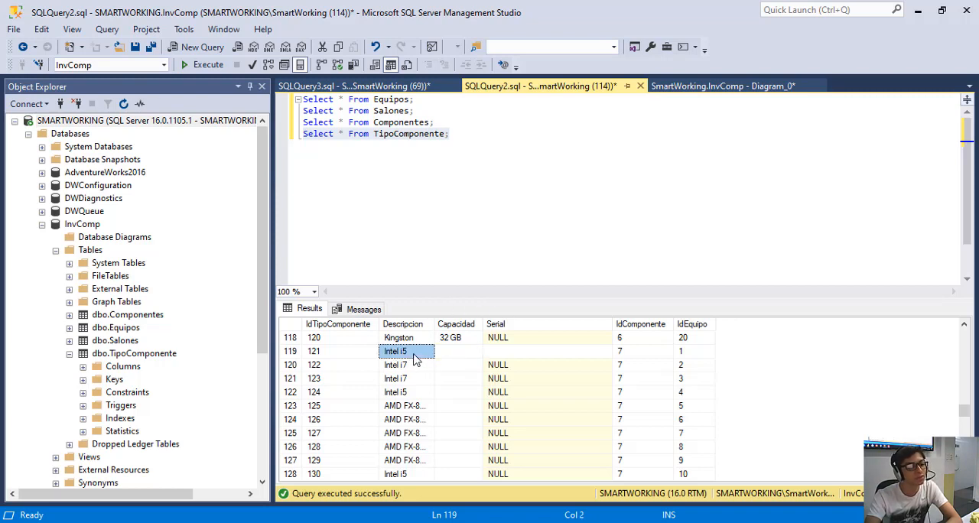
pyautogui.click(451, 355)
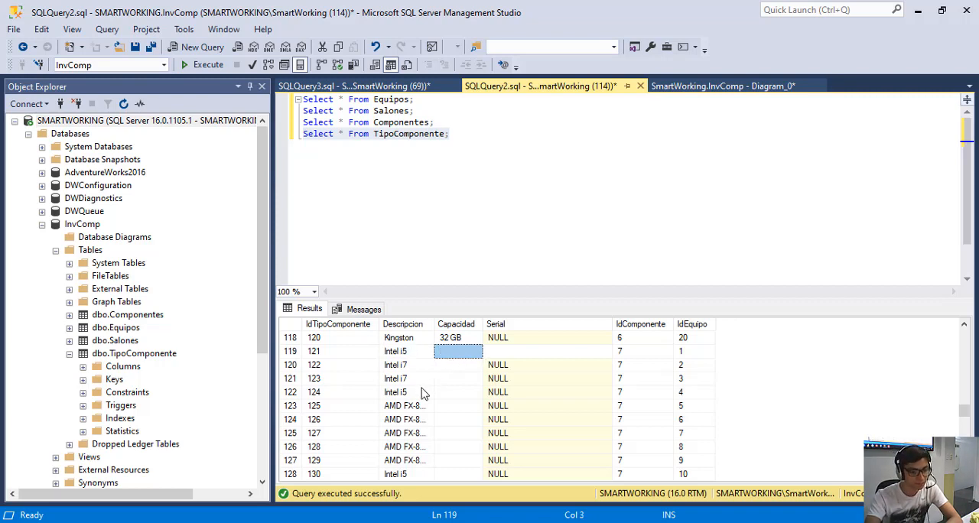
# Widen the Descripcion column so the full name of the AMD processor records can be read.
pyautogui.scroll(-1, 413, 409)
pyautogui.click(403, 366)
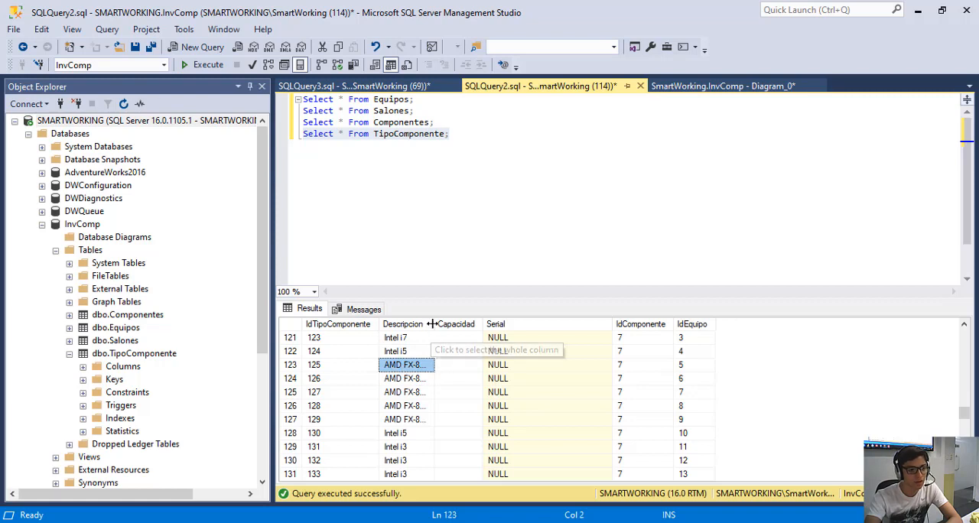
pyautogui.moveTo(434, 327); pyautogui.dragTo(469, 330)
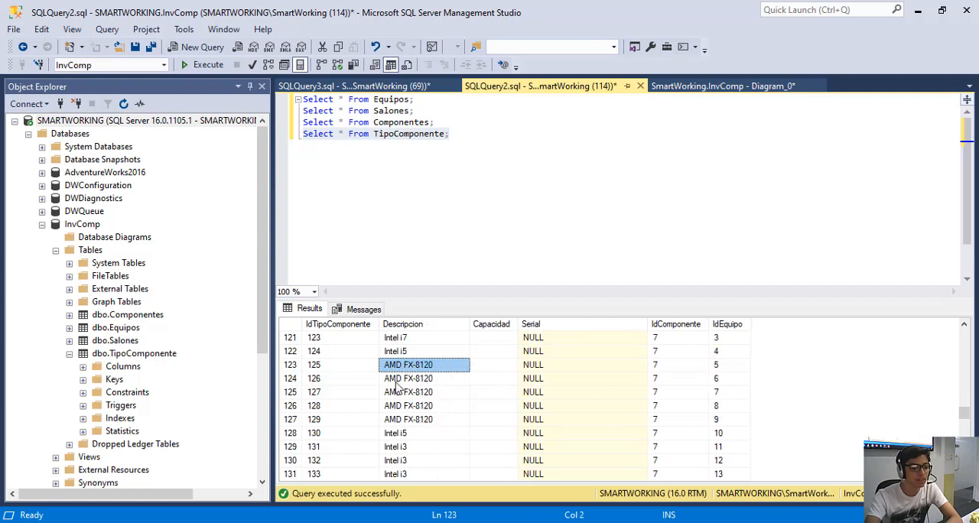
# Look through the CPU records and those following them in TipoComponente, and return to SQLQuery3's Componentes results.
pyautogui.scroll(-5, 479, 406)
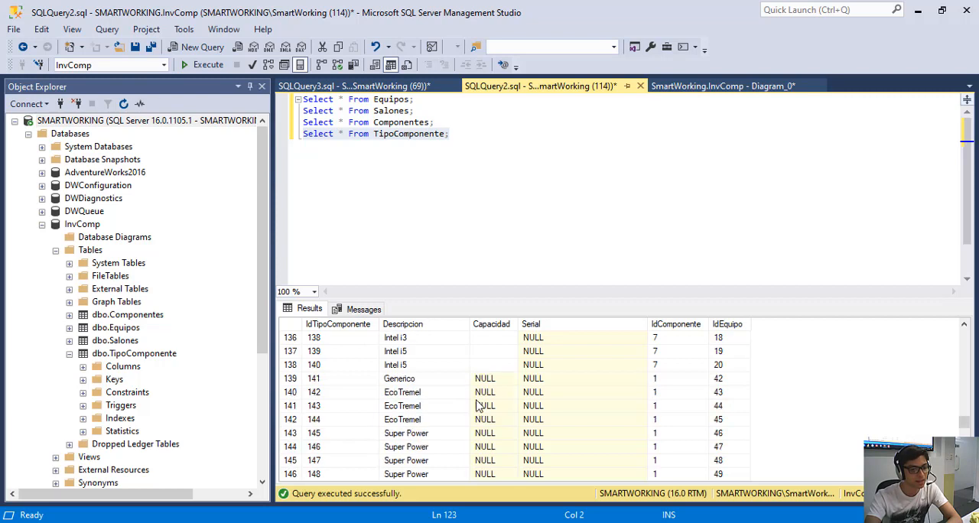
pyautogui.scroll(9, 468, 403)
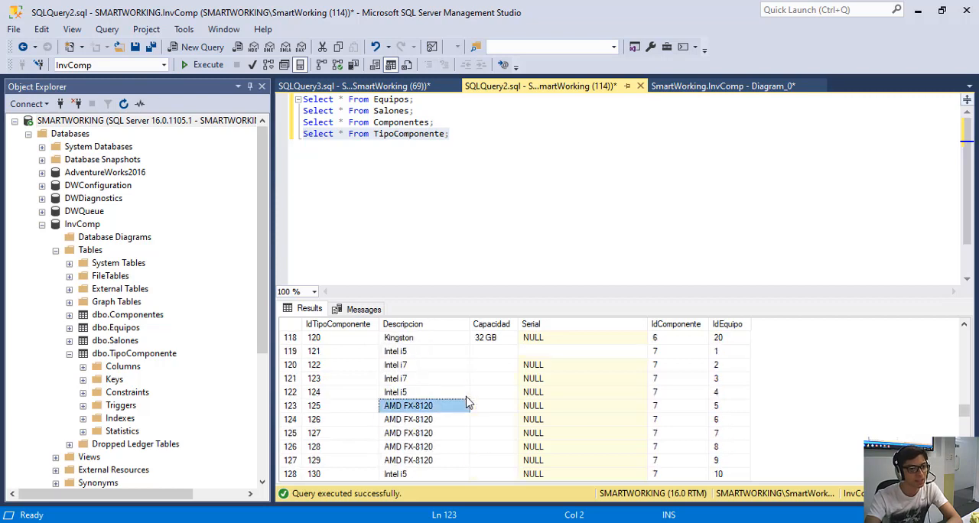
pyautogui.click(417, 86)
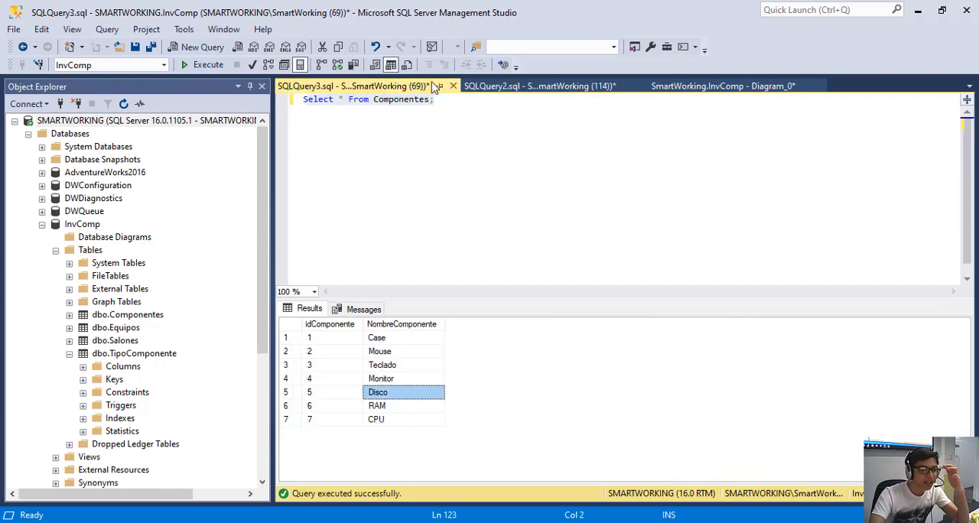
# Review the relationships in the database diagram against the RAM and CPU records in SQLQuery2's TipoComponente results.
pyautogui.click(677, 90)
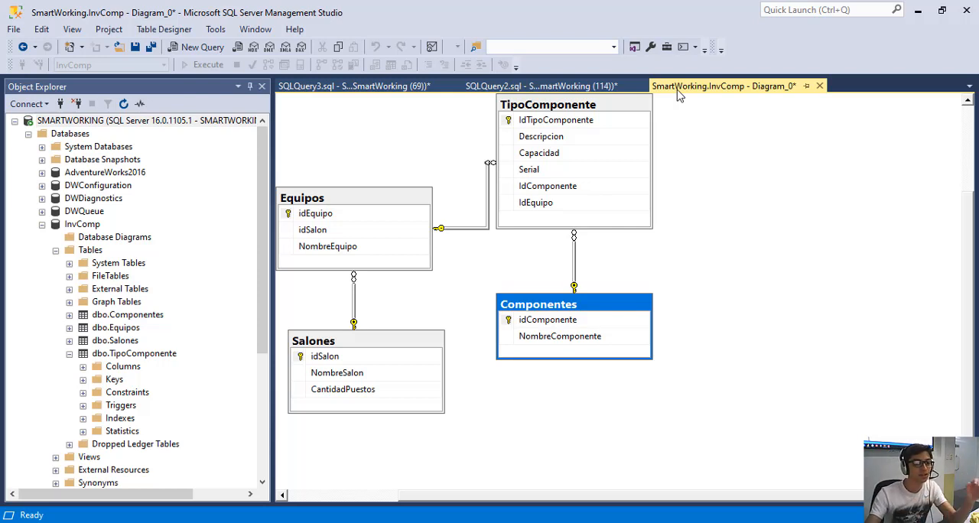
pyautogui.click(570, 86)
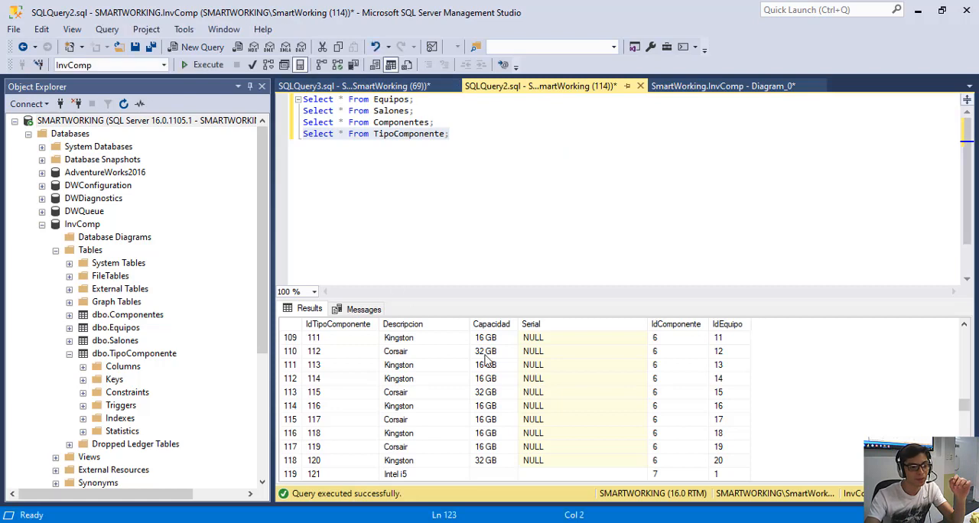
pyautogui.scroll(-1, 484, 356)
pyautogui.moveTo(963, 405)
pyautogui.mouseDown()
pyautogui.moveTo(963, 461)
pyautogui.moveTo(964, 367)
pyautogui.moveTo(964, 407)
pyautogui.mouseUp()
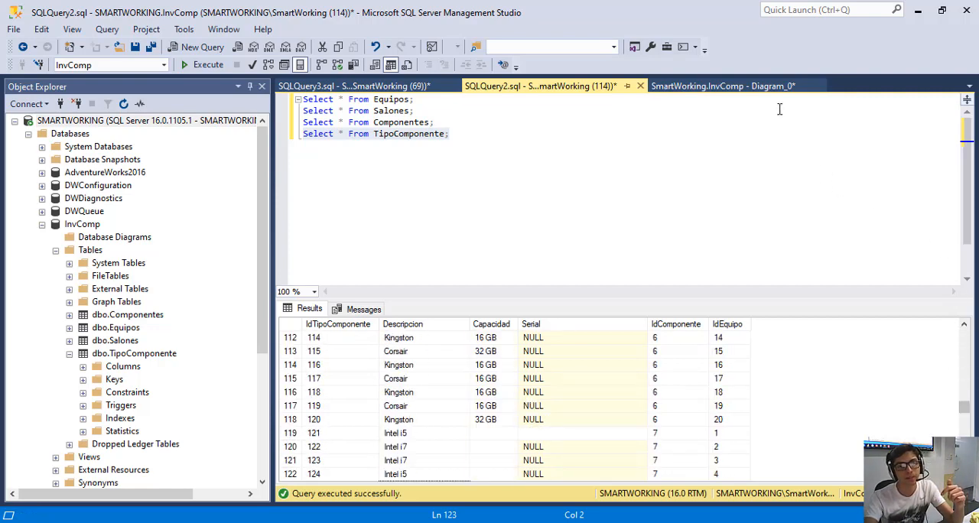
pyautogui.click(734, 86)
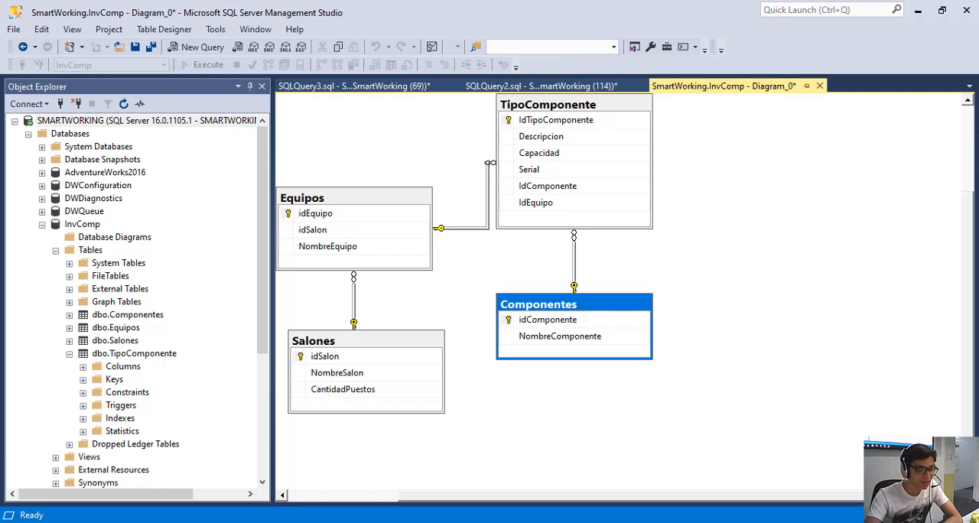
# Switch to the DiegoPrueba report in Power BI, open Página 2 and start a new SQL Server database connection.
pyautogui.moveTo(265, 522)
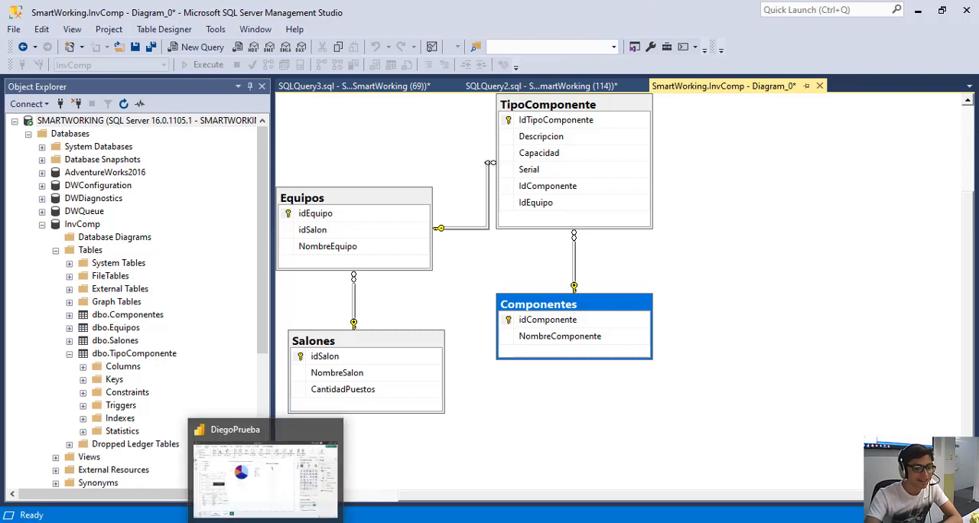
pyautogui.click(215, 497)
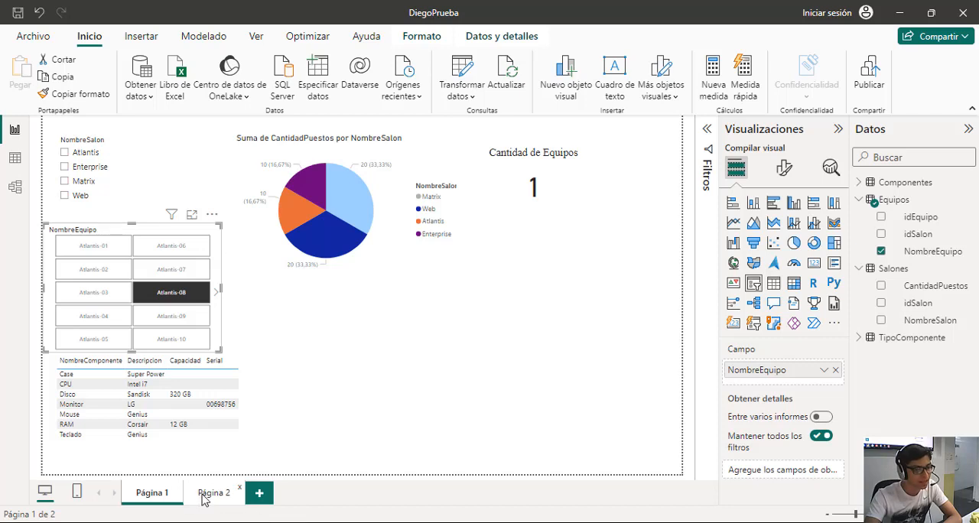
pyautogui.click(214, 494)
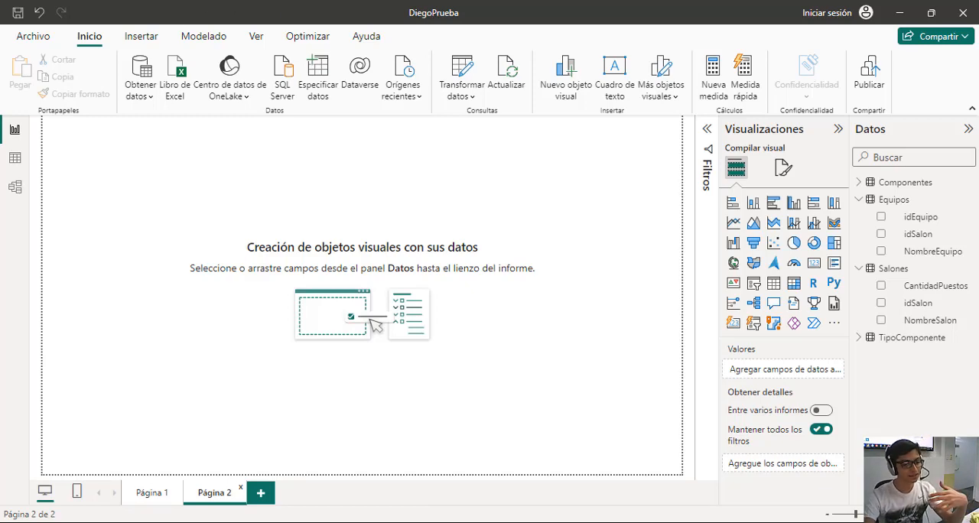
pyautogui.hotkey('alt', 'Tab')
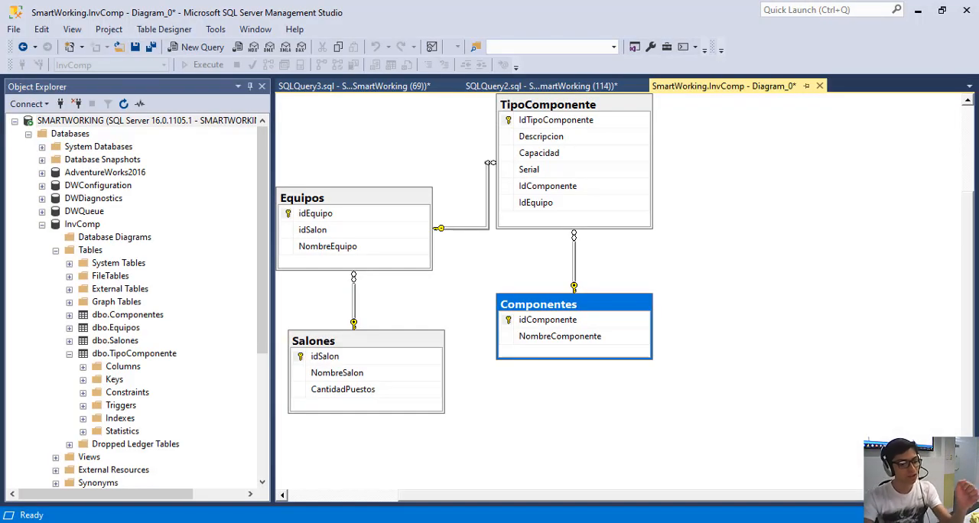
pyautogui.hotkey('alt', 'Tab')
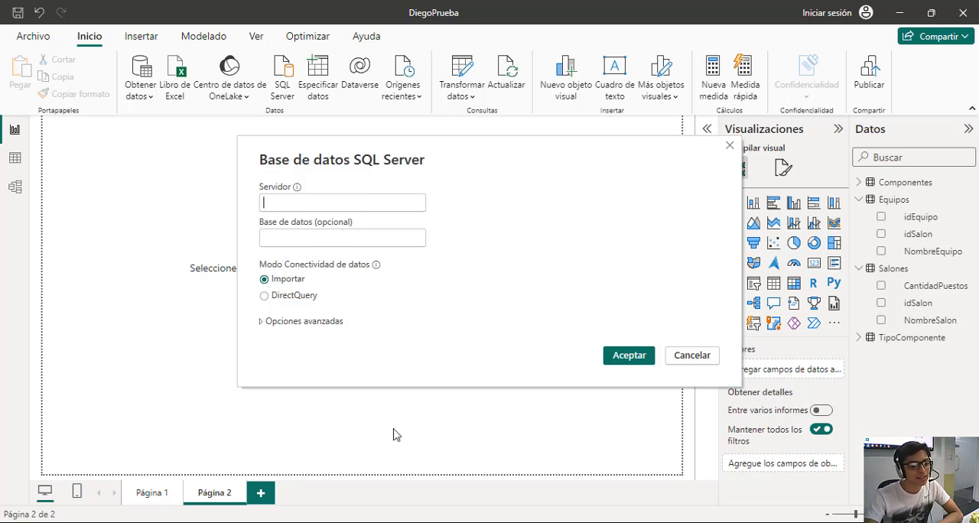
# Check the server name and the InvComp database name in SQL Server Management Studio, and return to Power BI.
pyautogui.hotkey('alt', 'Tab')
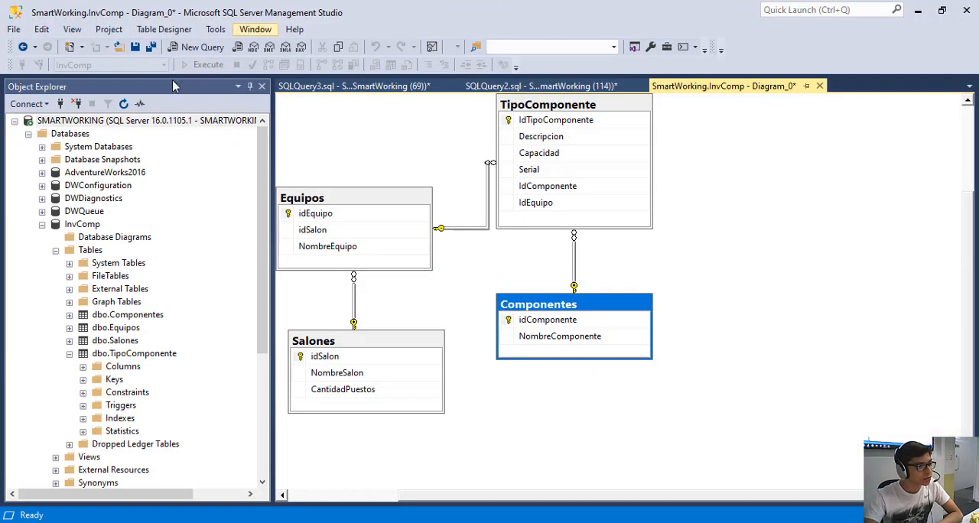
pyautogui.click(110, 121)
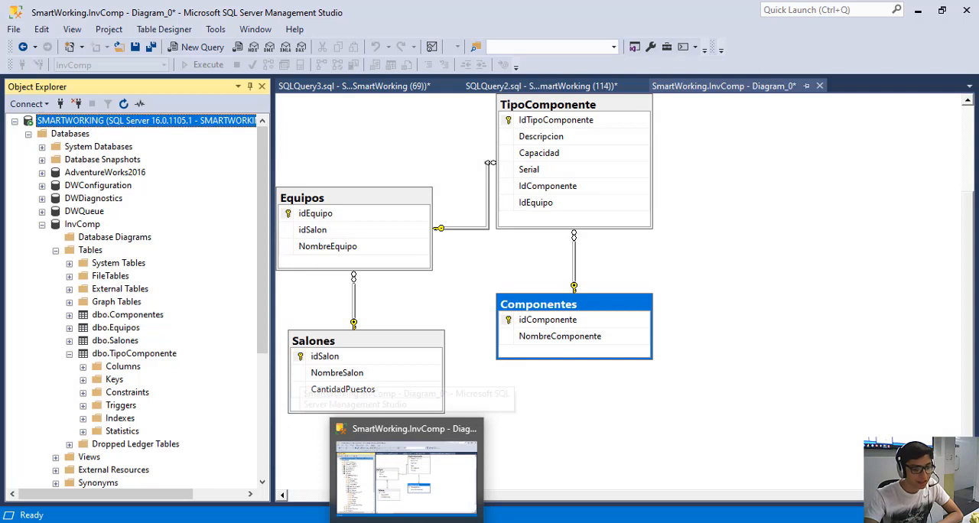
pyautogui.click(70, 224)
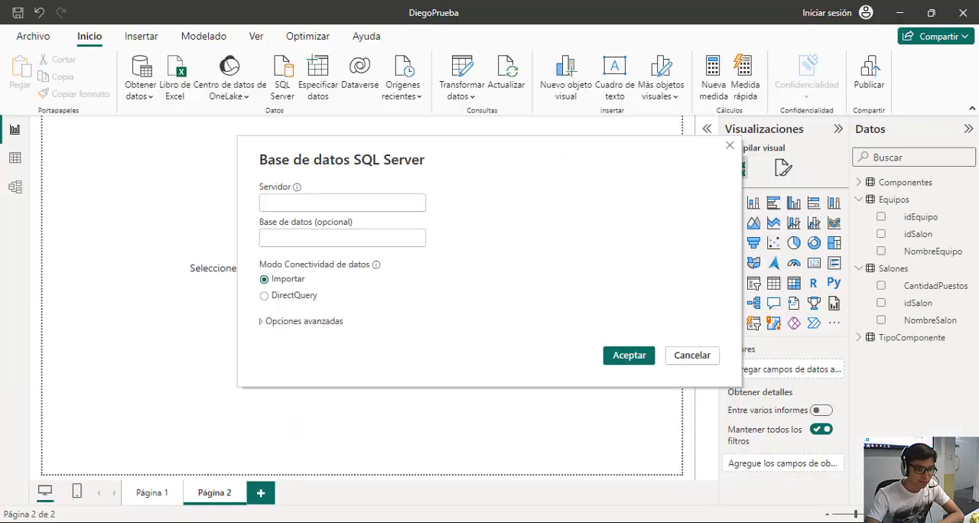
# Connect to the server SmartWorking and the database InvComp in Importar mode.
pyautogui.click(291, 203)
pyautogui.write('sMAR')
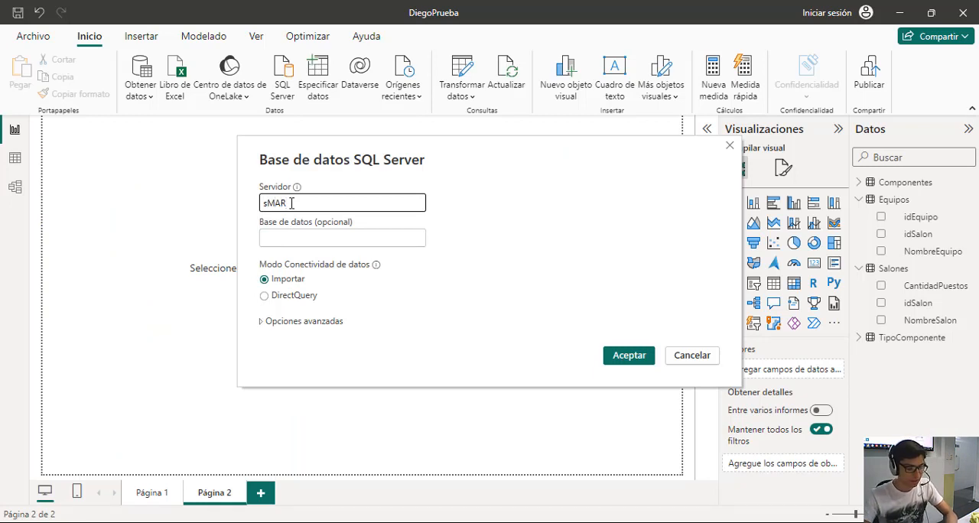
pyautogui.write('TBOOK')
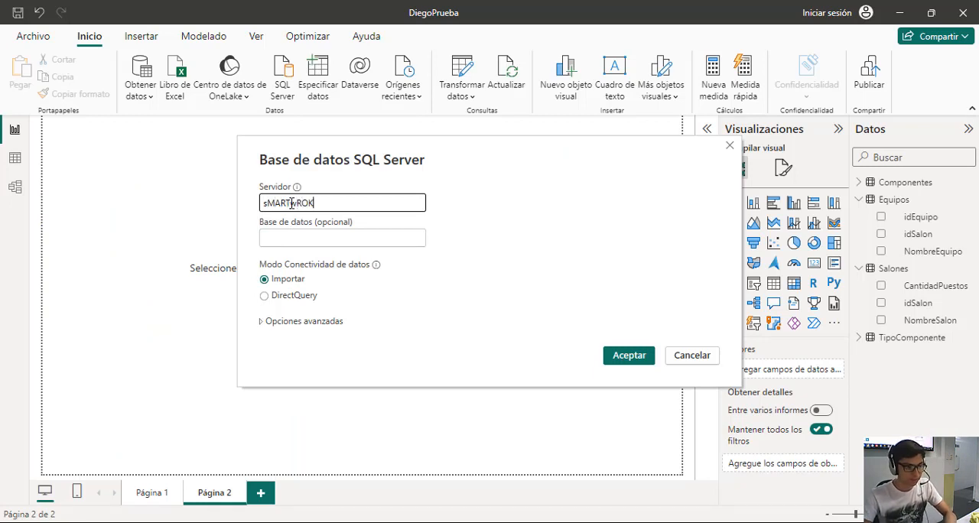
pyautogui.press('BackSpace')
pyautogui.press('BackSpace')
pyautogui.press('BackSpace')
pyautogui.press('BackSpace')
pyautogui.press('BackSpace')
pyautogui.press('BackSpace')
pyautogui.press('BackSpace')
pyautogui.press('BackSpace')
pyautogui.press('BackSpace')
pyautogui.press('BackSpace')
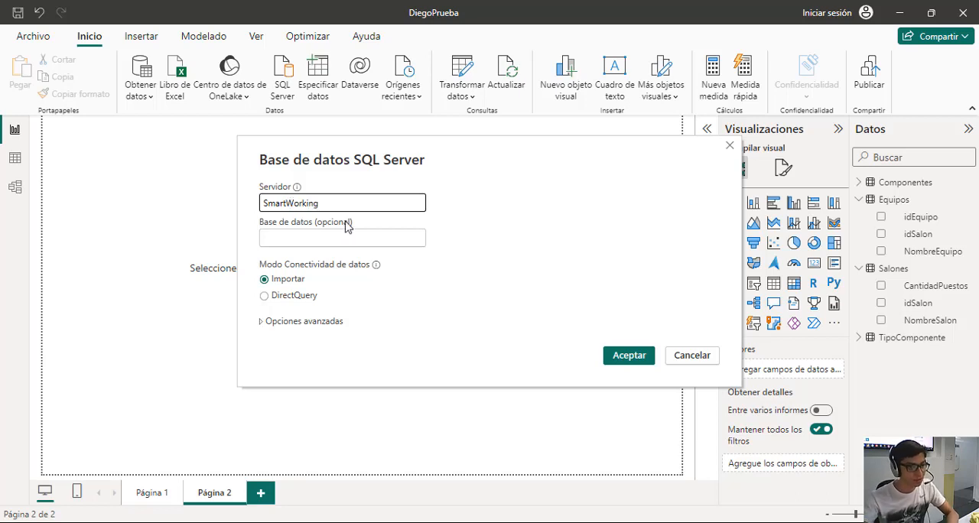
pyautogui.click(323, 244)
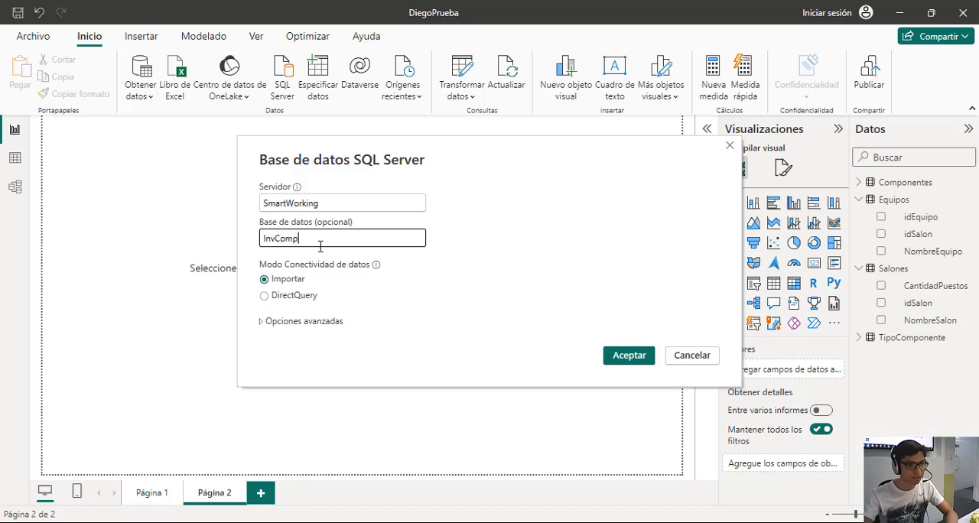
pyautogui.click(630, 357)
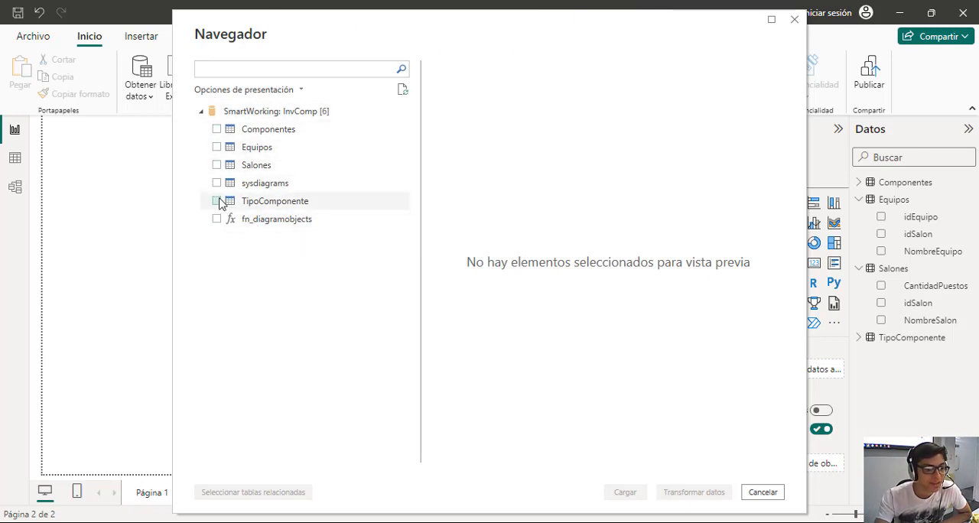
# Mark the Salones, Equipos, Componentes and TipoComponente tables, preview sysdiagrams, and close the Navegador without loading anything.
pyautogui.click(216, 165)
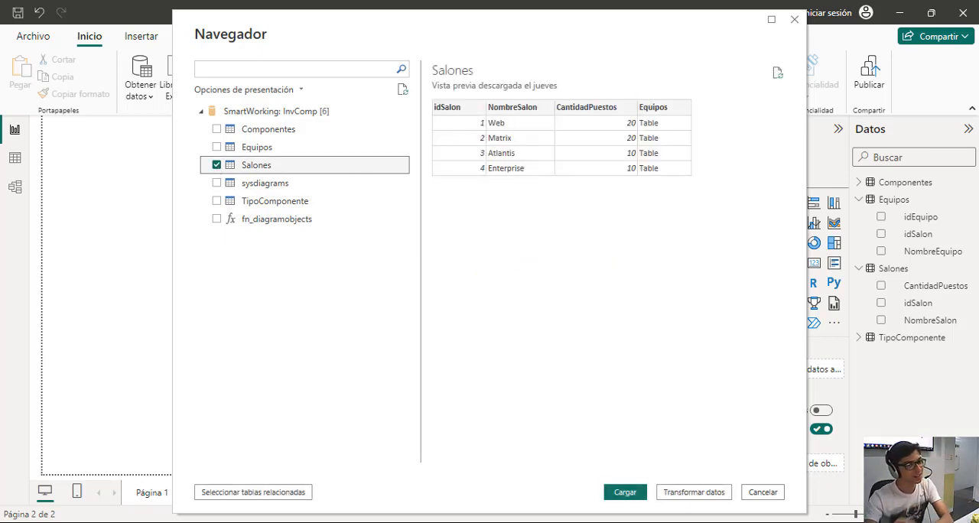
pyautogui.click(215, 150)
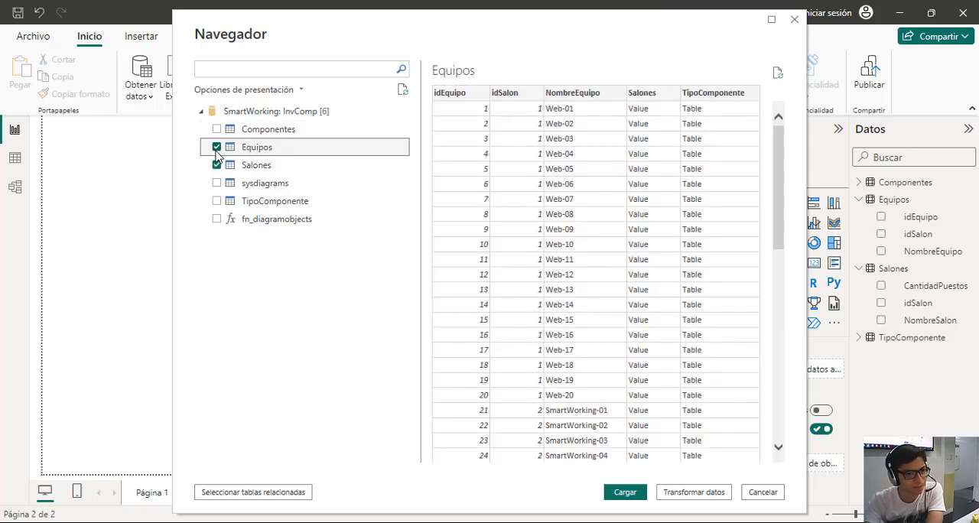
pyautogui.click(218, 129)
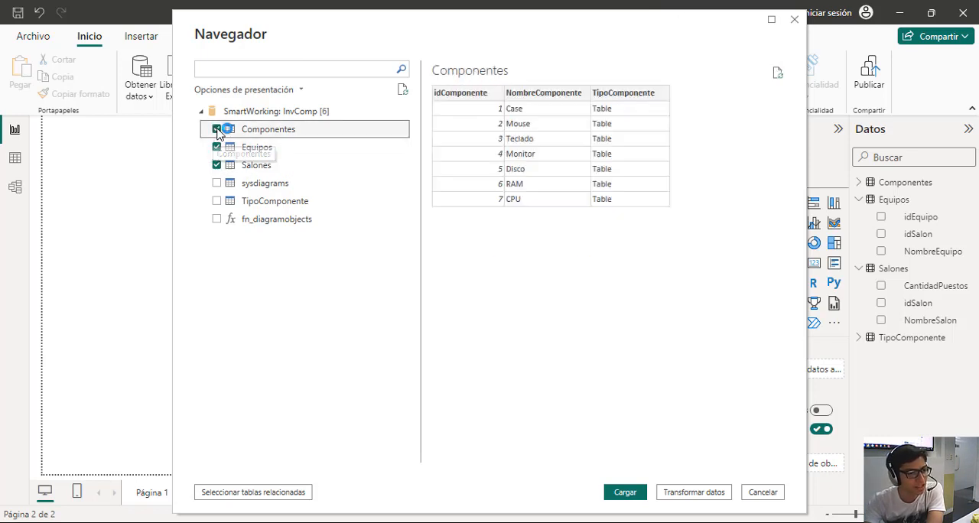
pyautogui.click(217, 201)
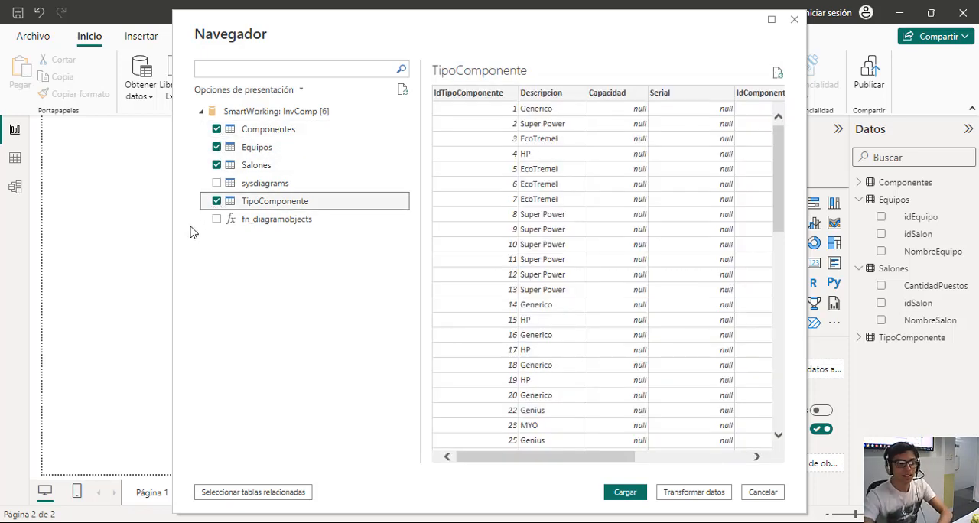
pyautogui.click(246, 186)
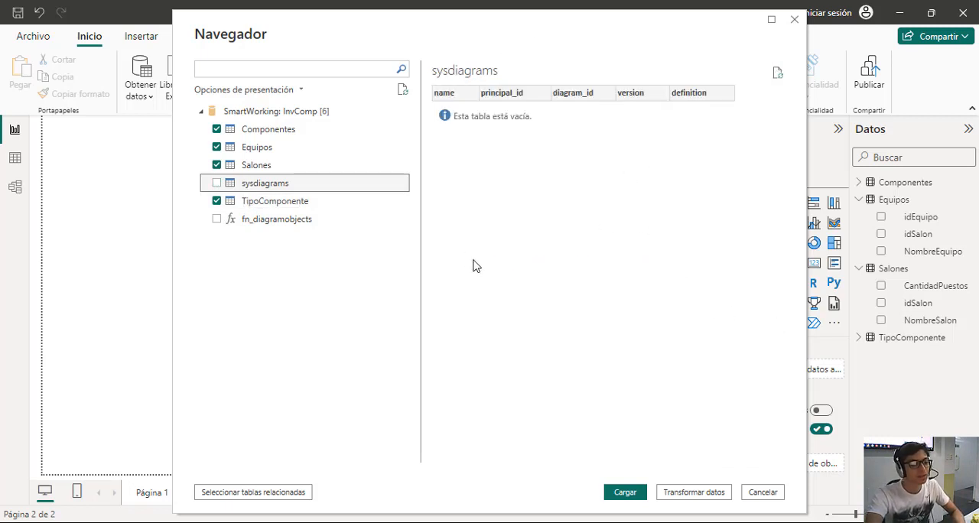
pyautogui.click(260, 203)
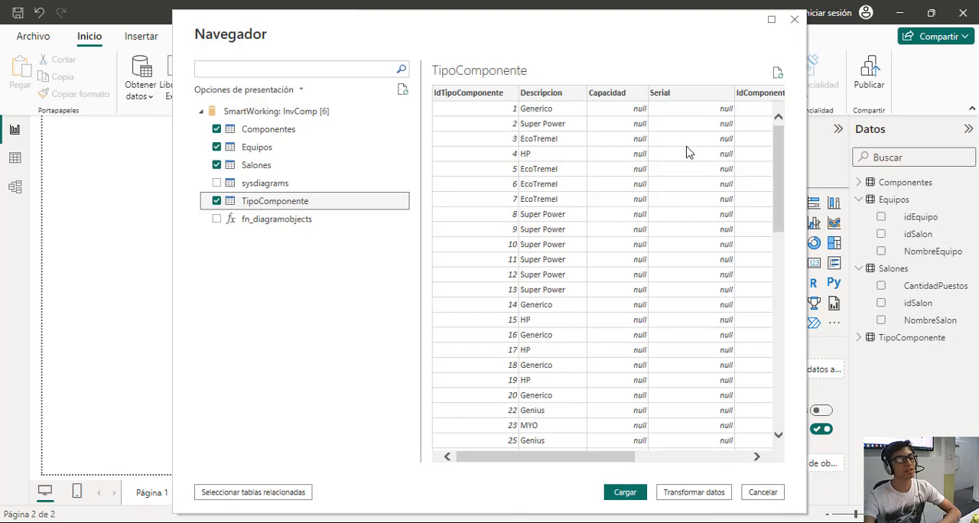
pyautogui.click(795, 20)
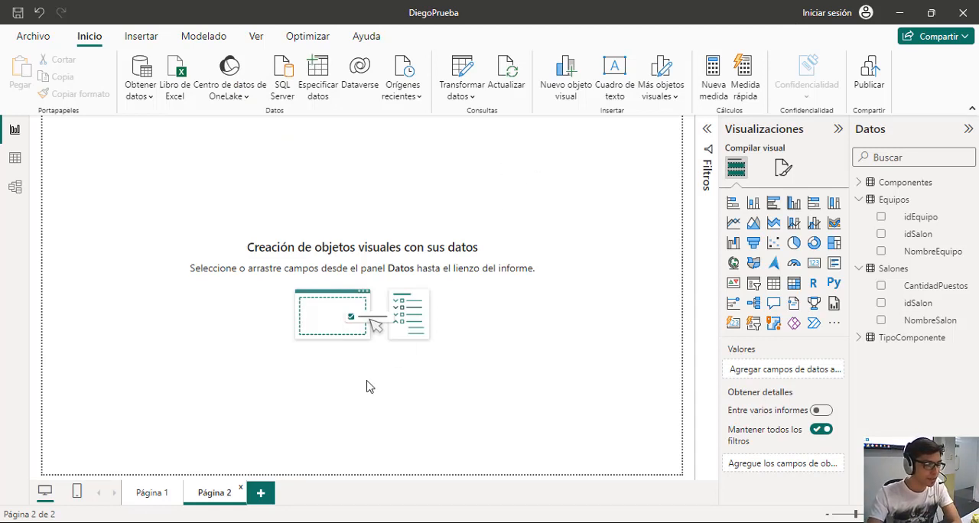
# Filter the report on Página 1 to the Web classroom with the NombreSalon slicer.
pyautogui.click(152, 494)
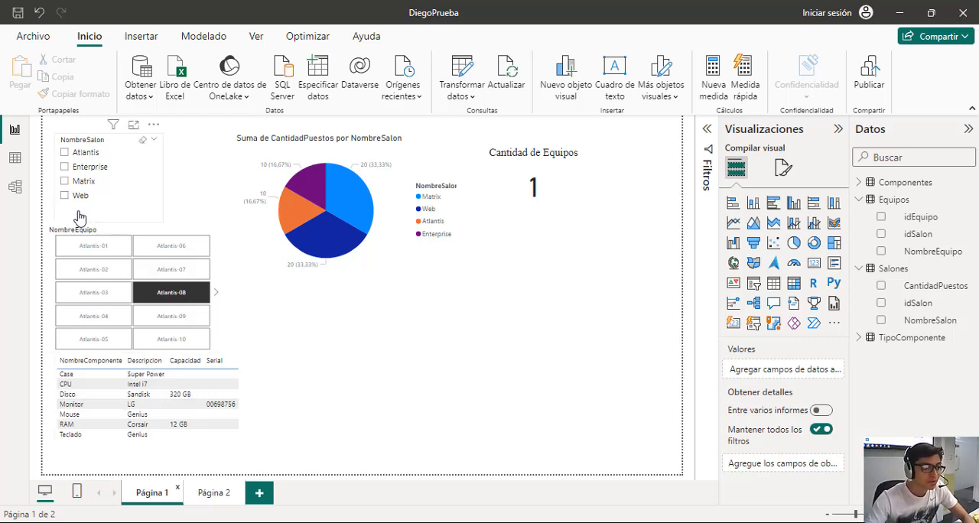
pyautogui.click(142, 184)
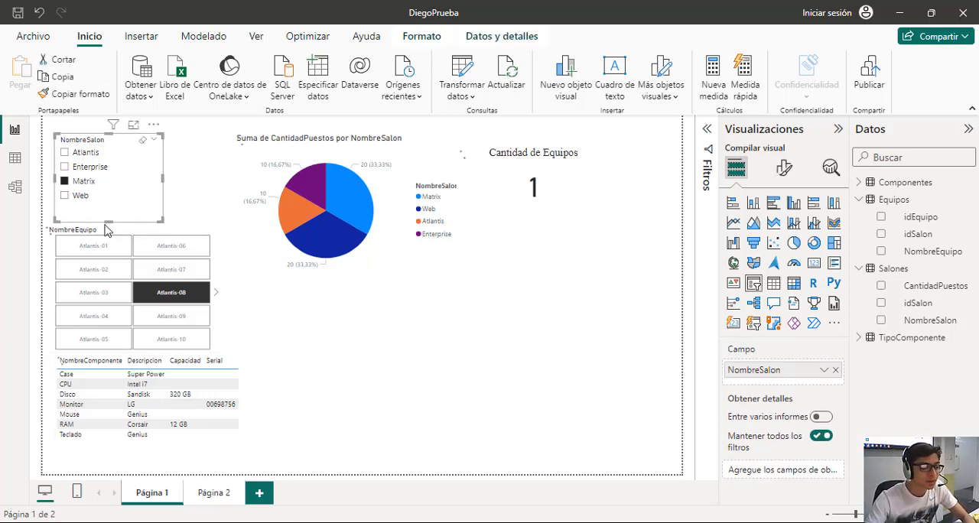
pyautogui.click(66, 183)
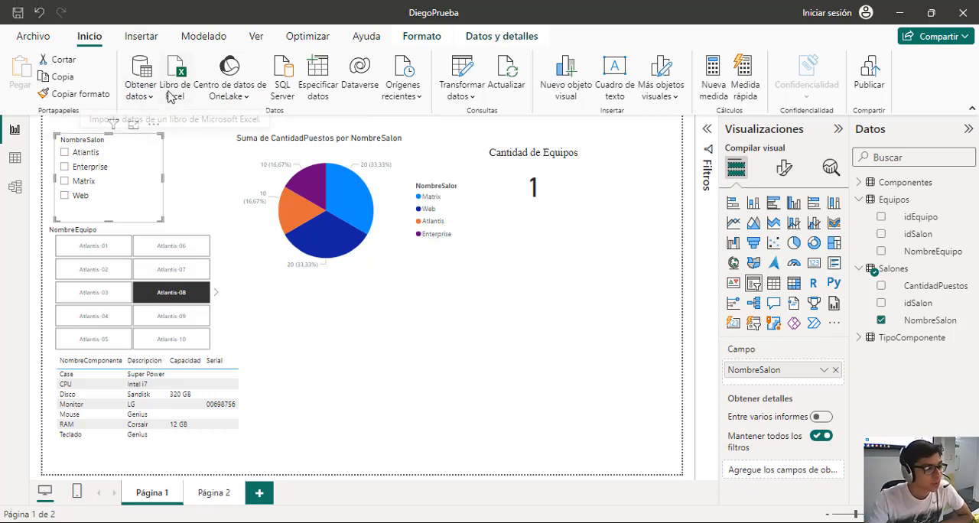
pyautogui.click(65, 196)
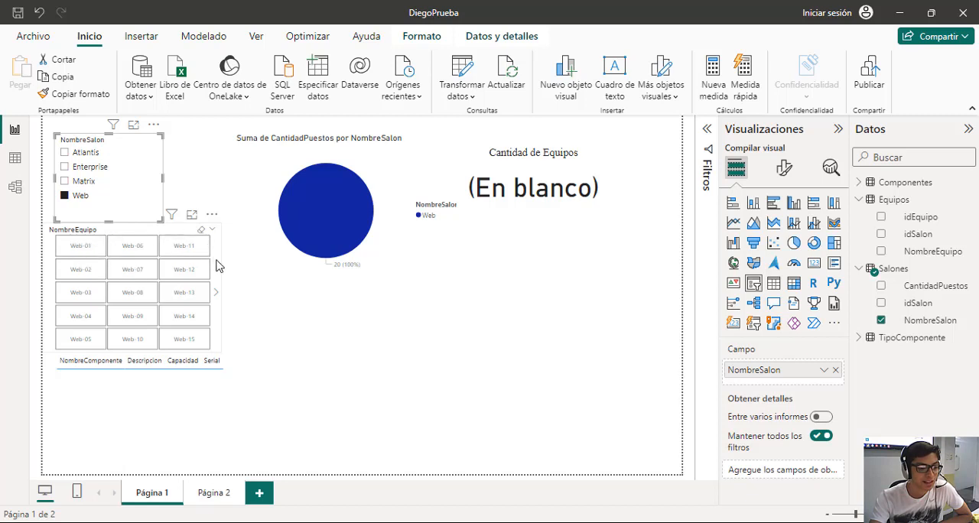
# Widen the NombreEquipo slicer slightly to give its equipment tiles more room.
pyautogui.click(230, 314)
pyautogui.click(217, 337)
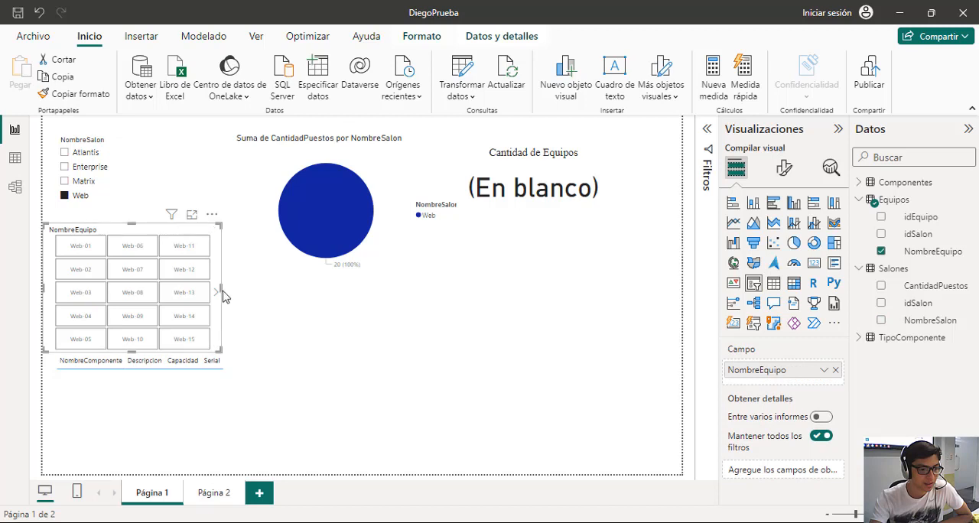
pyautogui.moveTo(221, 290); pyautogui.dragTo(236, 308)
pyautogui.moveTo(234, 352)
pyautogui.mouseDown()
pyautogui.moveTo(241, 371)
pyautogui.moveTo(230, 348)
pyautogui.mouseUp()
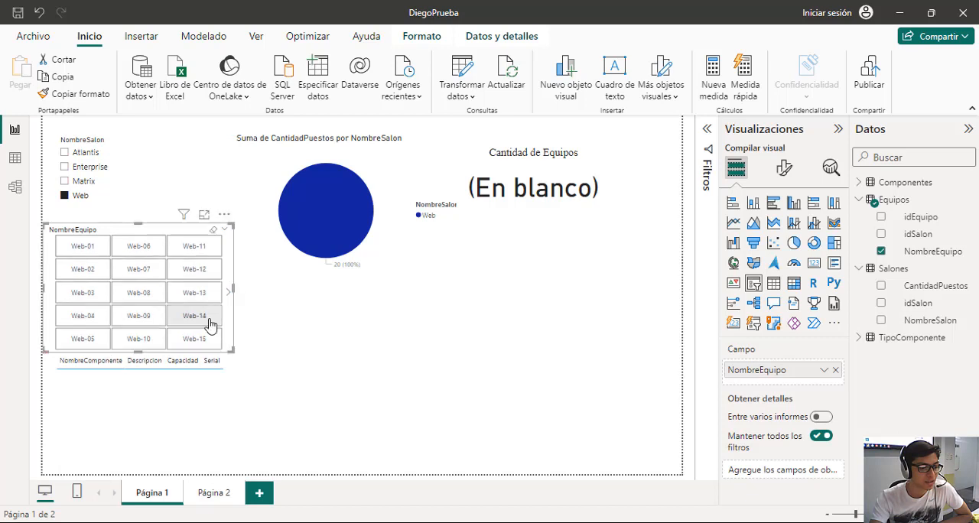
pyautogui.scroll(-1, 207, 318)
pyautogui.scroll(1, 207, 324)
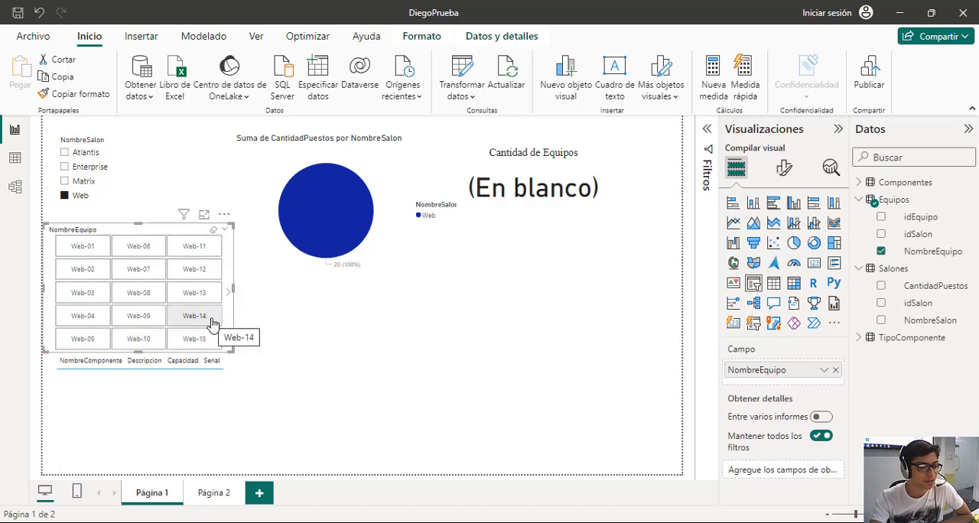
pyautogui.click(374, 349)
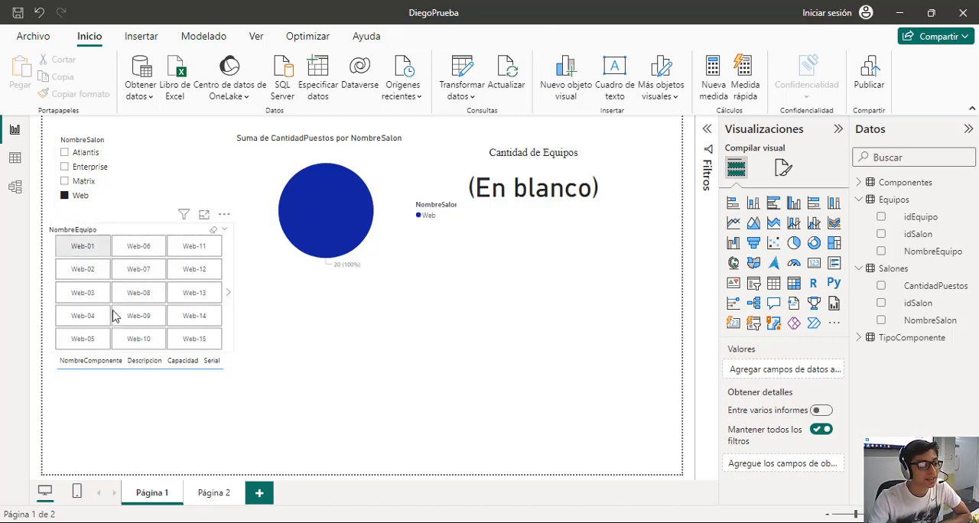
# Show the components of Web-01, clear that selection, and filter the report to Web-06 with the NombreEquipo slicer.
pyautogui.click(85, 247)
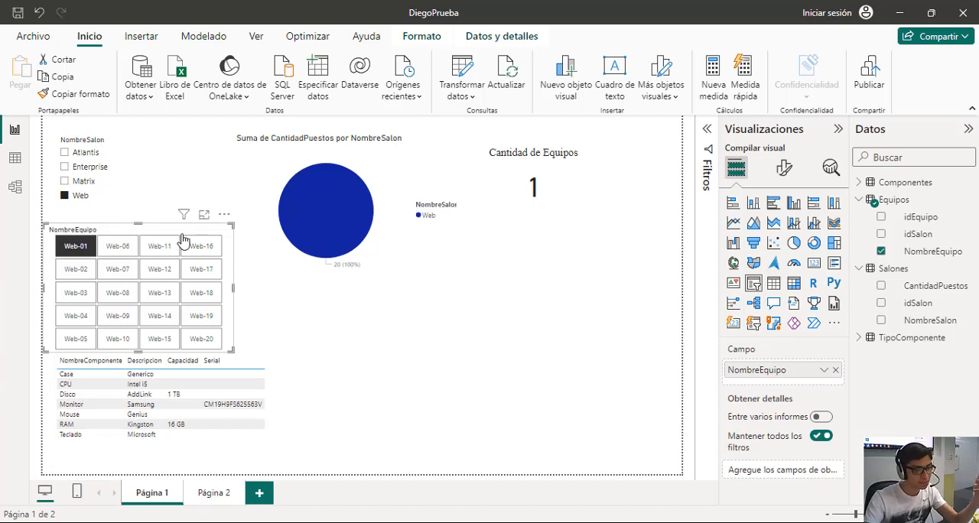
pyautogui.click(81, 252)
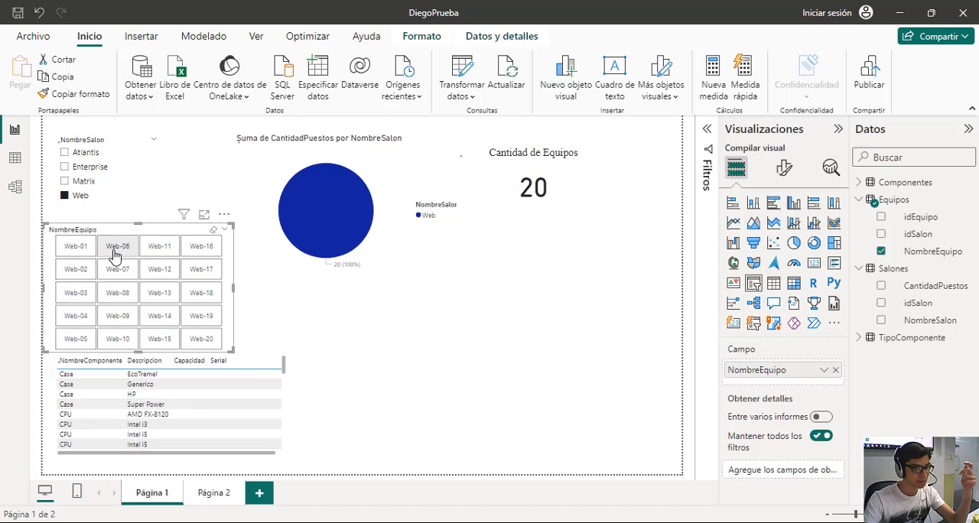
pyautogui.click(116, 252)
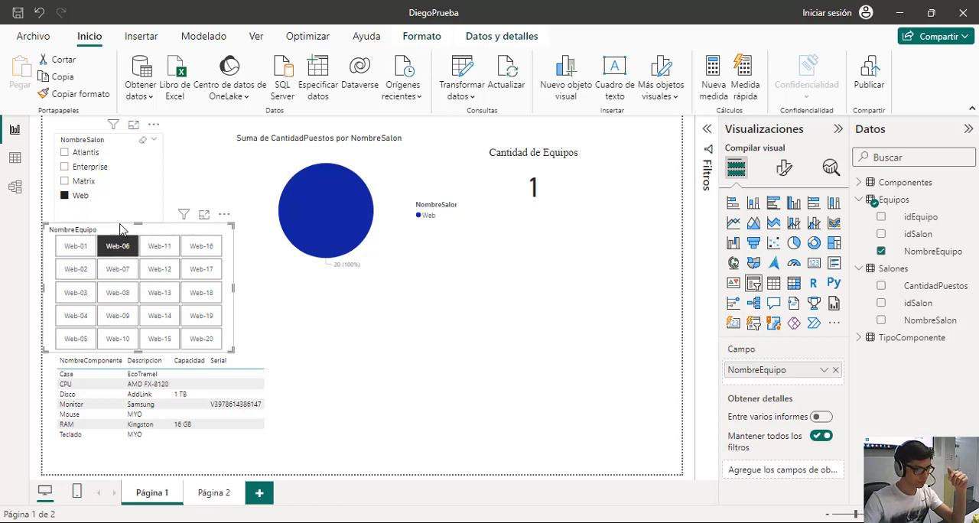
# Add Web-11 to the Web-06 selection in the NombreEquipo slicer and review the components of both computers.
pyautogui.keyDown('ctrl'); pyautogui.click(158, 248); pyautogui.keyUp('ctrl')
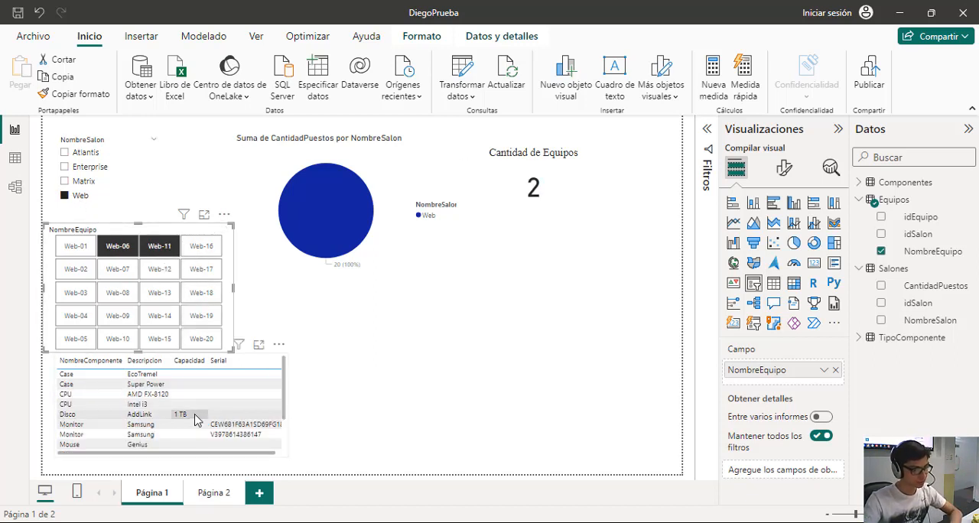
pyautogui.scroll(-2, 138, 405)
pyautogui.scroll(2, 153, 401)
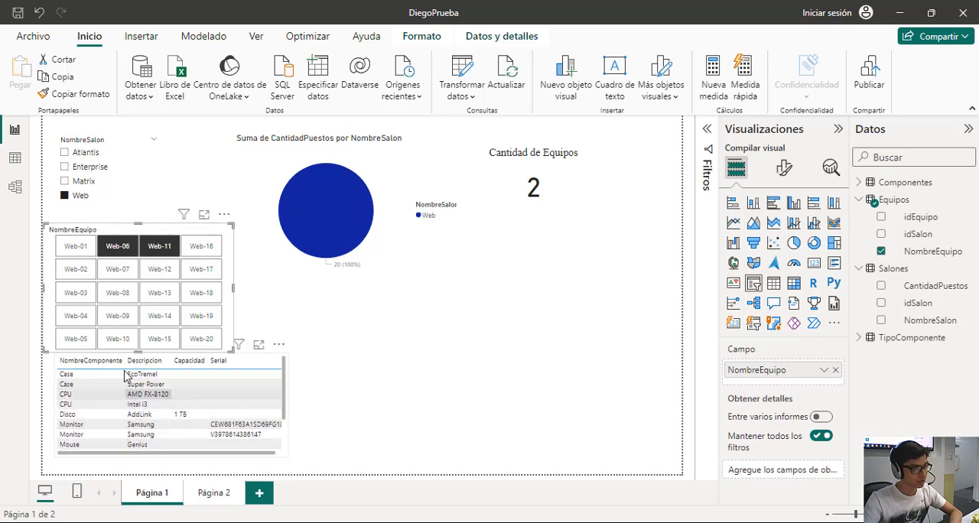
# Deselect Web-11 and Web-06 in the NombreEquipo slicer and remove the Web classroom filter from NombreSalon.
pyautogui.keyDown('ctrl'); pyautogui.click(158, 251); pyautogui.keyUp('ctrl')
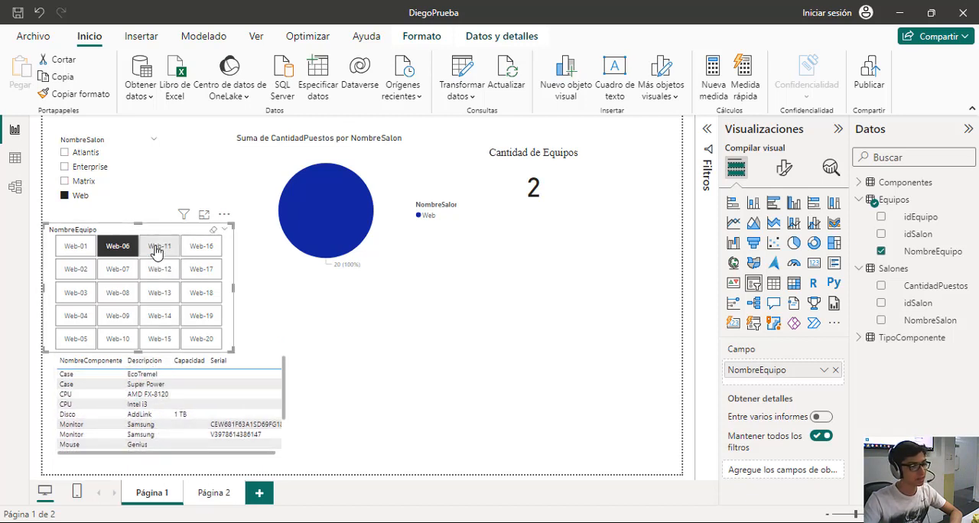
pyautogui.click(126, 249)
pyautogui.click(128, 251)
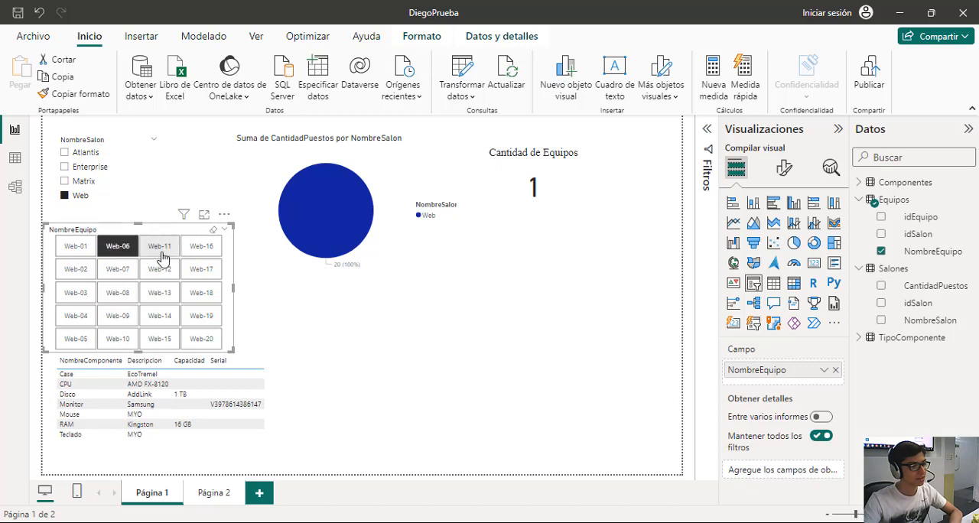
pyautogui.click(134, 255)
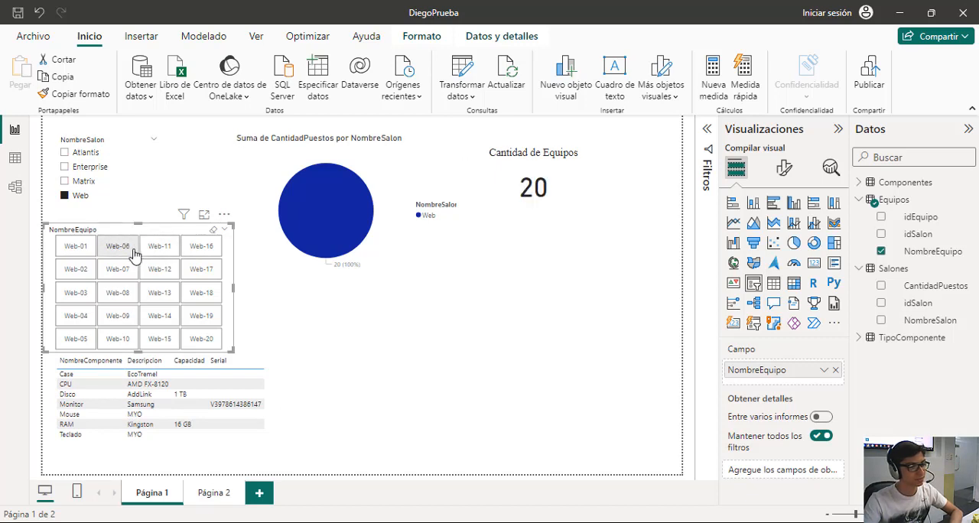
pyautogui.click(66, 196)
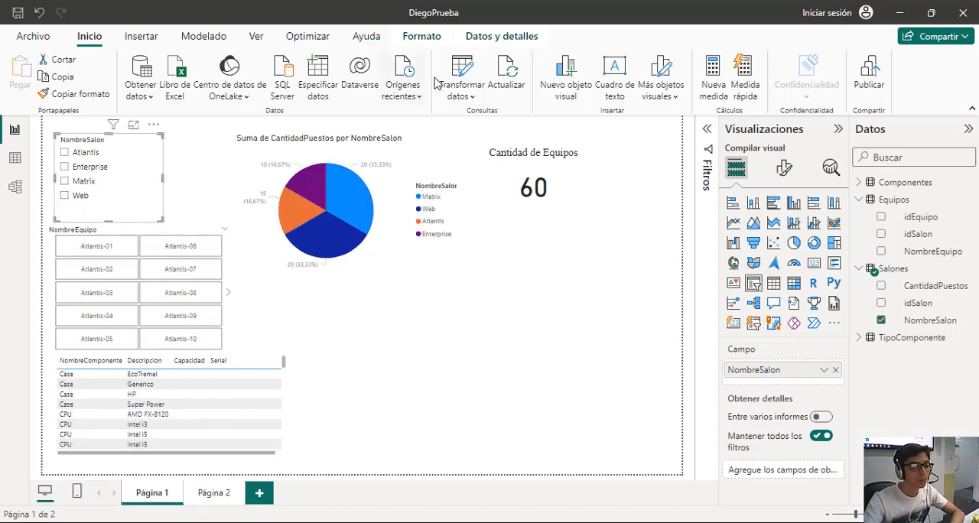
# Cross-filter the report with the pie chart by adding the Matrix, Web, Atlantis and Enterprise slices one after another, and clear the highlight.
pyautogui.click(359, 220)
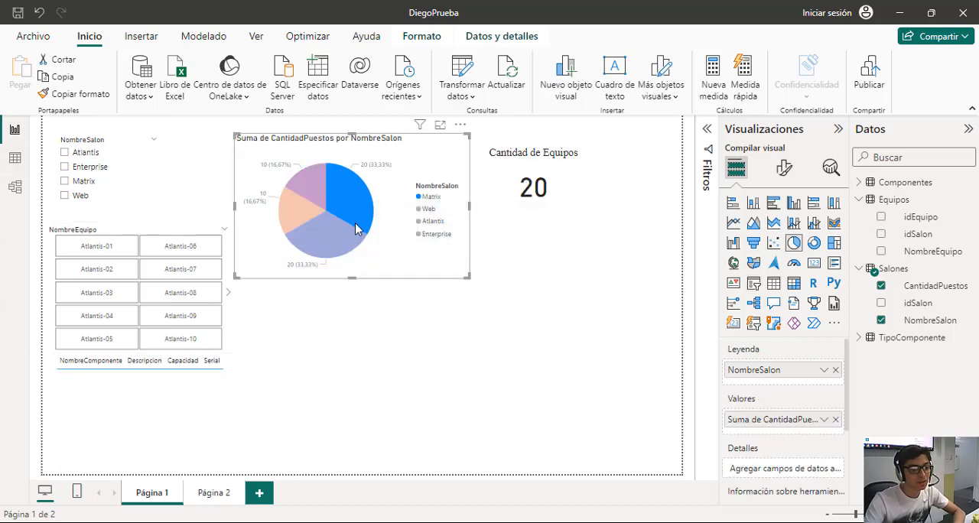
pyautogui.keyDown('ctrl'); pyautogui.click(337, 243); pyautogui.keyUp('ctrl')
pyautogui.keyDown('ctrl'); pyautogui.click(302, 215); pyautogui.keyUp('ctrl')
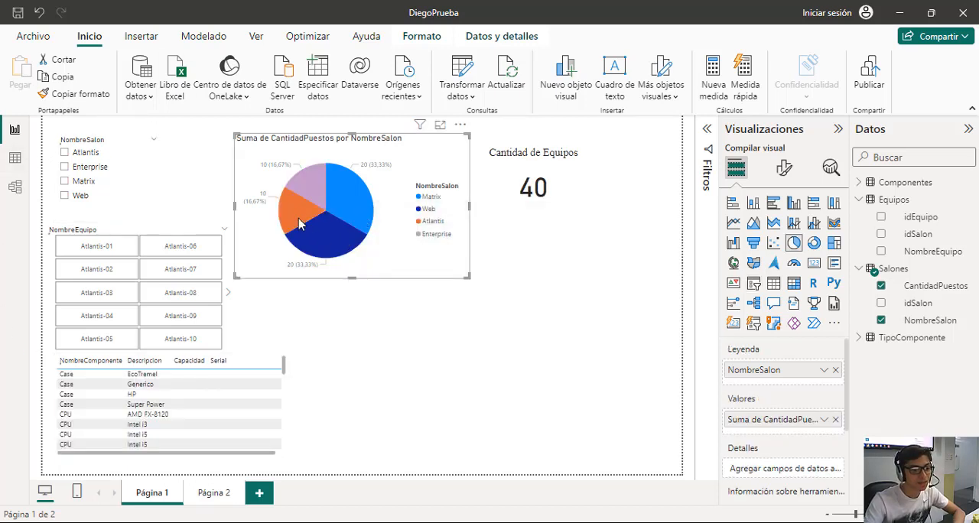
pyautogui.keyDown('ctrl'); pyautogui.click(315, 194); pyautogui.keyUp('ctrl')
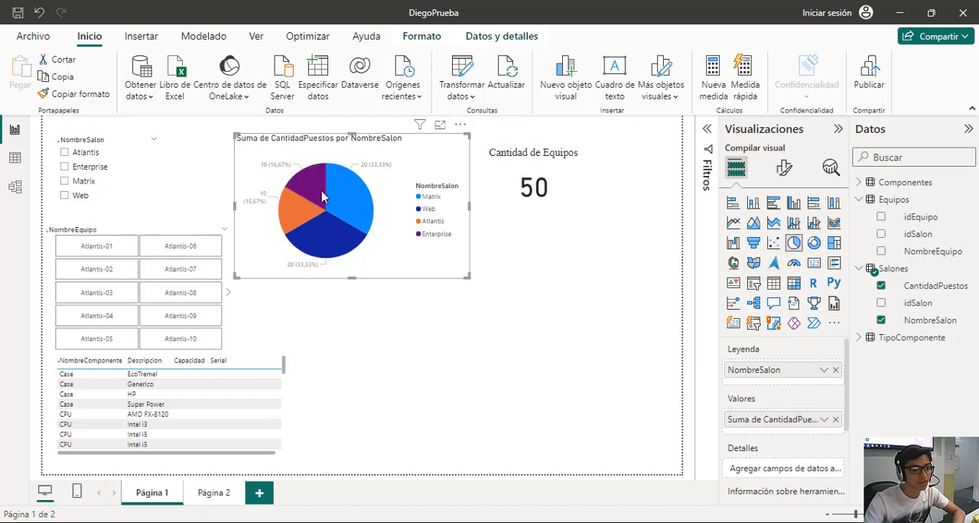
pyautogui.click(403, 299)
pyautogui.click(380, 230)
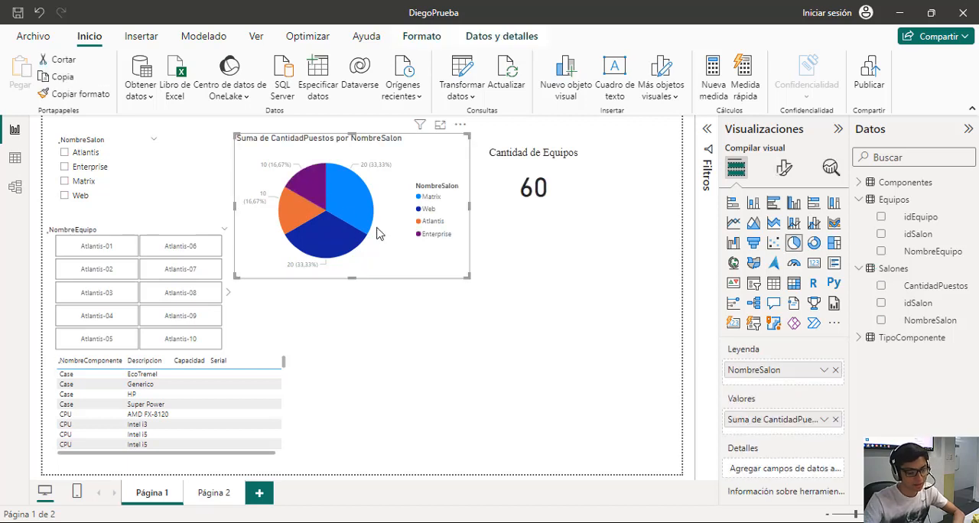
# Highlight the Matrix, Enterprise and Atlantis slices together in the pie chart, leaving Web out of the selection.
pyautogui.click(340, 222)
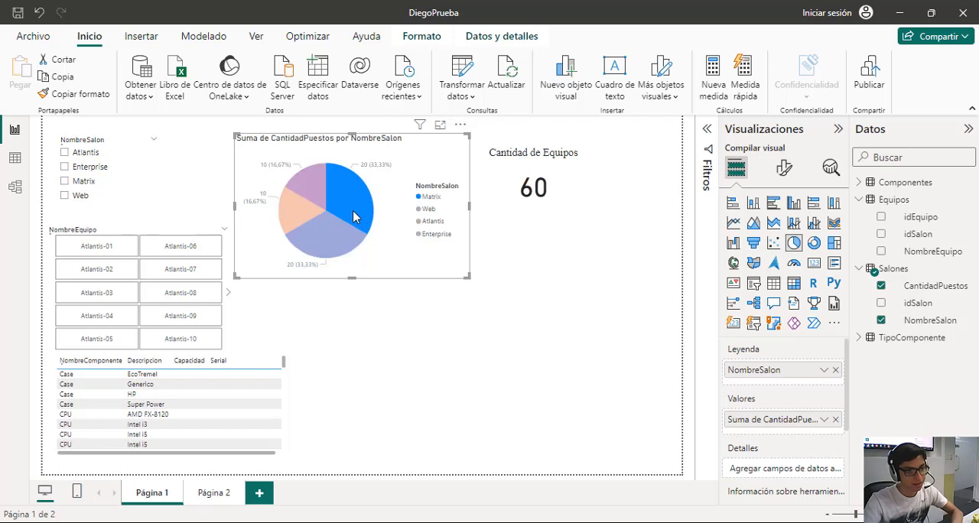
pyautogui.keyDown('ctrl'); pyautogui.click(311, 191); pyautogui.keyUp('ctrl')
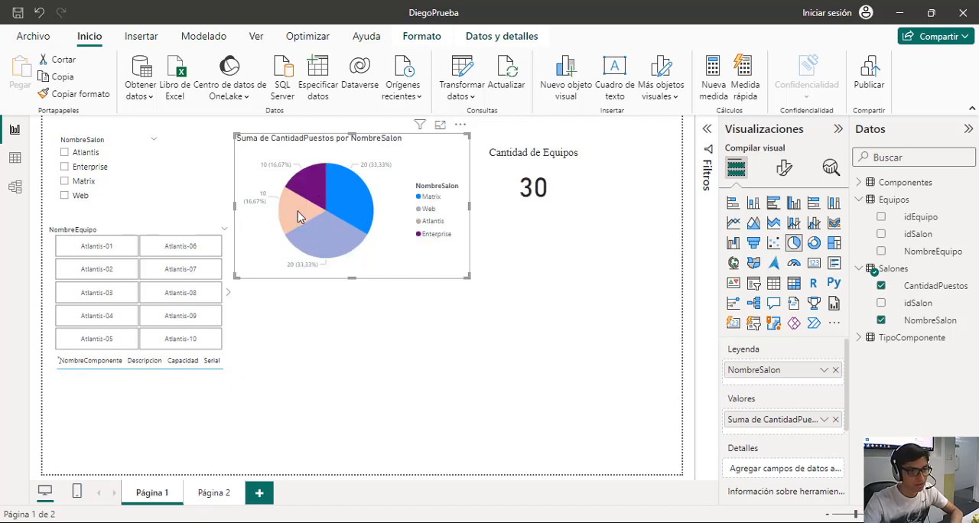
pyautogui.keyDown('ctrl'); pyautogui.click(305, 214); pyautogui.keyUp('ctrl')
pyautogui.keyDown('ctrl'); pyautogui.click(317, 231); pyautogui.keyUp('ctrl')
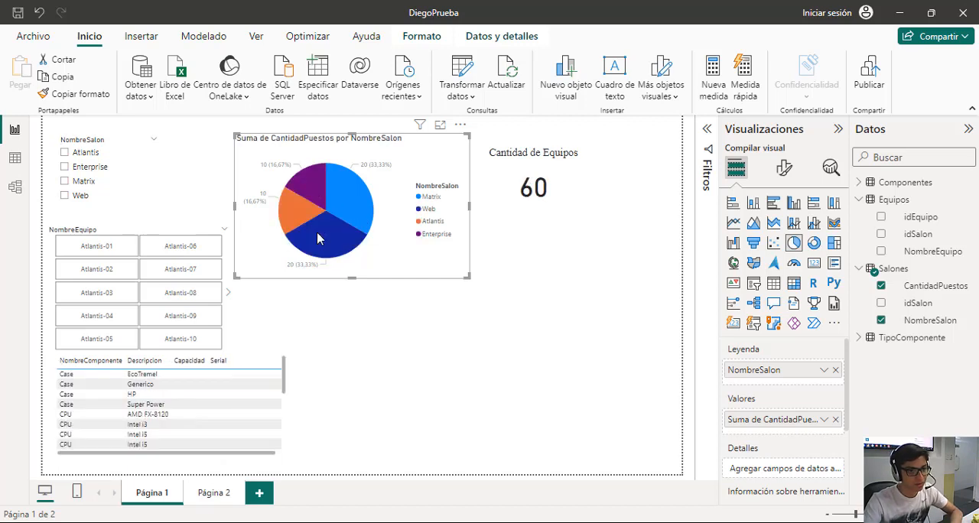
pyautogui.keyDown('ctrl'); pyautogui.click(316, 232); pyautogui.keyUp('ctrl')
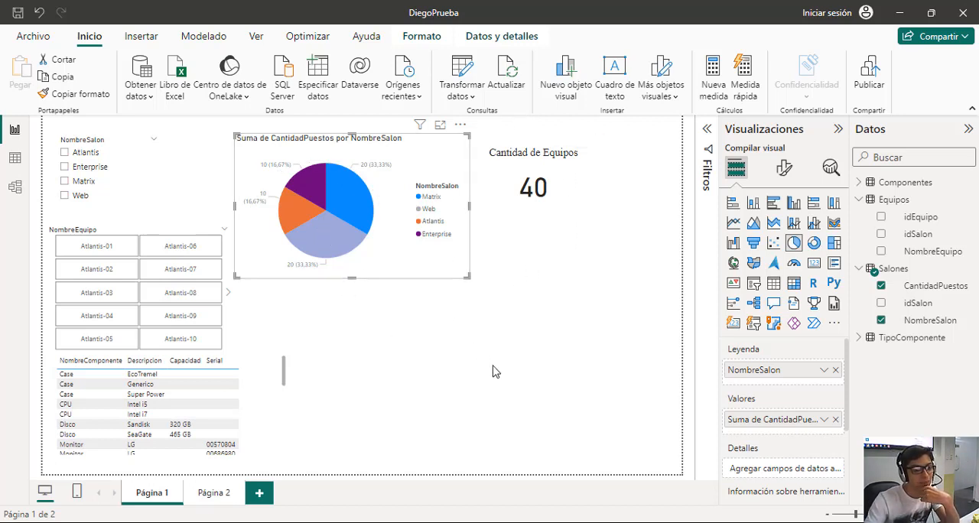
pyautogui.click(425, 327)
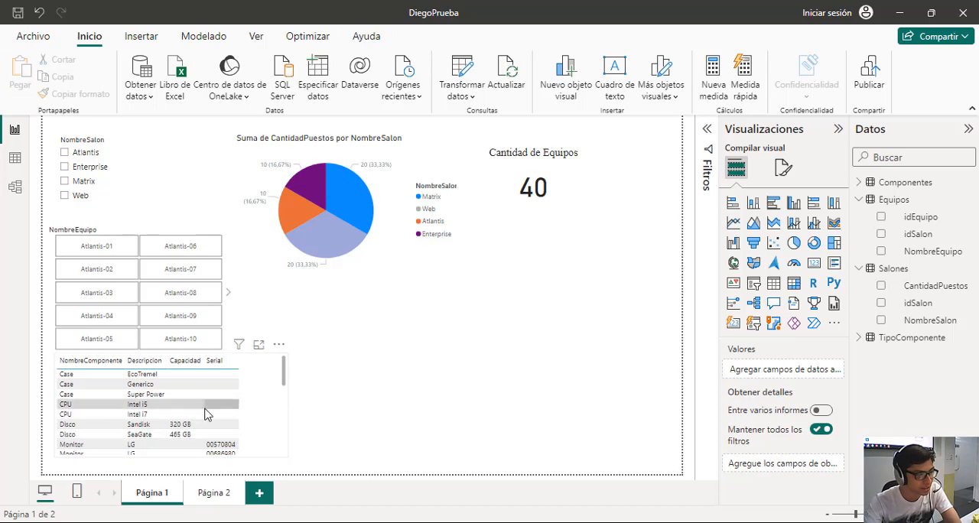
# Filter the report to Atlantis-01 with the NombreEquipo slicer and narrow the components table visual.
pyautogui.click(90, 254)
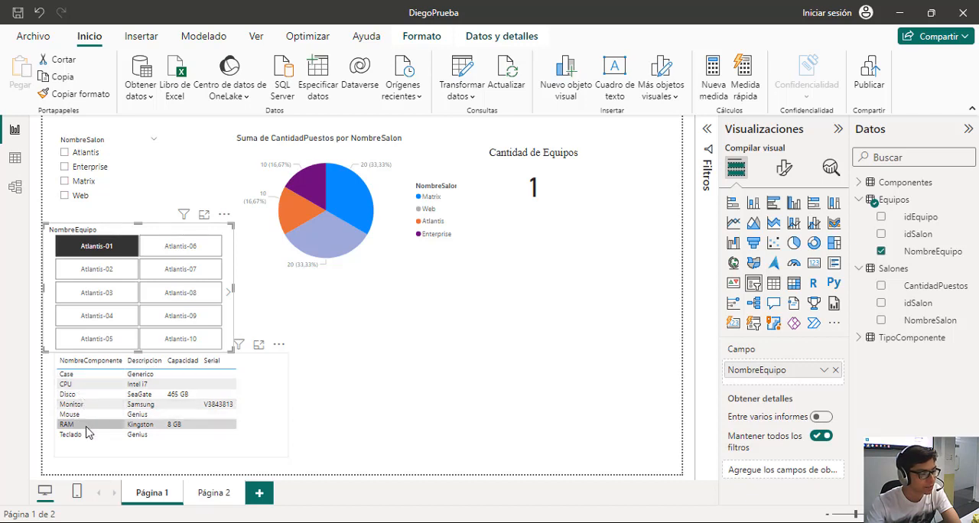
pyautogui.click(247, 418)
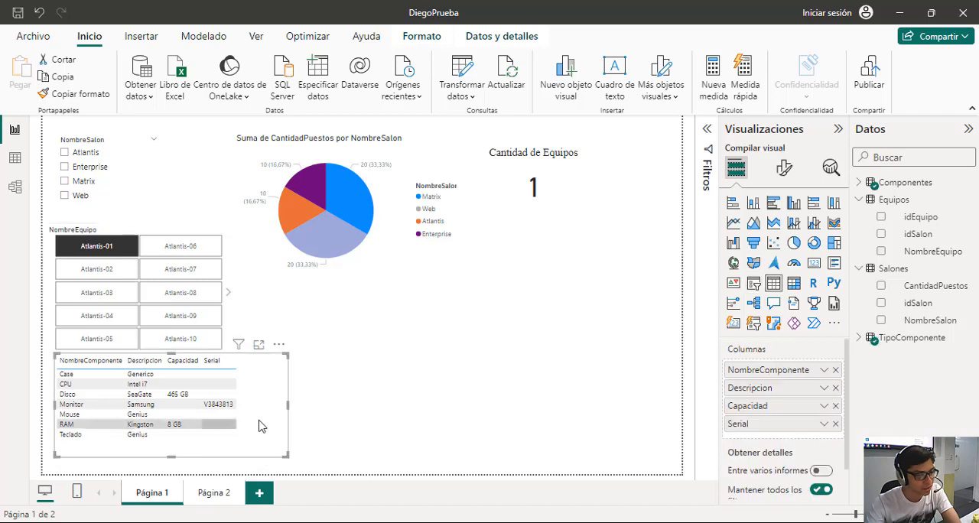
pyautogui.moveTo(283, 414); pyautogui.dragTo(249, 417)
pyautogui.click(562, 345)
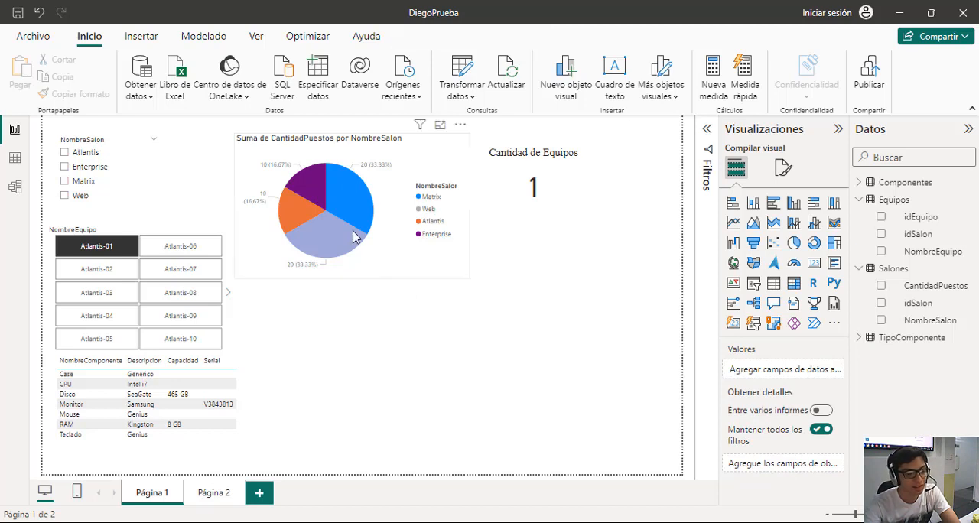
# Switch to SQL Server Management Studio to review the InvComp database diagram, and return to the Power BI report.
pyautogui.moveTo(354, 237)
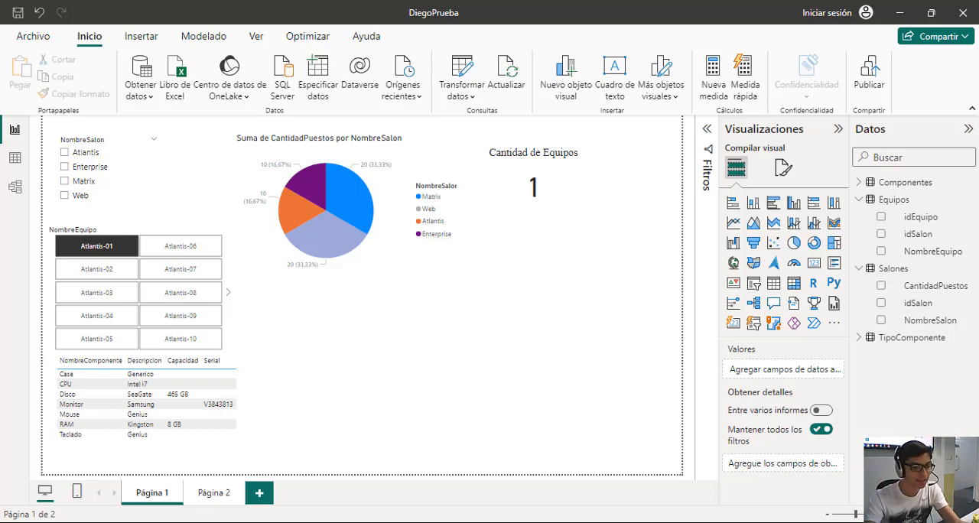
pyautogui.hotkey('alt', 'Tab')
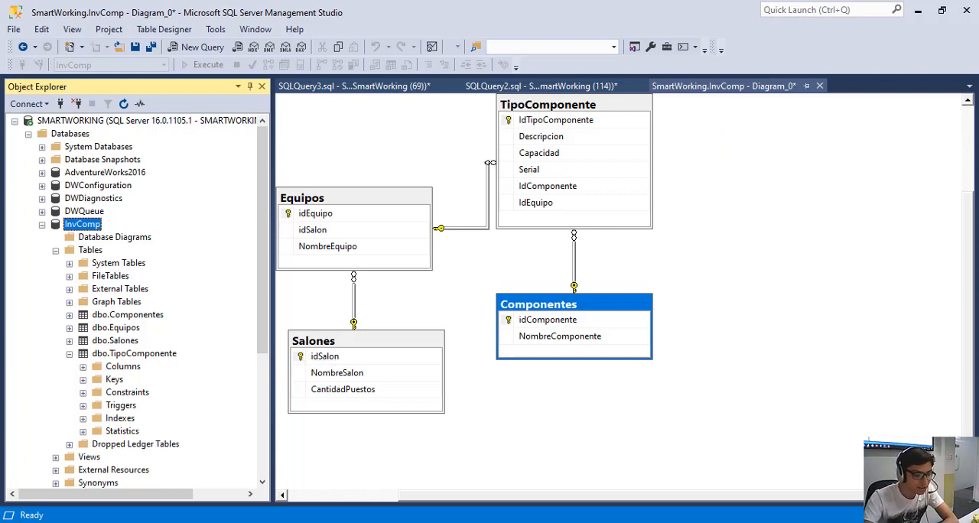
pyautogui.click(237, 522)
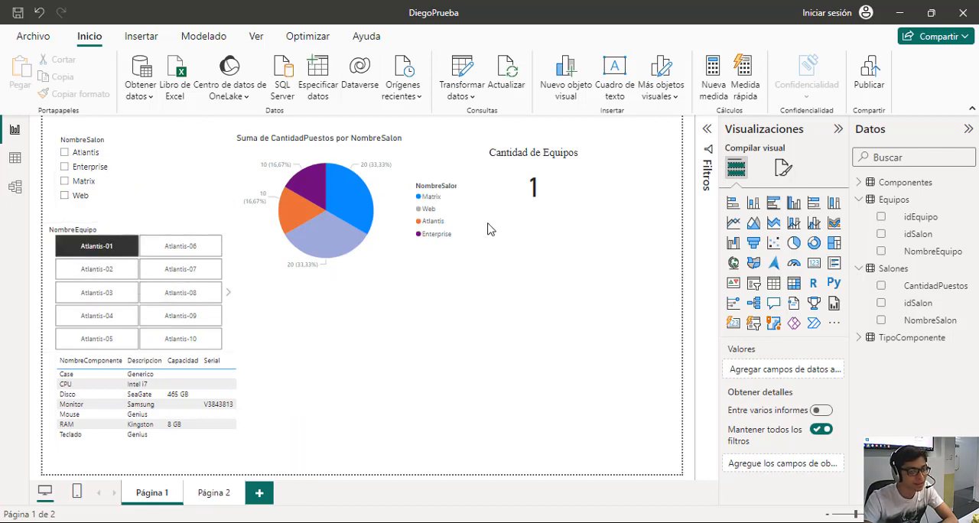
# Clear the Atlantis-01 filter and highlight the Matrix, Web, Atlantis and Enterprise slices of the pie chart one by one, ending on Matrix.
pyautogui.click(102, 254)
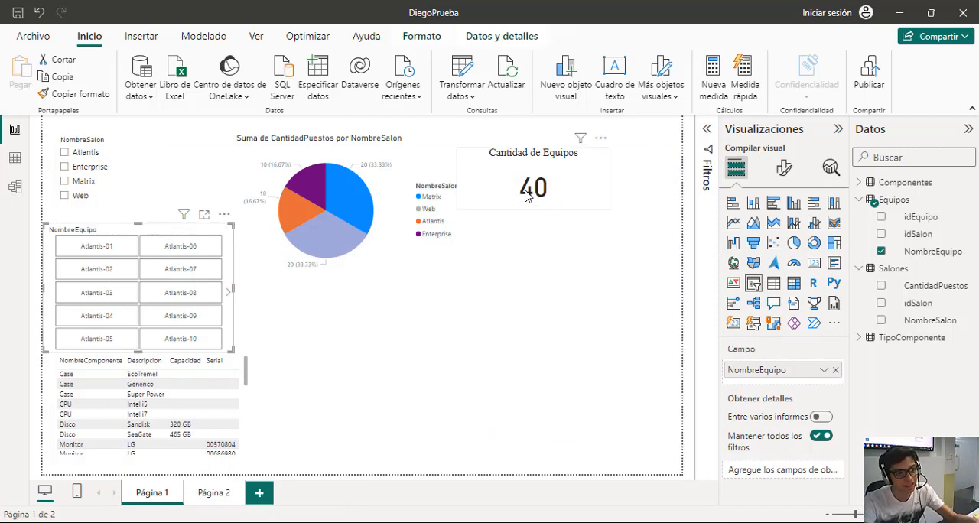
pyautogui.click(364, 208)
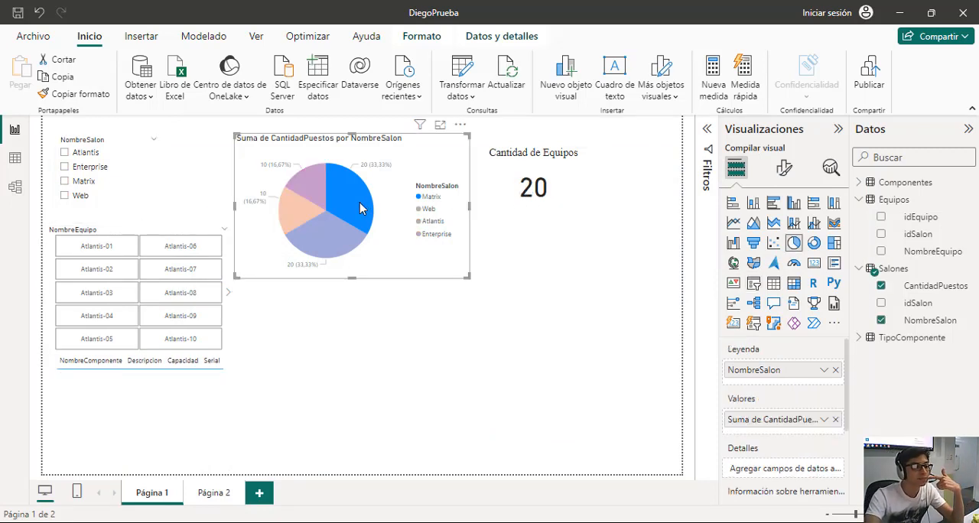
pyautogui.click(354, 242)
pyautogui.click(296, 215)
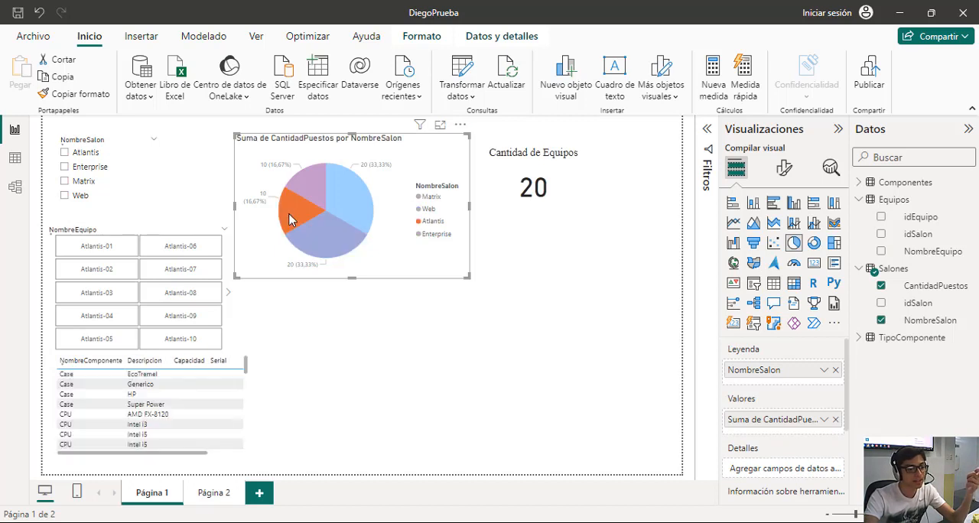
pyautogui.click(305, 190)
pyautogui.click(344, 192)
pyautogui.click(387, 334)
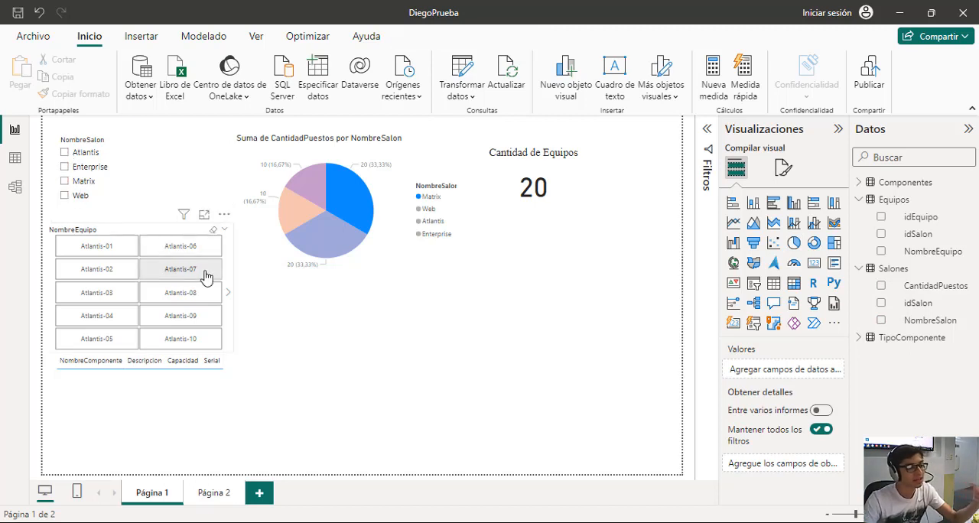
# Filter the report to the Web classroom and change the NombreEquipo selection from Web-20 to Web-01.
pyautogui.click(64, 196)
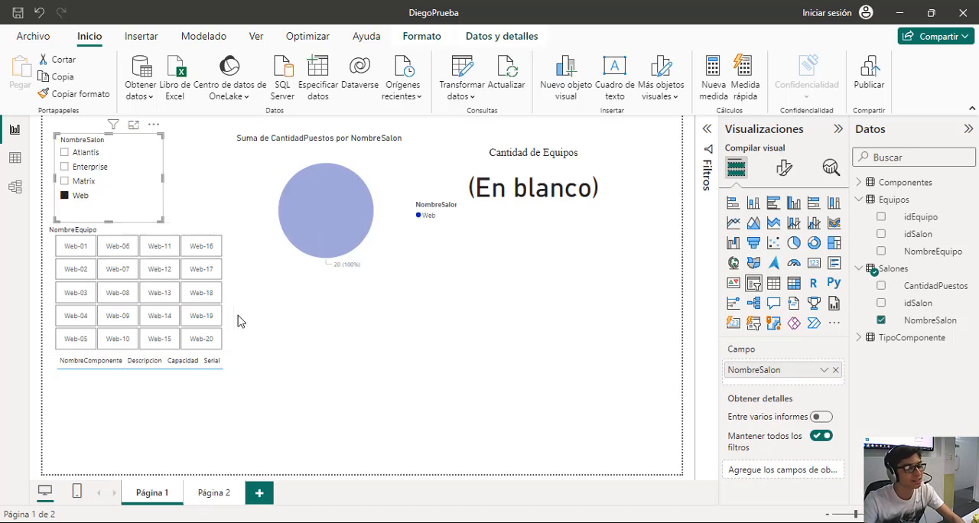
pyautogui.click(211, 344)
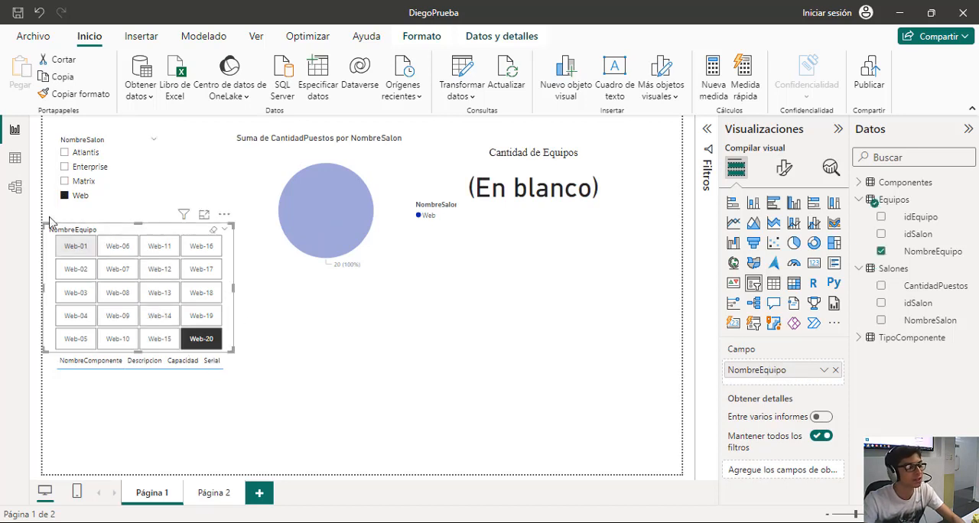
pyautogui.click(208, 340)
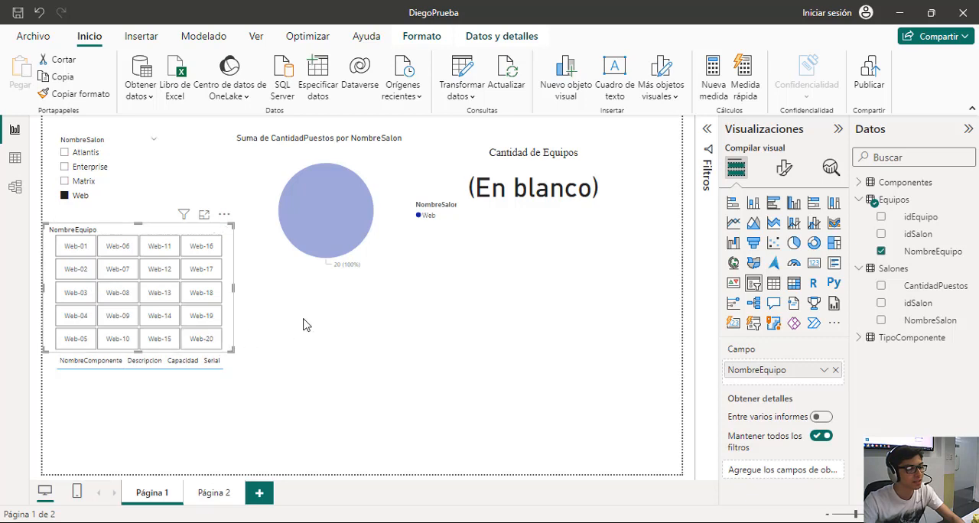
pyautogui.click(74, 246)
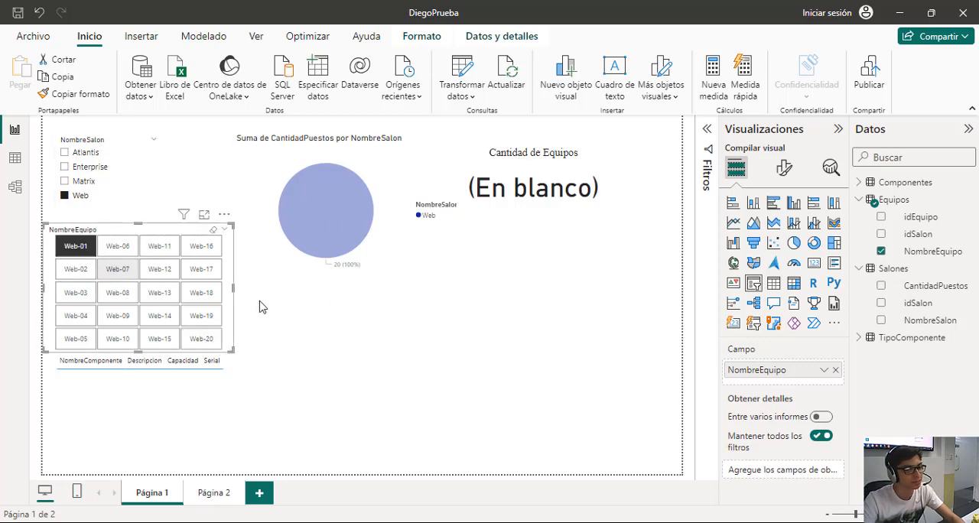
# Remove the Web classroom filter from NombreSalon and clear the Matrix highlight in the pie chart.
pyautogui.click(65, 196)
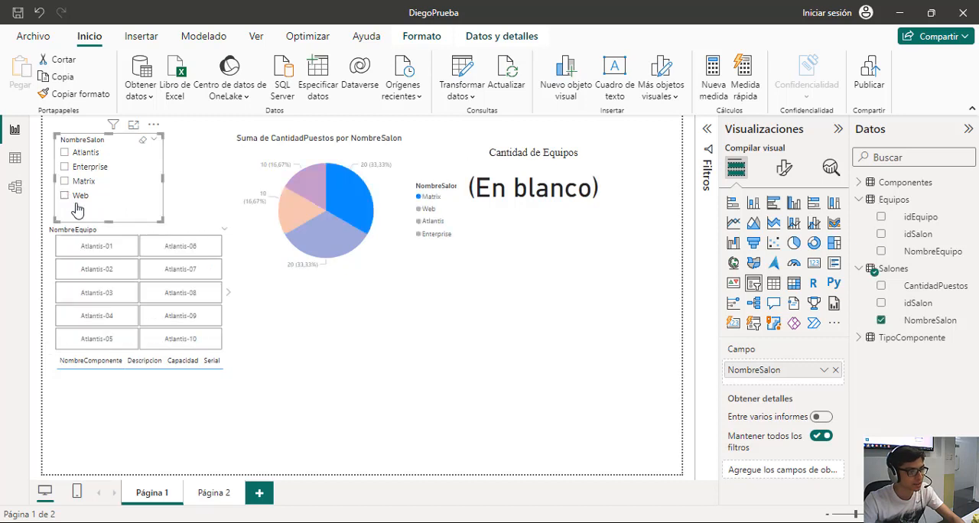
pyautogui.click(397, 386)
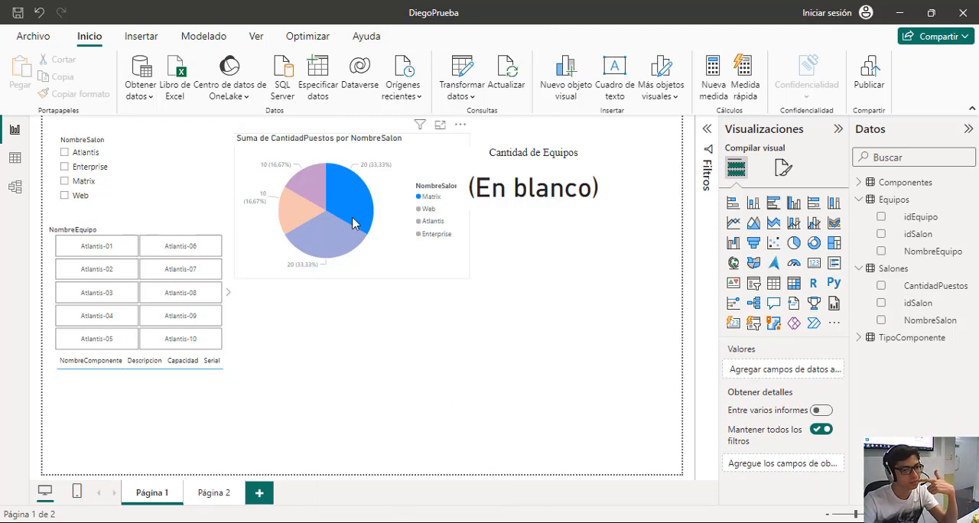
pyautogui.click(351, 195)
pyautogui.click(366, 336)
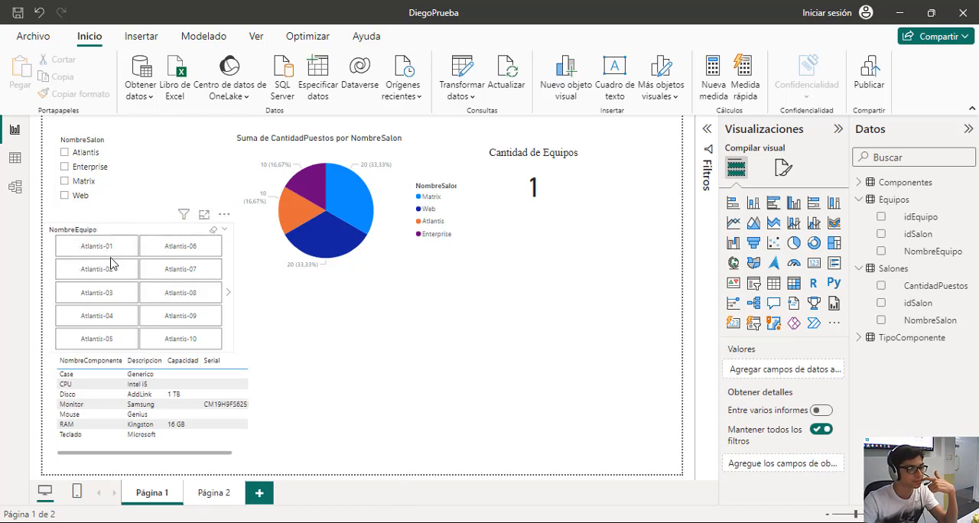
# Examine the relationships between Salones, Equipos, TipoComponente and Componentes in the SQL Server Management Studio diagram, and go back to the Power BI report.
pyautogui.moveTo(407, 522)
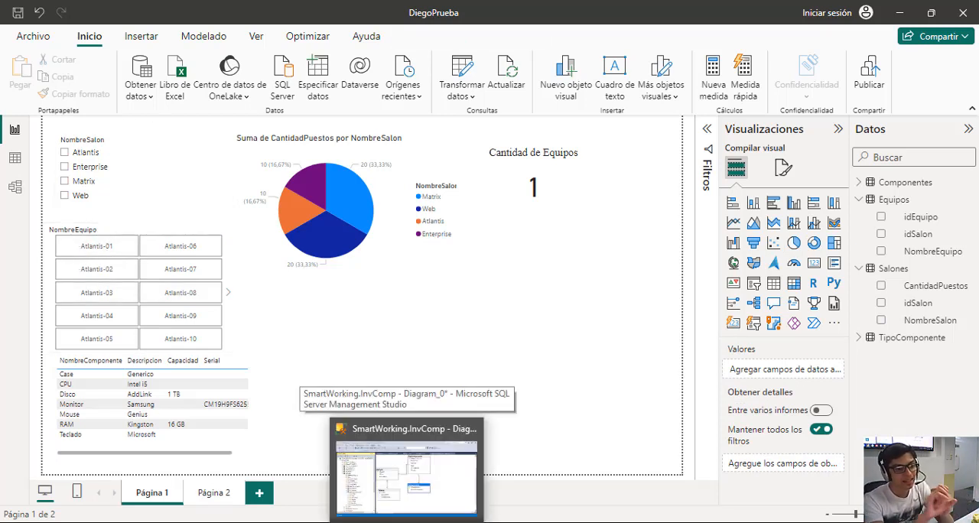
pyautogui.click(407, 468)
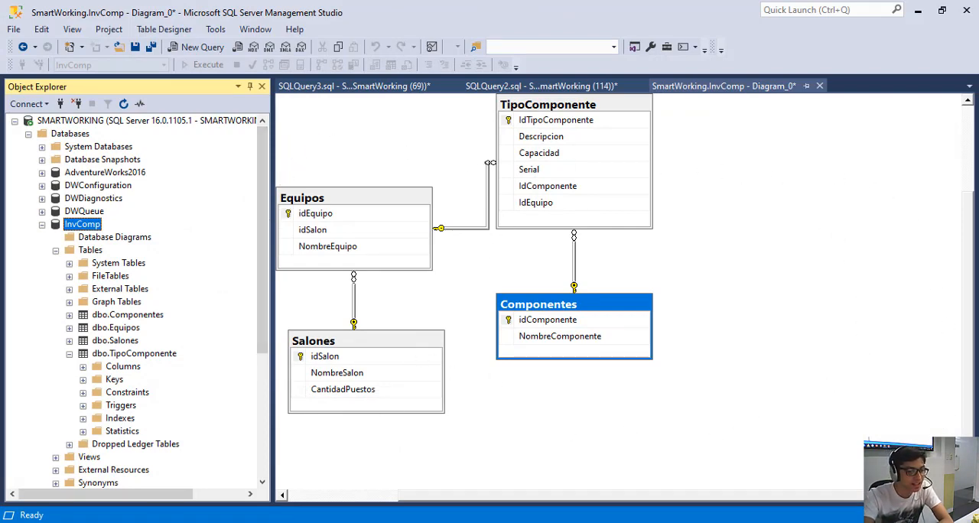
pyautogui.click(294, 522)
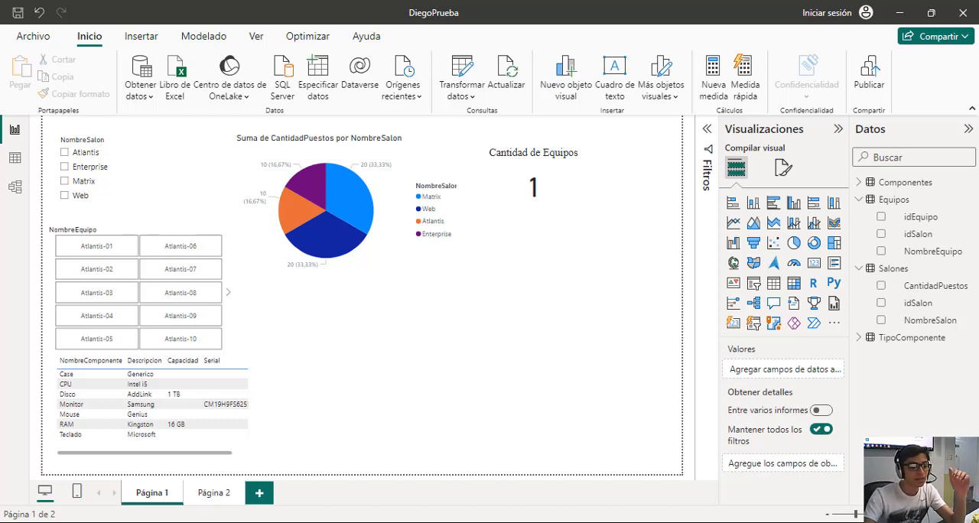
# Compare the InvComp table diagram in SQL Server Management Studio with Página 1 of the Power BI report, alternating between them and ending on the report.
pyautogui.click(413, 468)
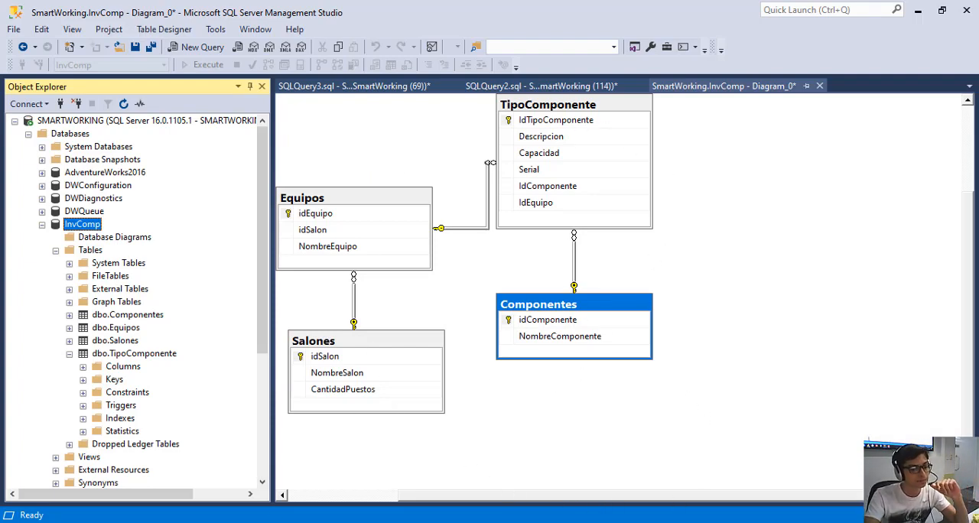
pyautogui.click(213, 475)
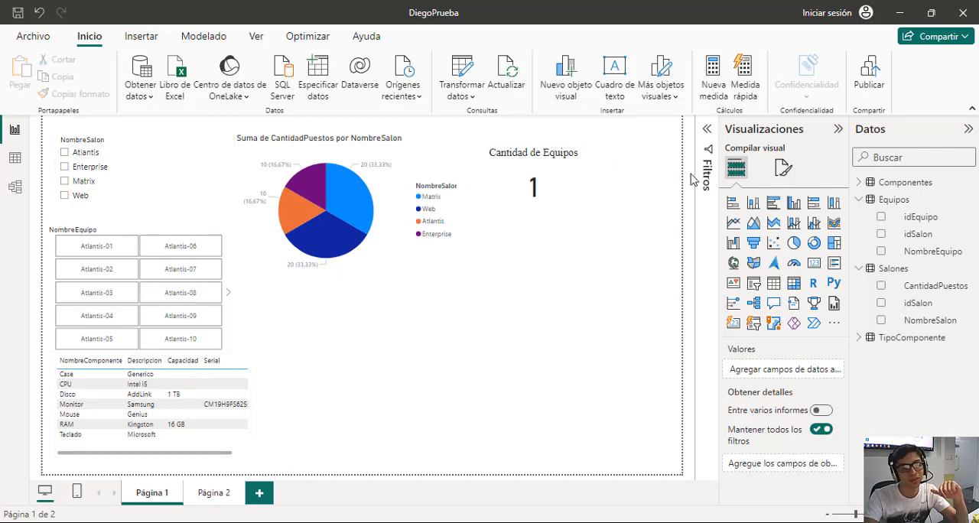
pyautogui.click(378, 522)
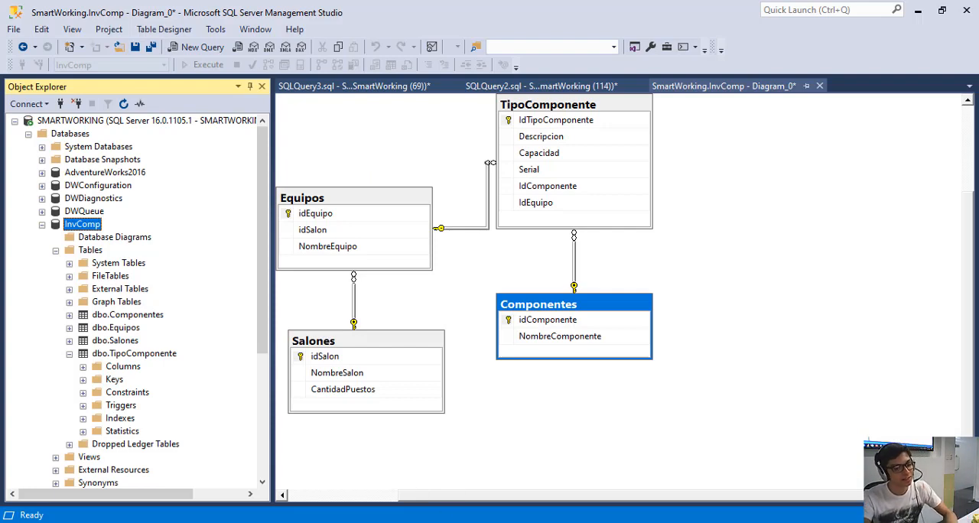
pyautogui.click(267, 522)
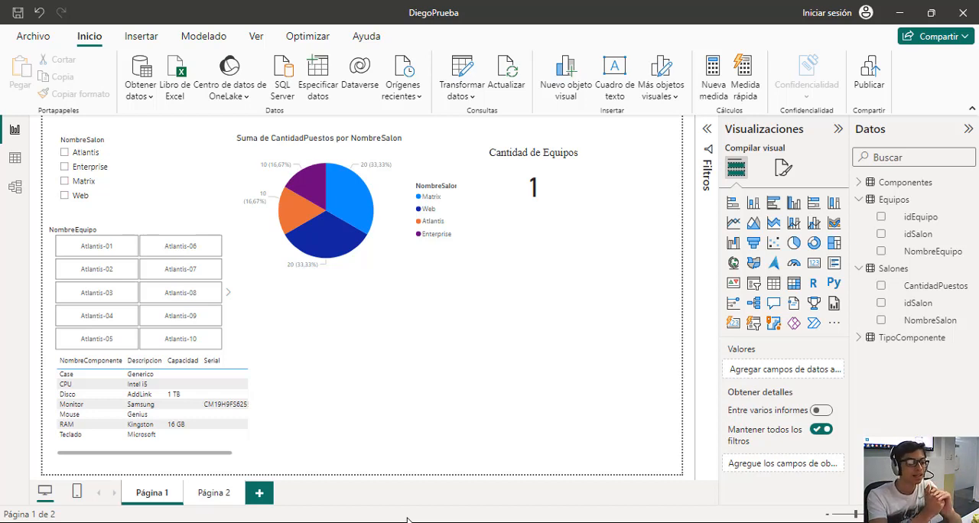
pyautogui.moveTo(408, 520)
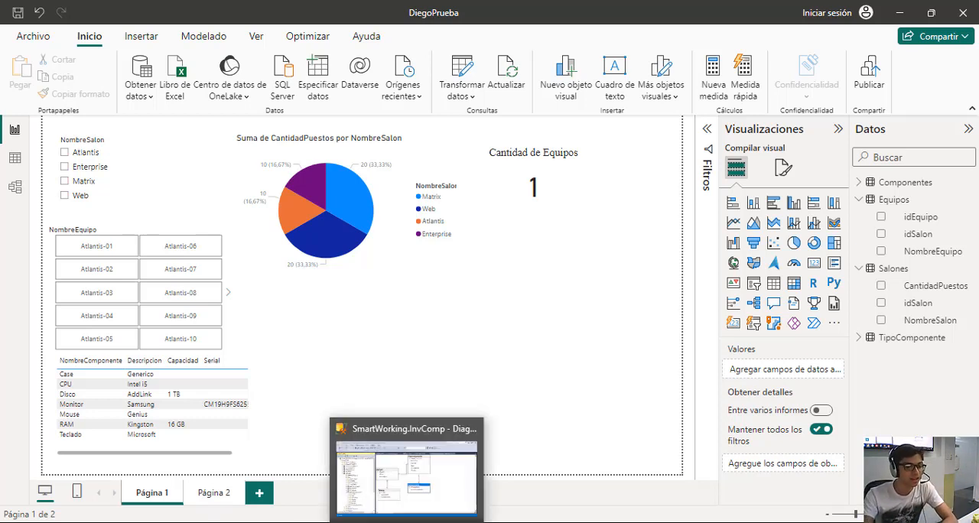
pyautogui.moveTo(265, 520)
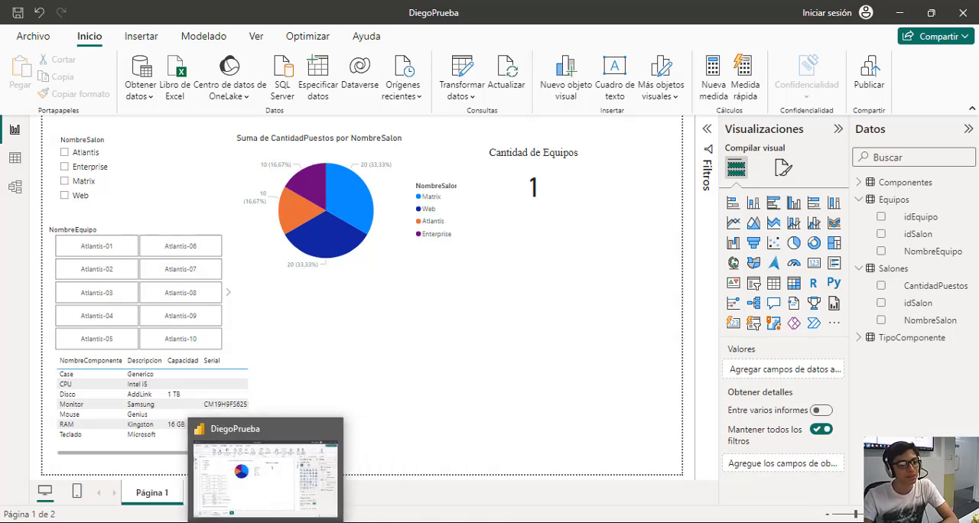
pyautogui.click(358, 520)
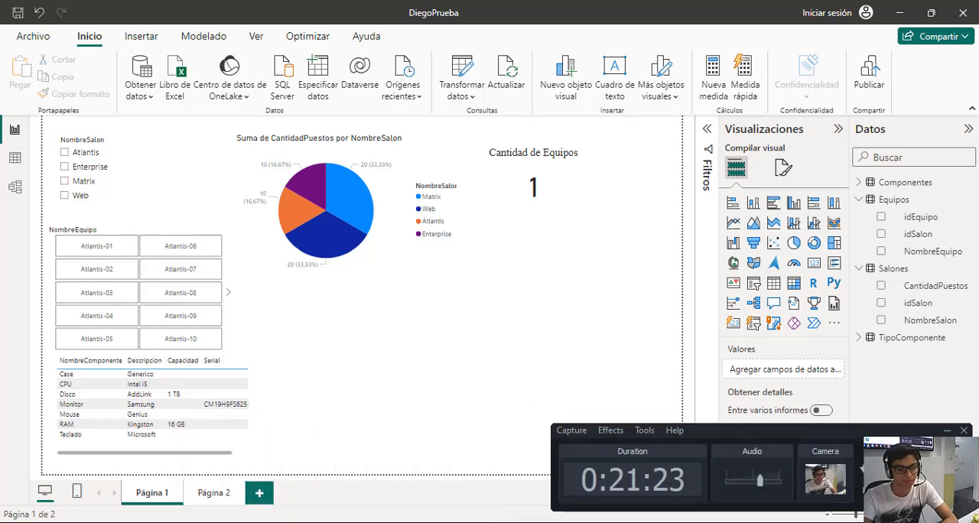